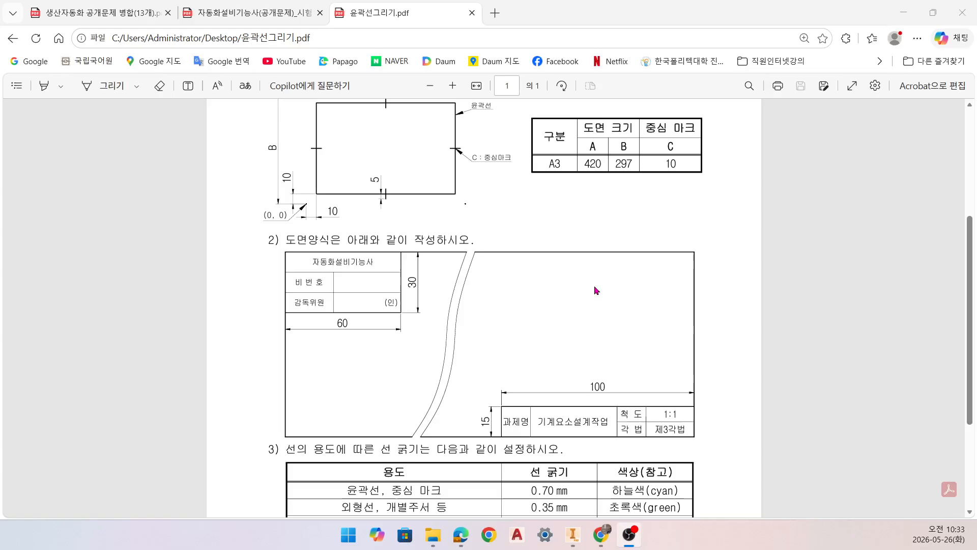
# - Examine the A3 sheet size, border offset and centre-mark dimensions in 윤곽선그리기.pdf
pyautogui.scroll(4, 481, 336)
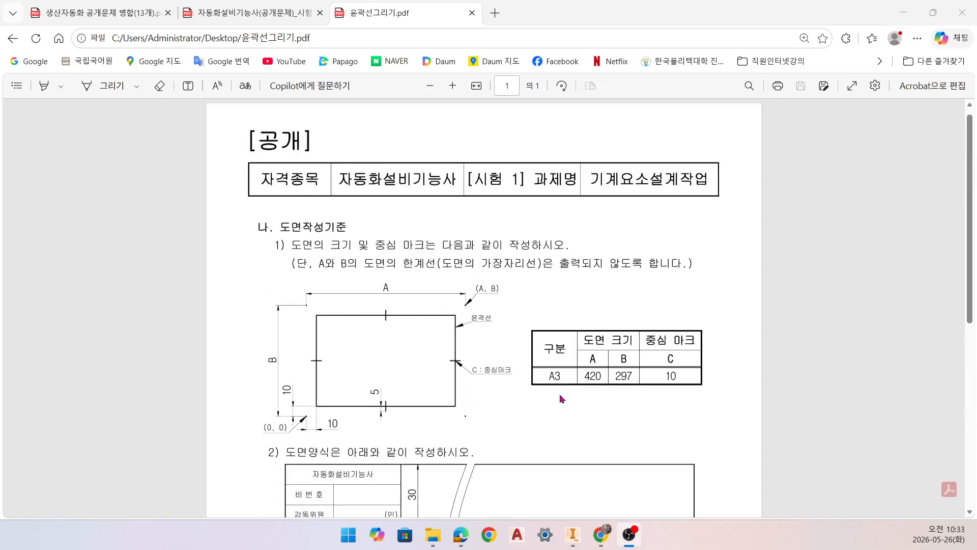
pyautogui.scroll(-4, 565, 398)
pyautogui.scroll(-3, 603, 401)
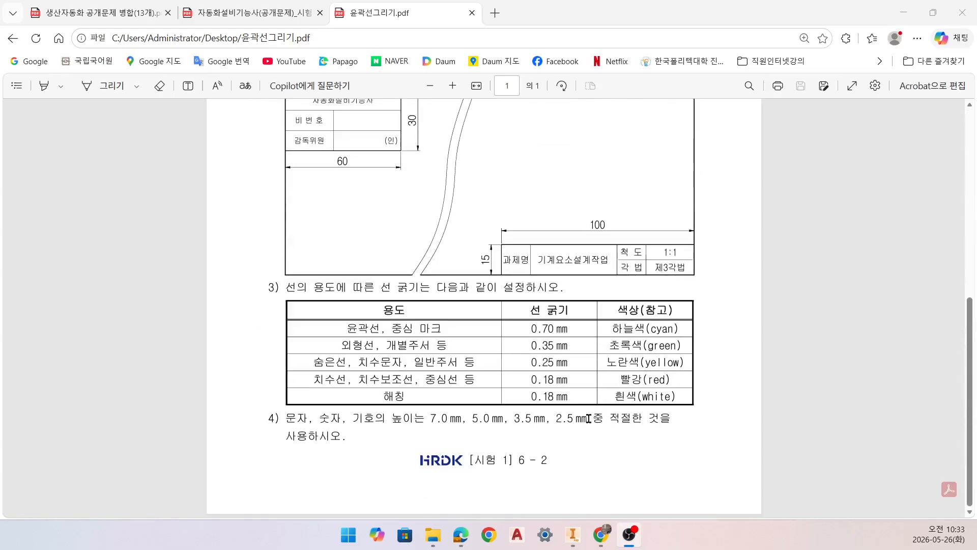
pyautogui.scroll(3, 581, 416)
pyautogui.scroll(4, 573, 412)
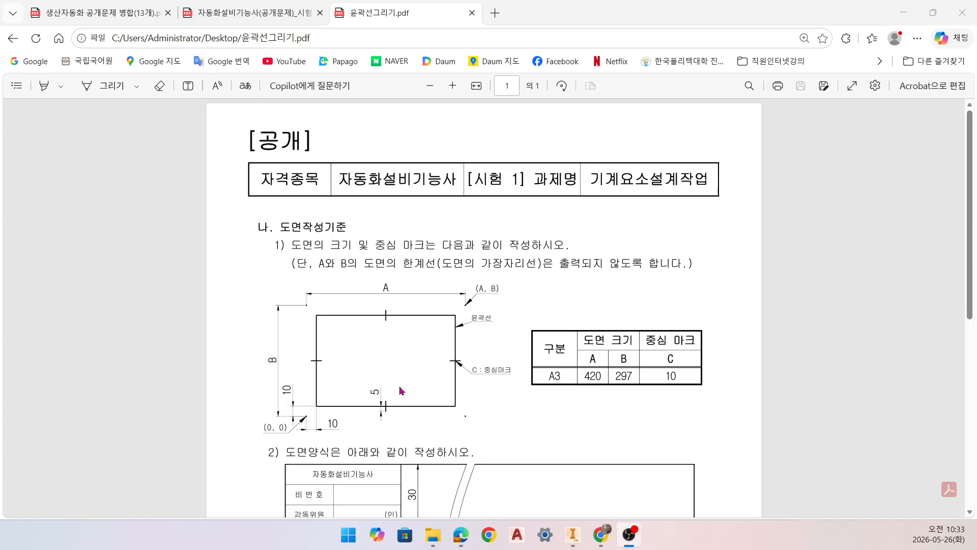
pyautogui.keyDown('ctrl'); pyautogui.scroll(2, 376, 421); pyautogui.keyUp('ctrl')
pyautogui.keyDown('ctrl'); pyautogui.scroll(3, 334, 410); pyautogui.keyUp('ctrl')
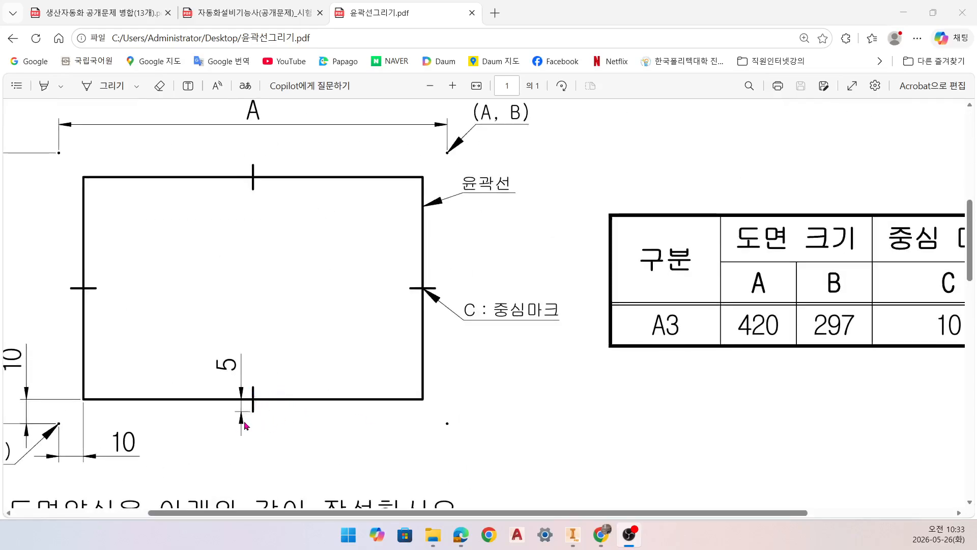
pyautogui.keyDown('ctrl'); pyautogui.scroll(-3, 349, 380); pyautogui.keyUp('ctrl')
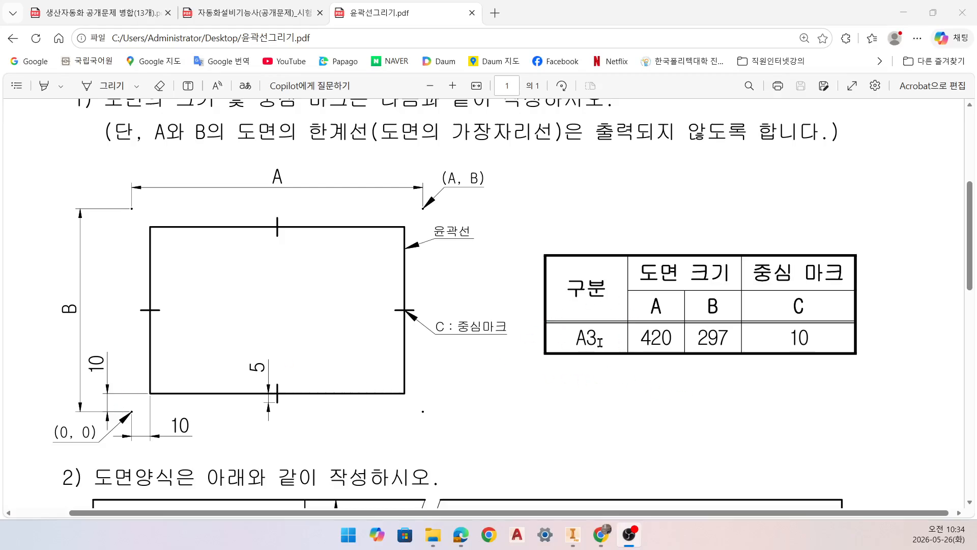
# - Examine the title block layouts, the line thickness and colour table, and the permitted text heights in the PDF
pyautogui.scroll(-10, 499, 373)
pyautogui.scroll(3, 502, 378)
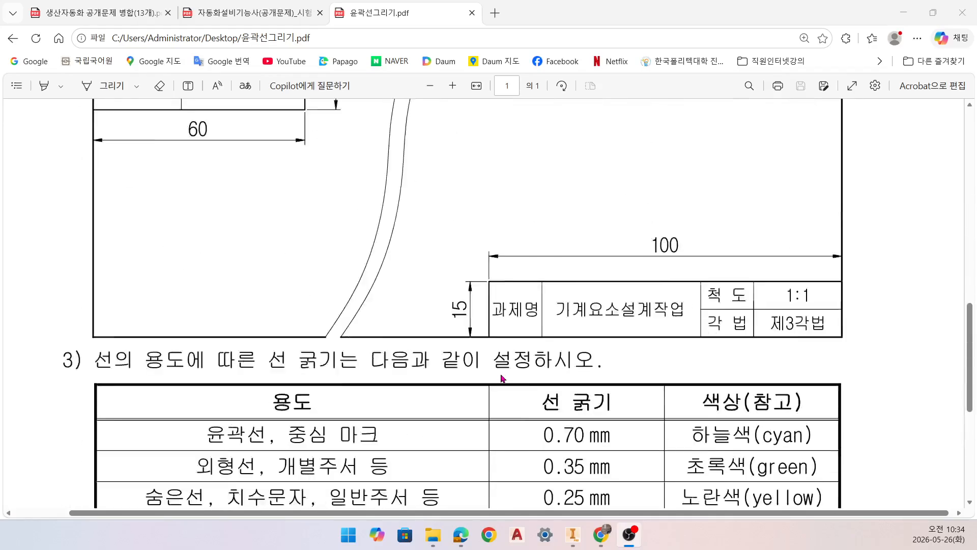
pyautogui.scroll(1, 501, 378)
pyautogui.scroll(3, 258, 198)
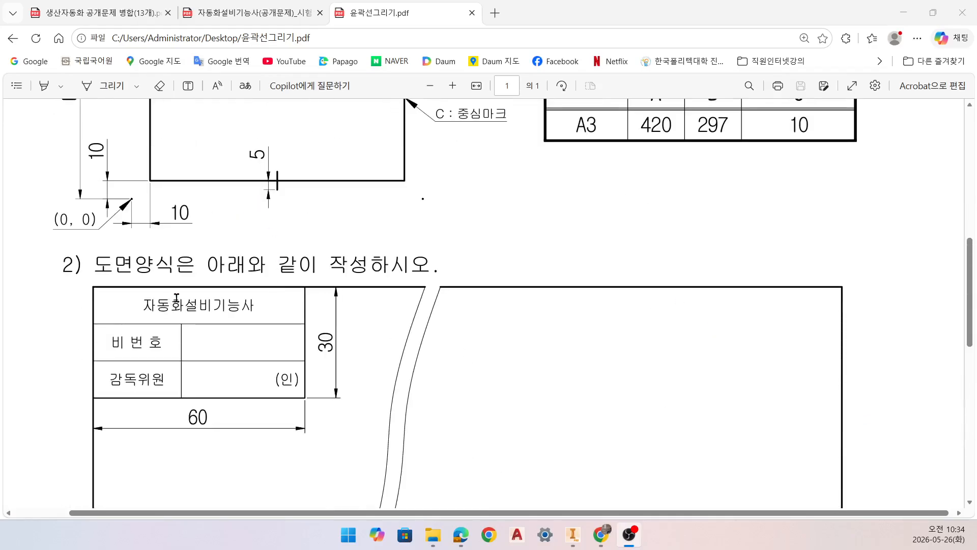
pyautogui.scroll(-5, 473, 461)
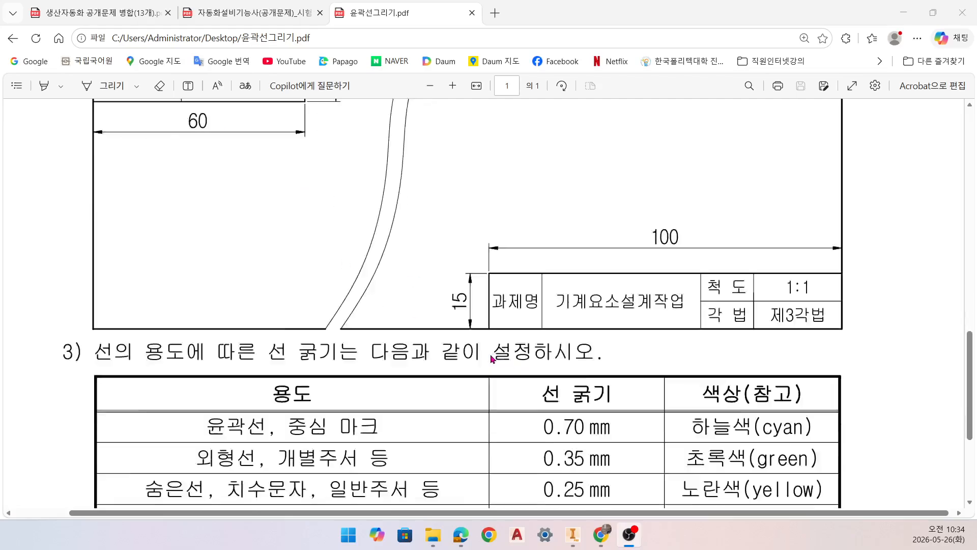
pyautogui.scroll(-2, 492, 358)
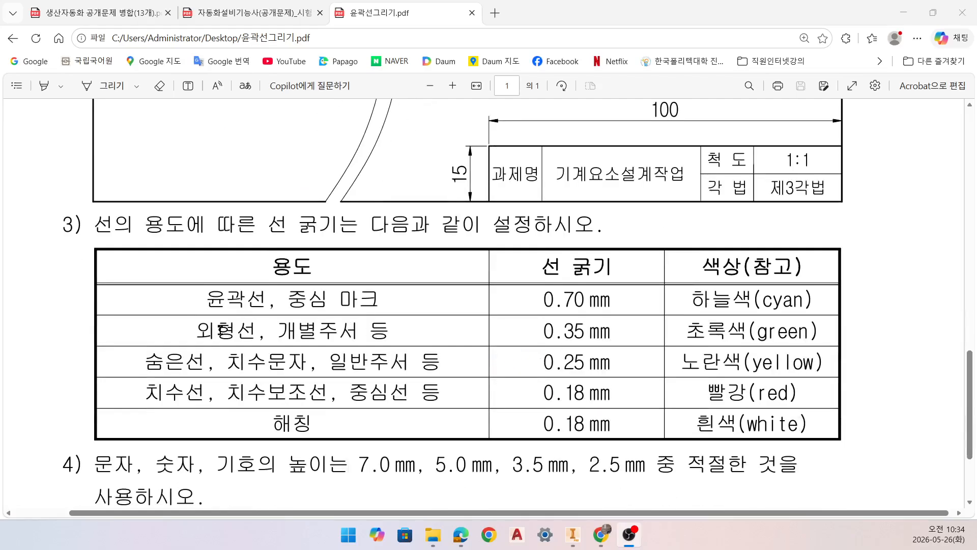
pyautogui.moveTo(201, 330); pyautogui.dragTo(382, 342)
pyautogui.click(400, 340)
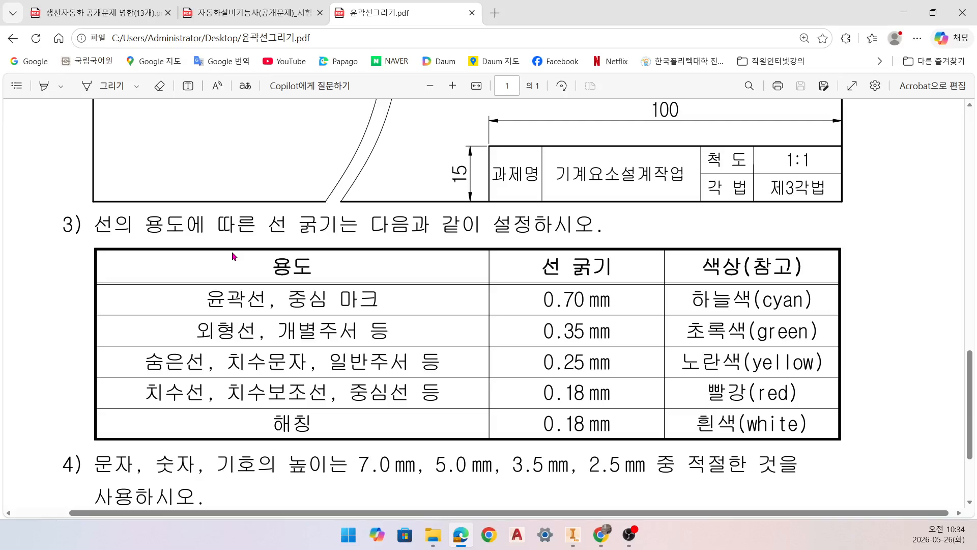
pyautogui.scroll(-3, 553, 364)
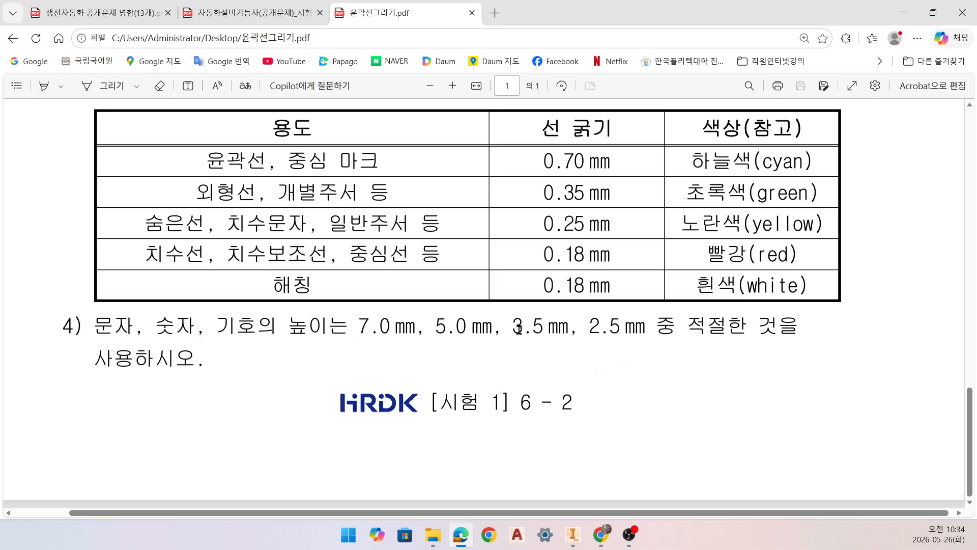
pyautogui.moveTo(517, 328); pyautogui.dragTo(563, 331)
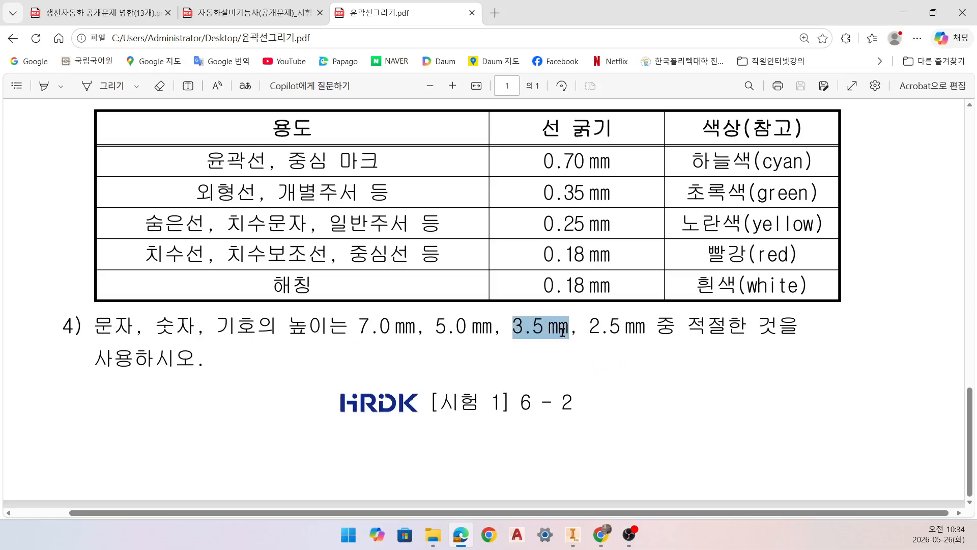
pyautogui.click(483, 372)
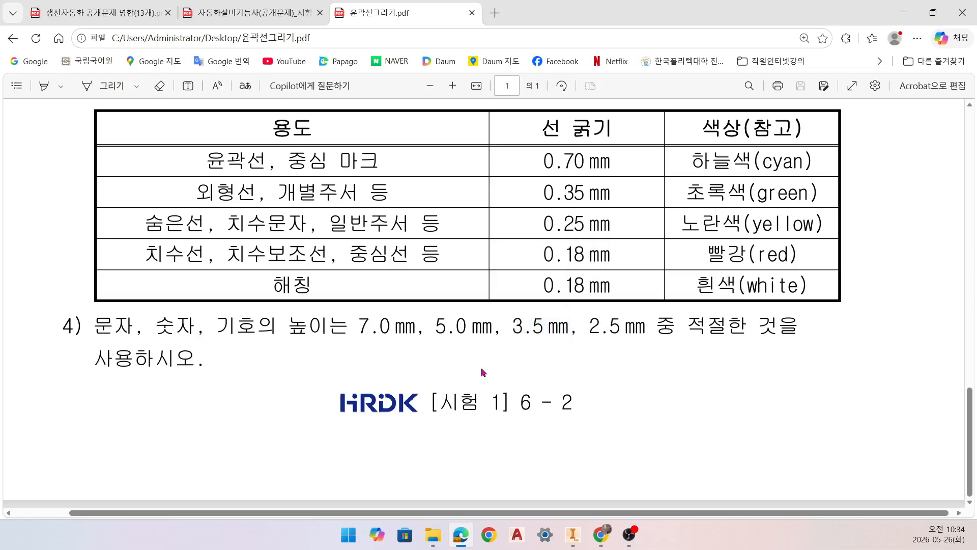
pyautogui.scroll(4, 643, 374)
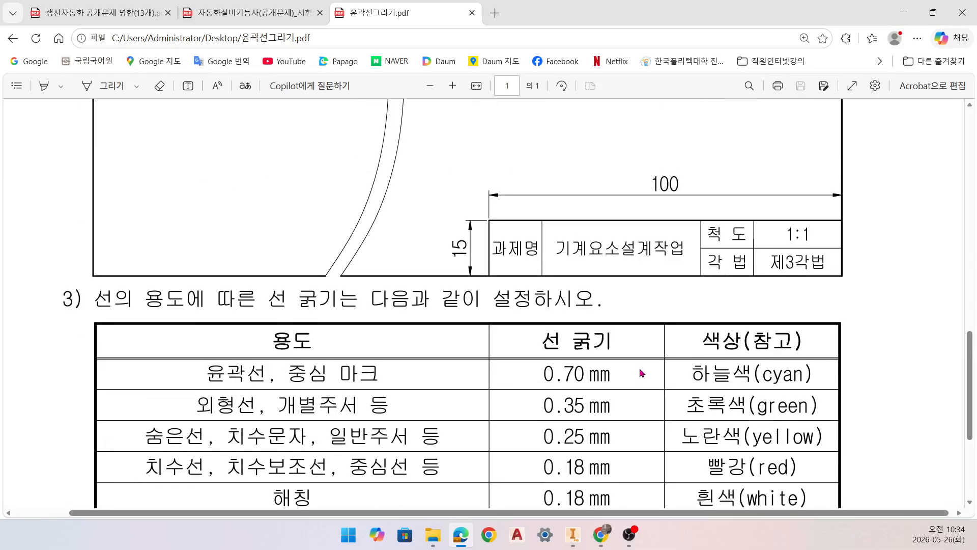
# - Switch to Autodesk Inventor and create a new drawing from the metric ISO.idw template
pyautogui.click(904, 12)
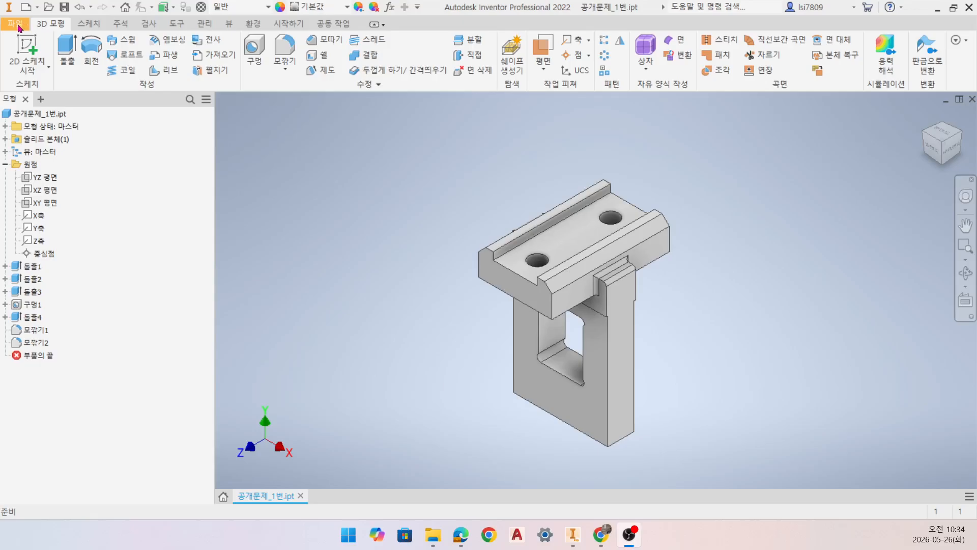
pyautogui.click(24, 6)
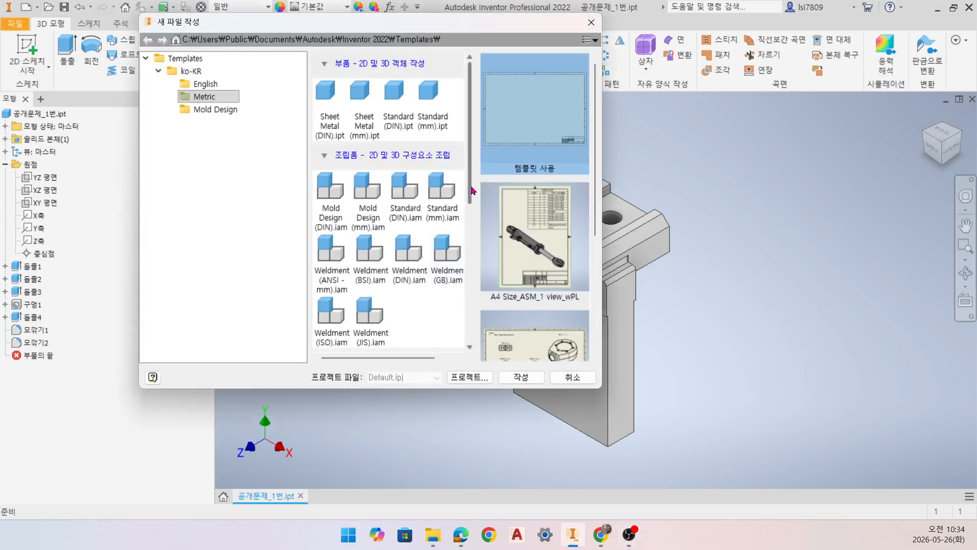
pyautogui.scroll(-5, 465, 234)
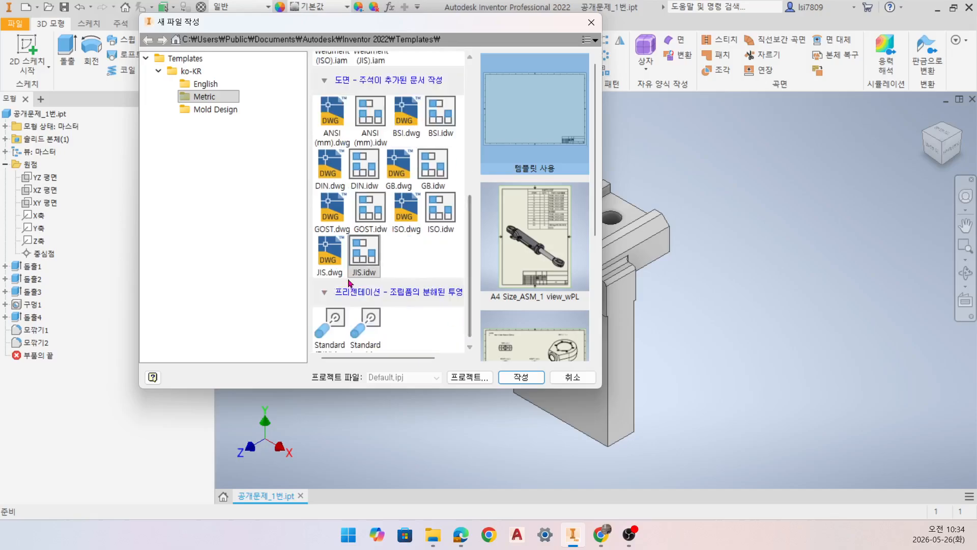
pyautogui.click(370, 262)
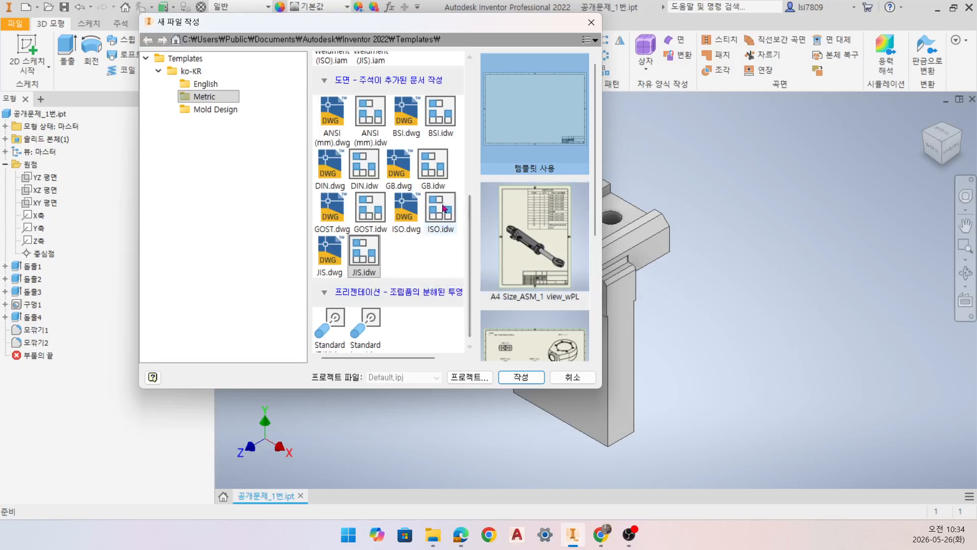
pyautogui.click(443, 213)
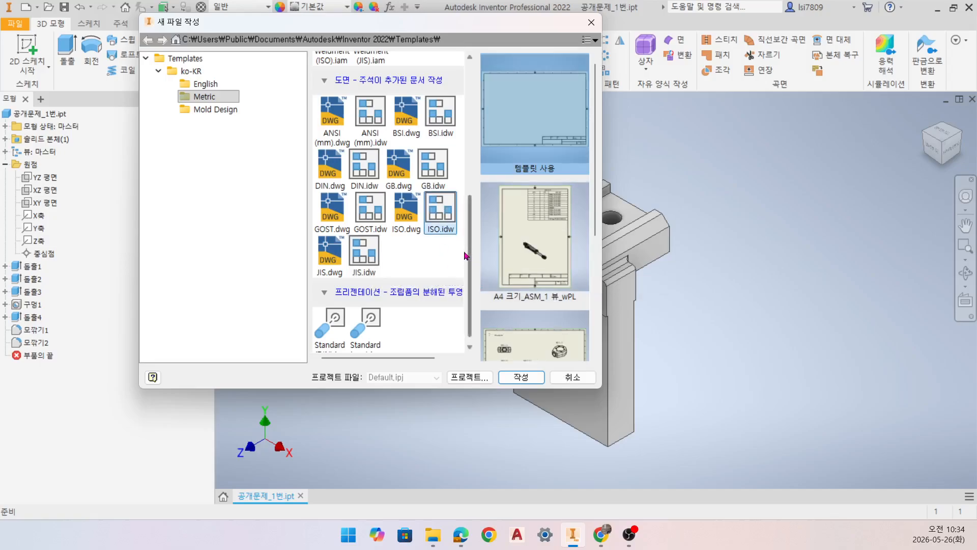
pyautogui.click(371, 263)
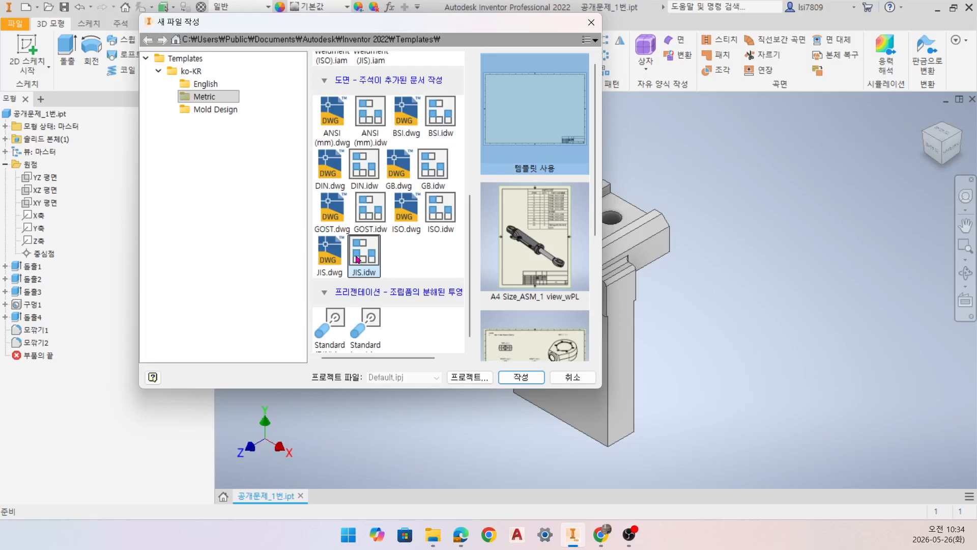
pyautogui.click(441, 211)
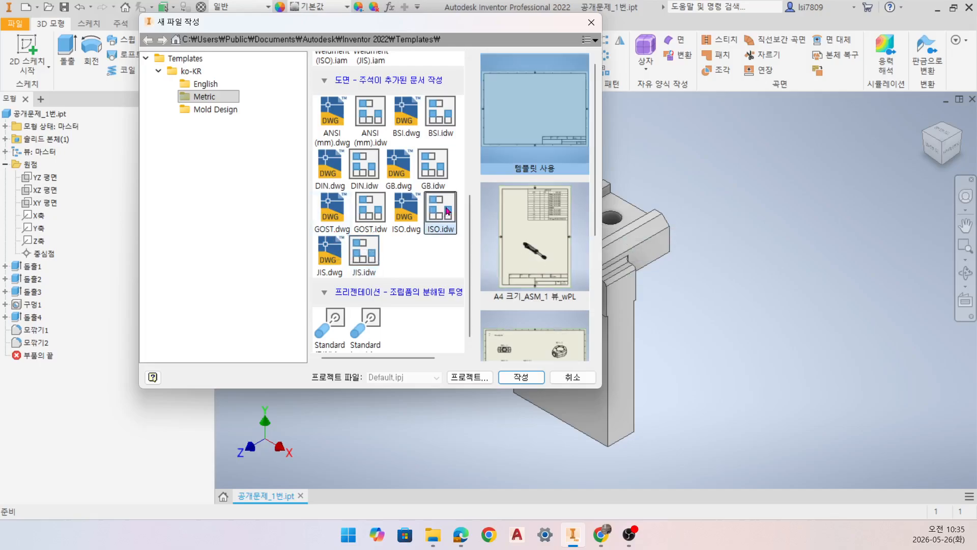
pyautogui.click(521, 377)
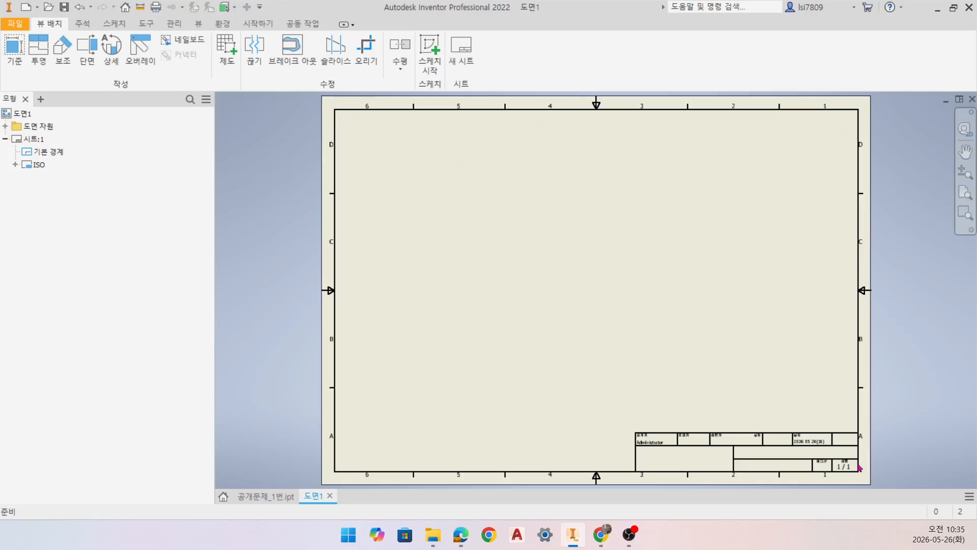
# - Delete the default border (기본 경계) and the ISO title block from sheet 시트:1
pyautogui.rightClick(55, 153)
pyautogui.click(64, 178)
pyautogui.rightClick(40, 153)
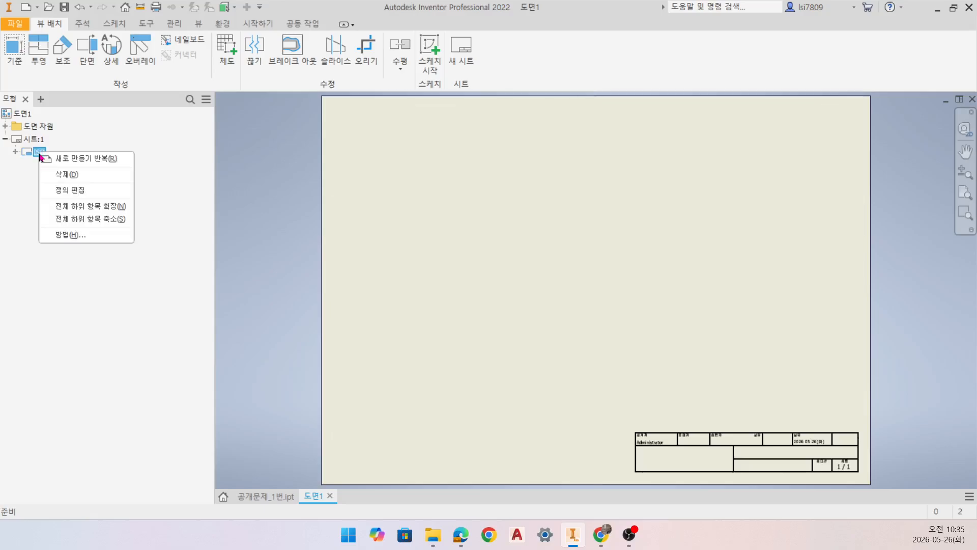
pyautogui.click(79, 178)
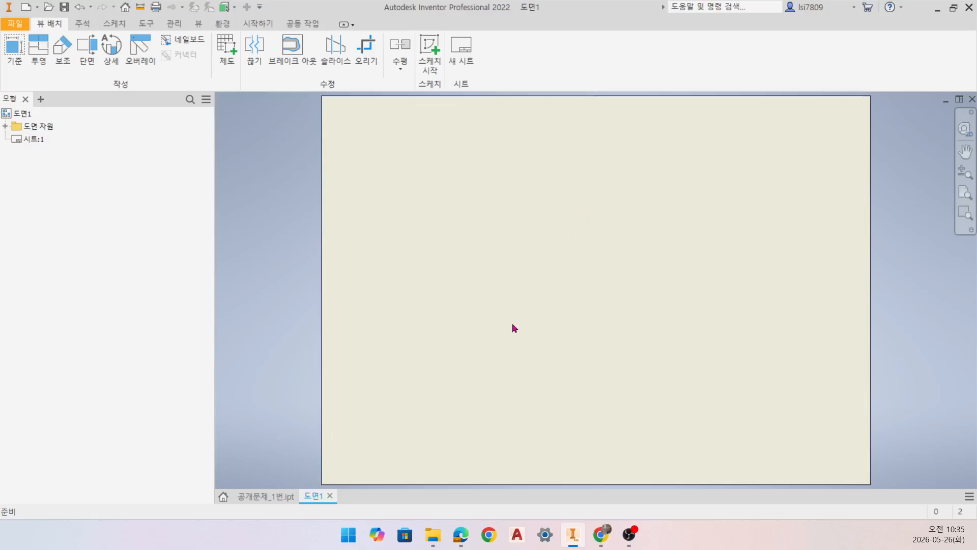
# - Start defining a new border (새 경계 정의) under the drawing resources' borders (경계)
pyautogui.scroll(2, 513, 324)
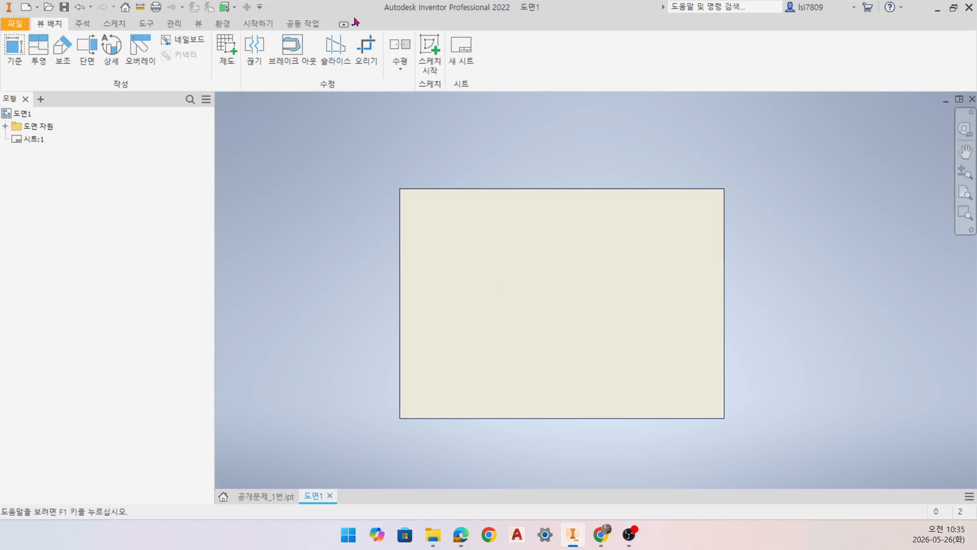
pyautogui.click(5, 126)
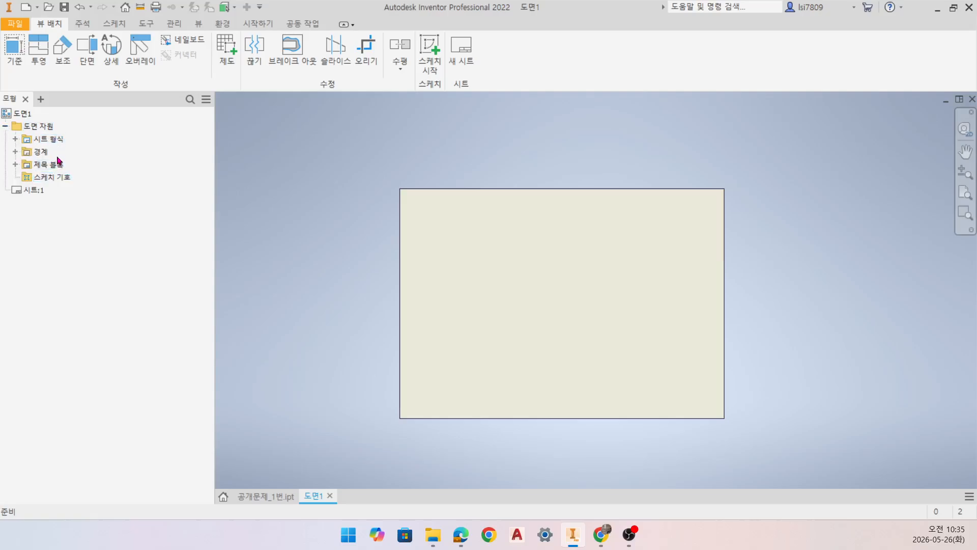
pyautogui.click(15, 151)
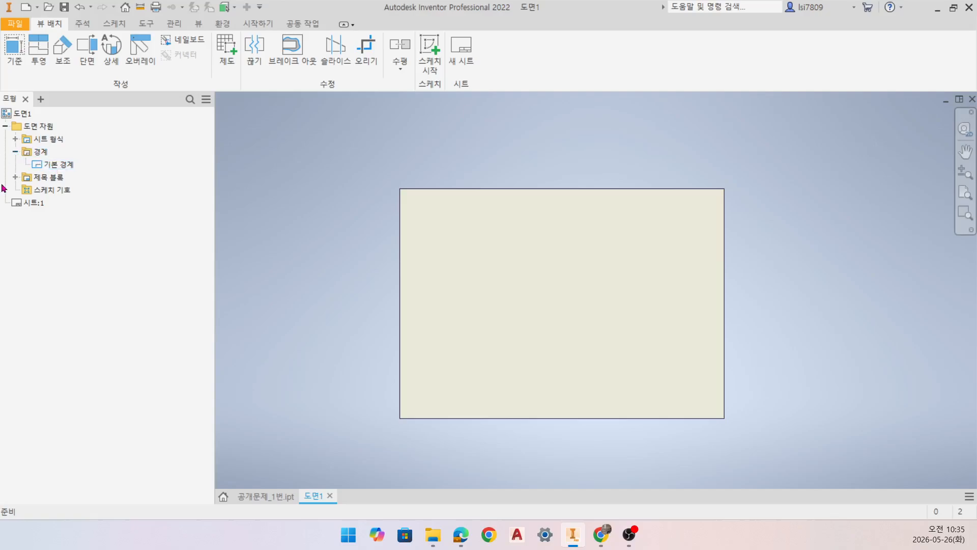
pyautogui.rightClick(43, 155)
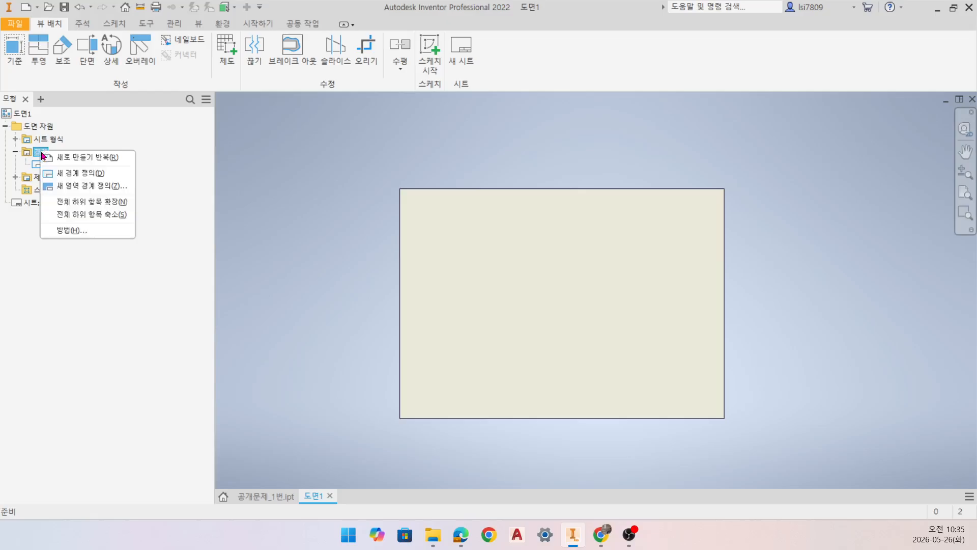
pyautogui.click(96, 174)
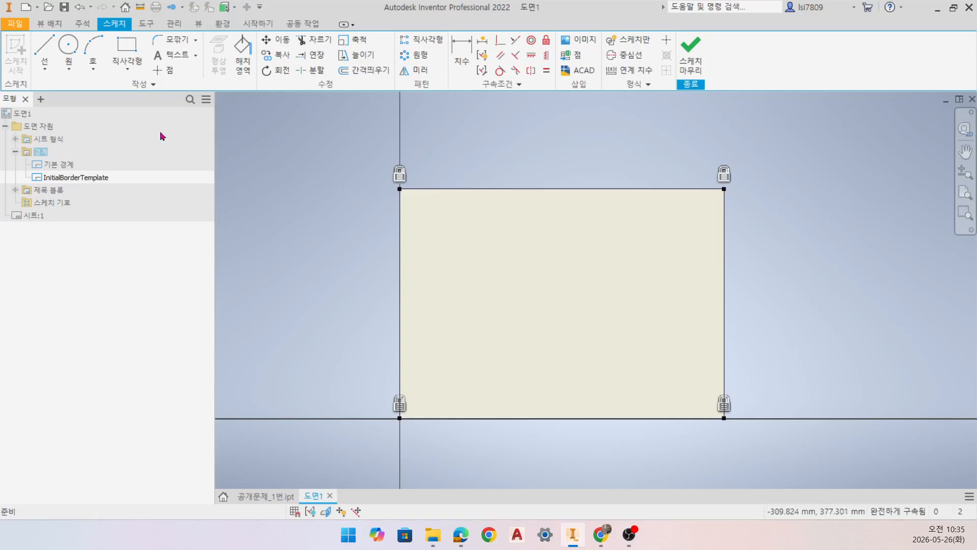
# - Turn on format display (형식 표시) and set the sketch line format to continuous (연속), blue (파란색) and 0.70 mm thickness
pyautogui.click(656, 84)
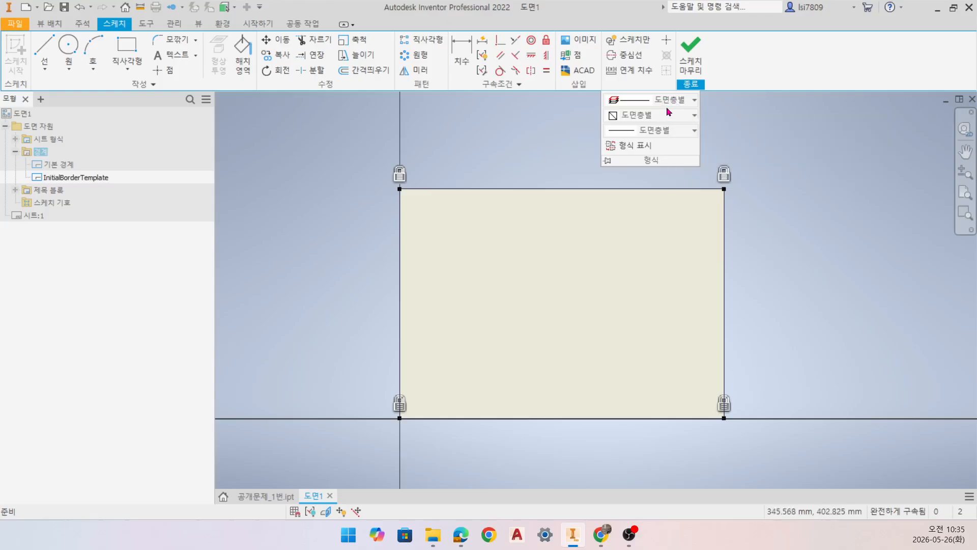
pyautogui.click(629, 146)
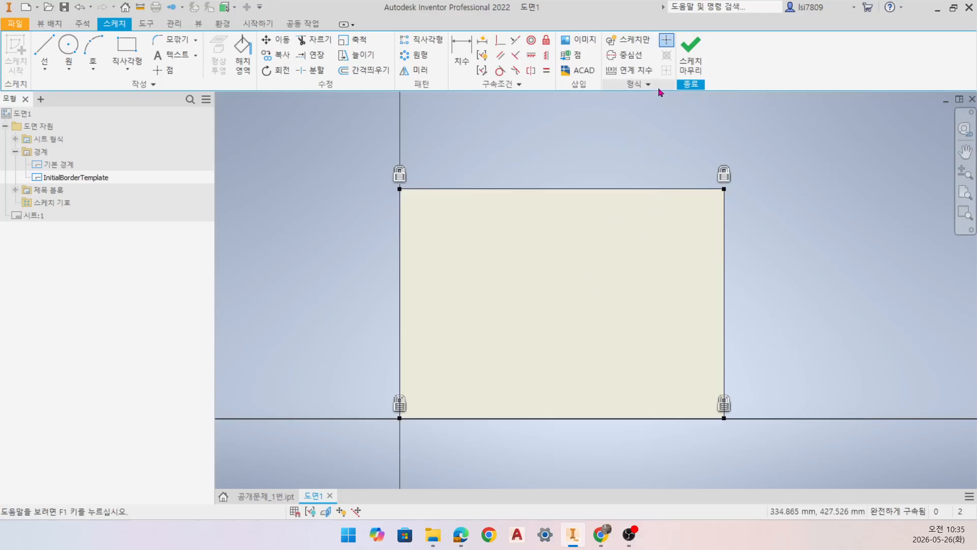
pyautogui.click(659, 87)
pyautogui.click(660, 100)
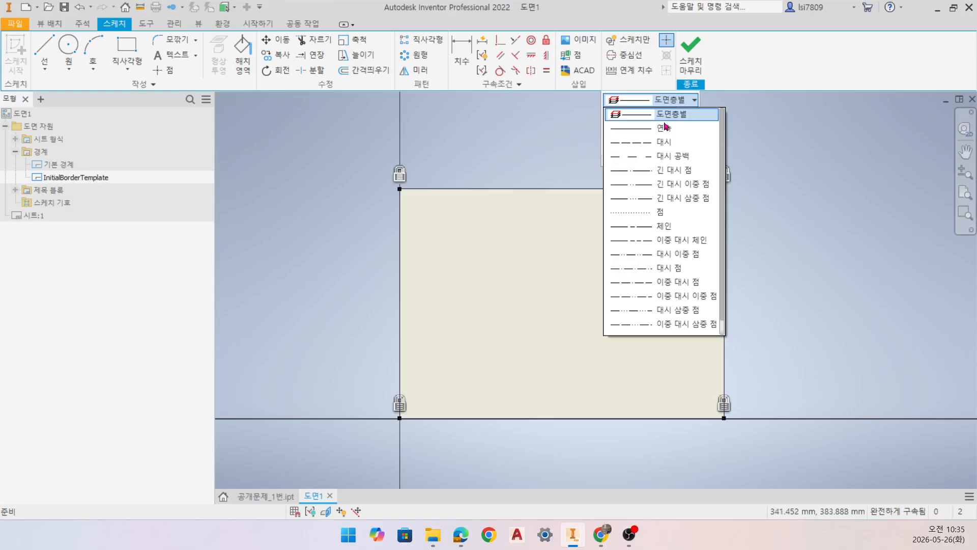
pyautogui.click(665, 124)
pyautogui.click(676, 117)
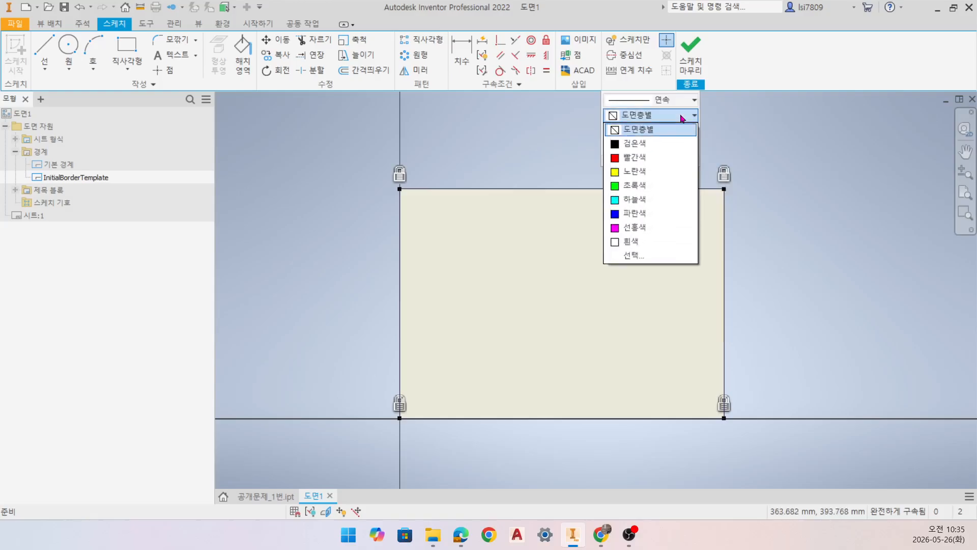
pyautogui.click(653, 214)
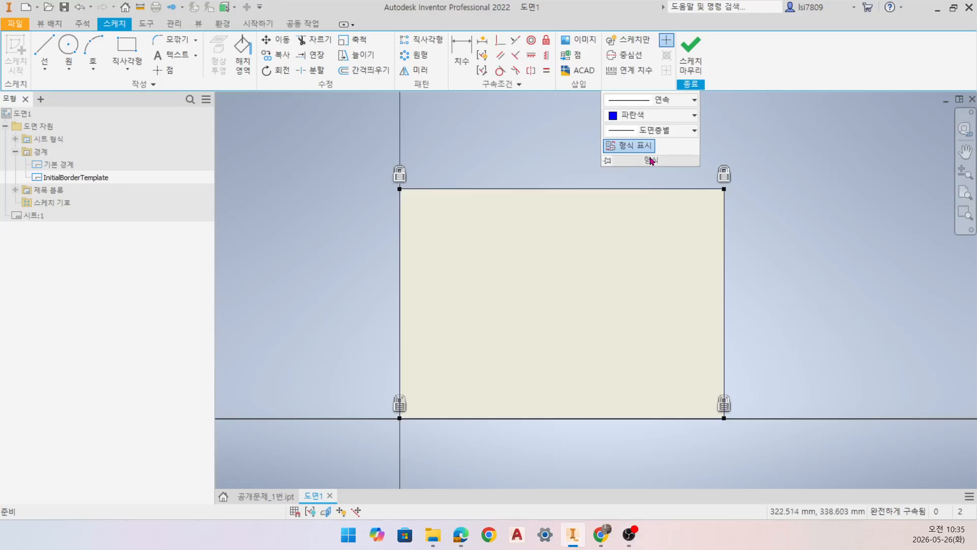
pyautogui.click(680, 132)
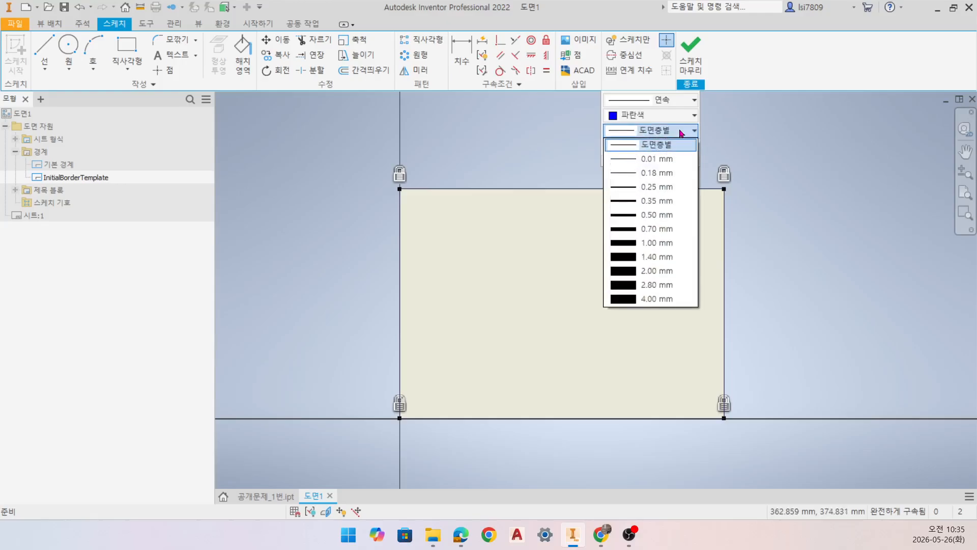
pyautogui.click(670, 228)
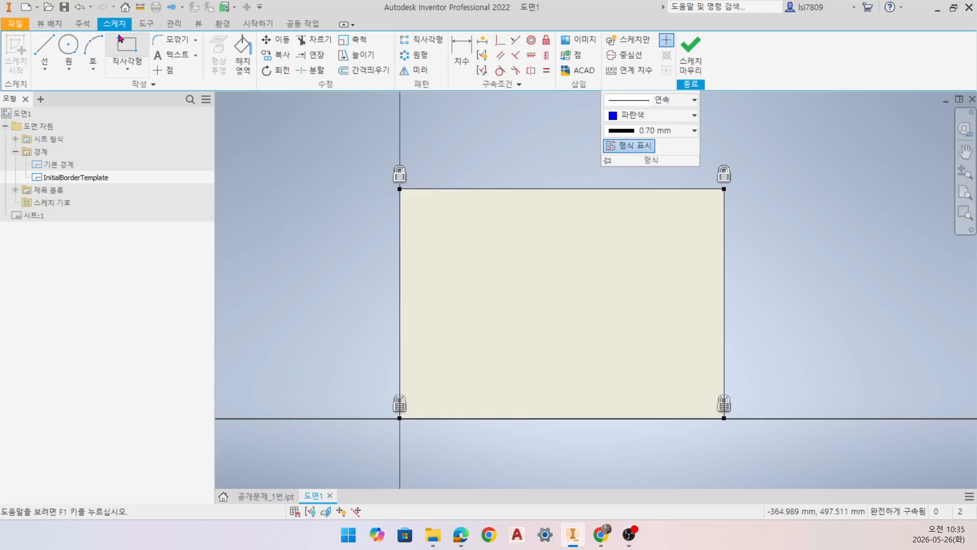
# - Draw a 400 × 277 mm border rectangle on the sheet, starting from the point X 10, Y 10 mm
pyautogui.click(126, 48)
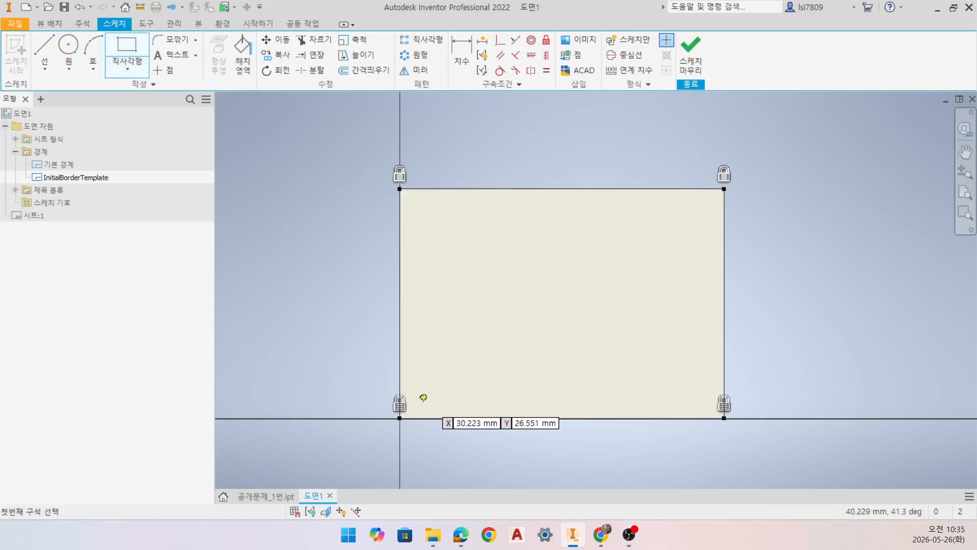
pyautogui.write('10')
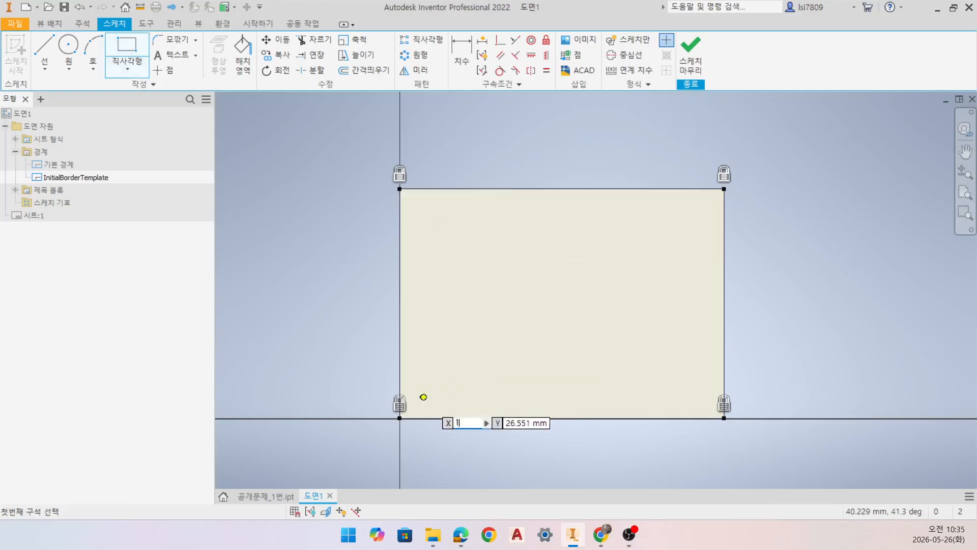
pyautogui.press('Tab')
pyautogui.write('10')
pyautogui.press('Return')
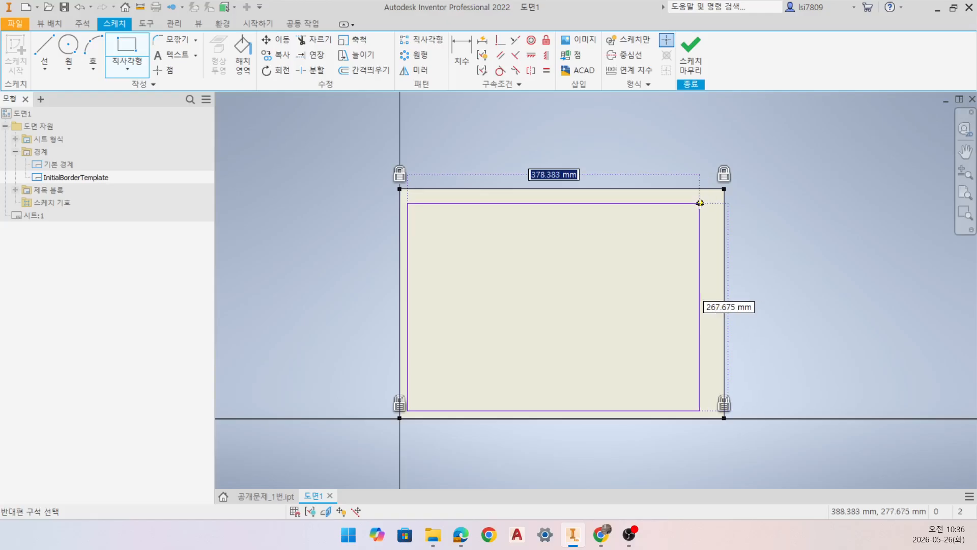
pyautogui.write('400')
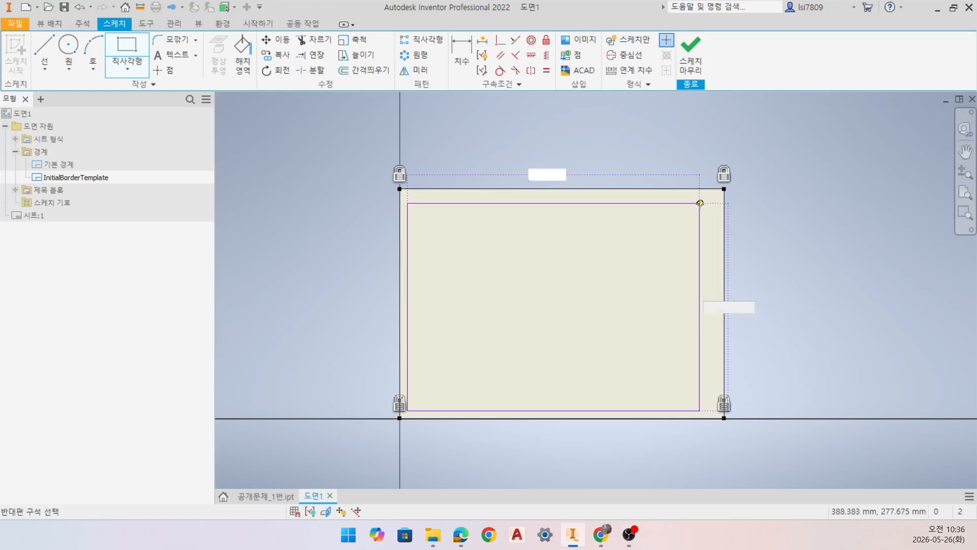
pyautogui.press('Tab')
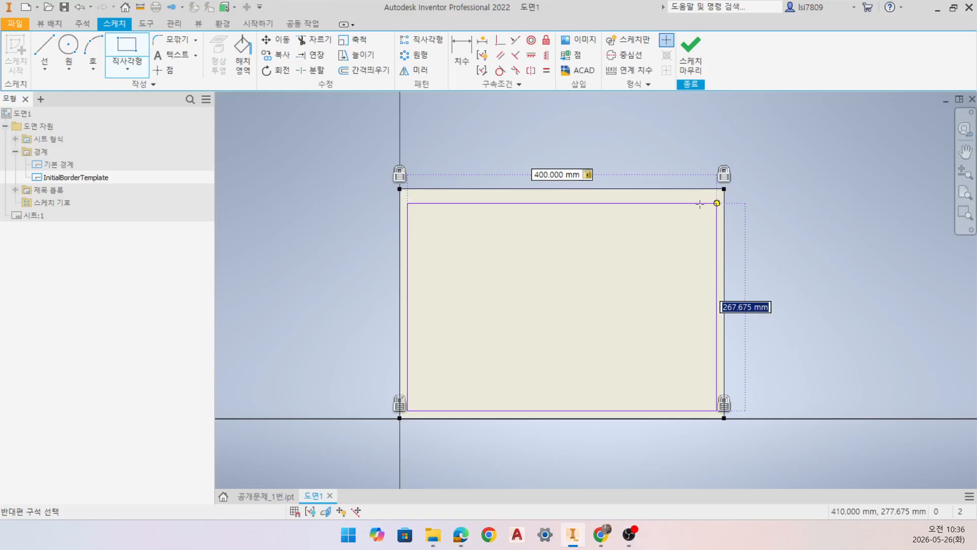
pyautogui.write('277')
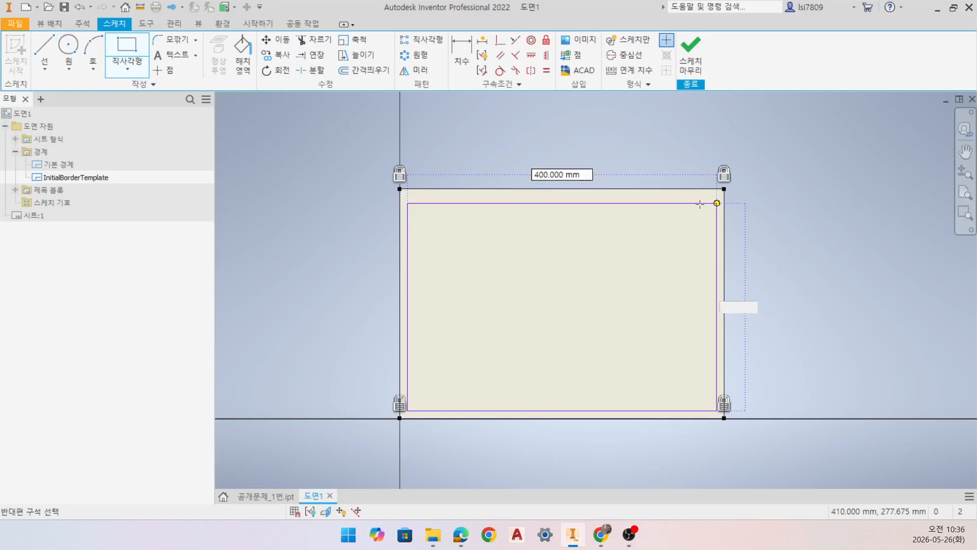
pyautogui.press('Return')
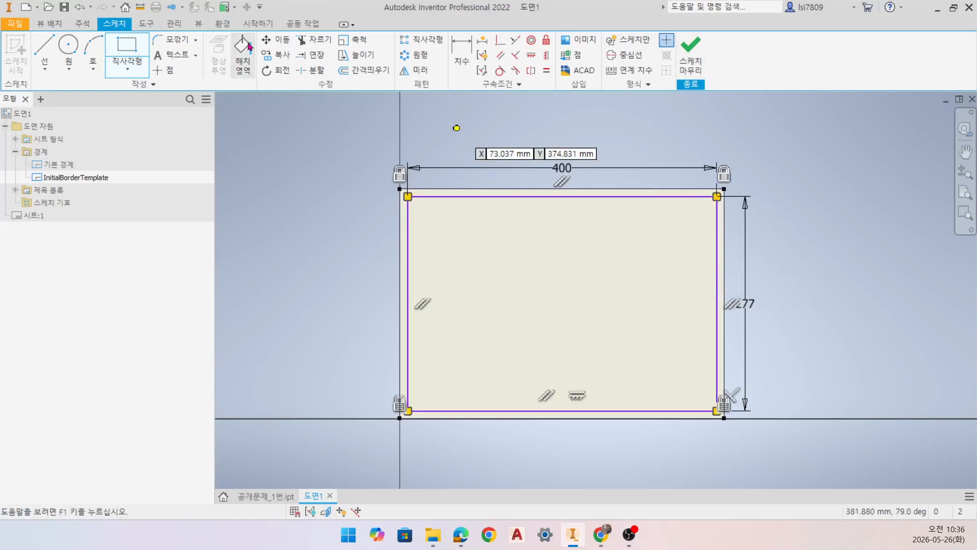
# - Offset the border rectangle 5 mm outward and 5 mm inward
pyautogui.click(368, 74)
pyautogui.scroll(-3, 723, 247)
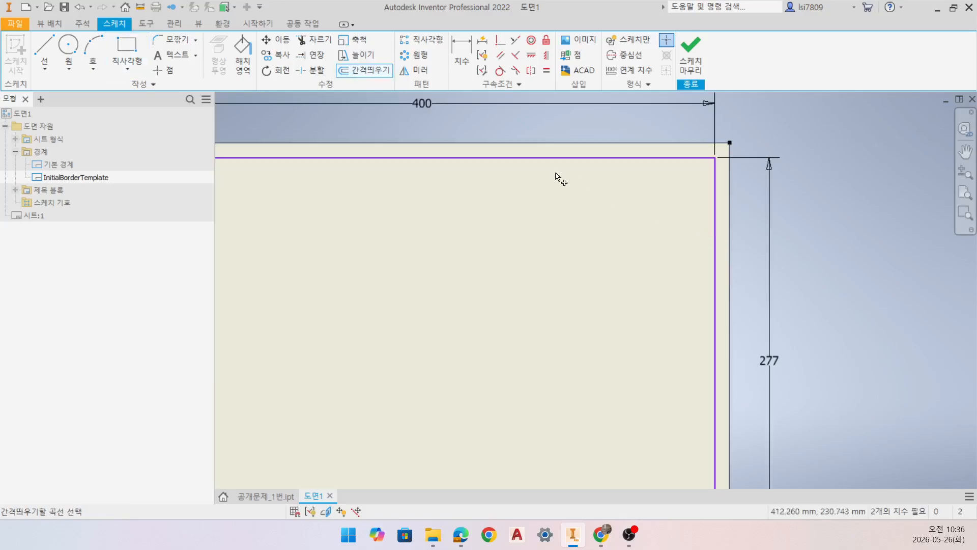
pyautogui.click(559, 159)
pyautogui.write('5')
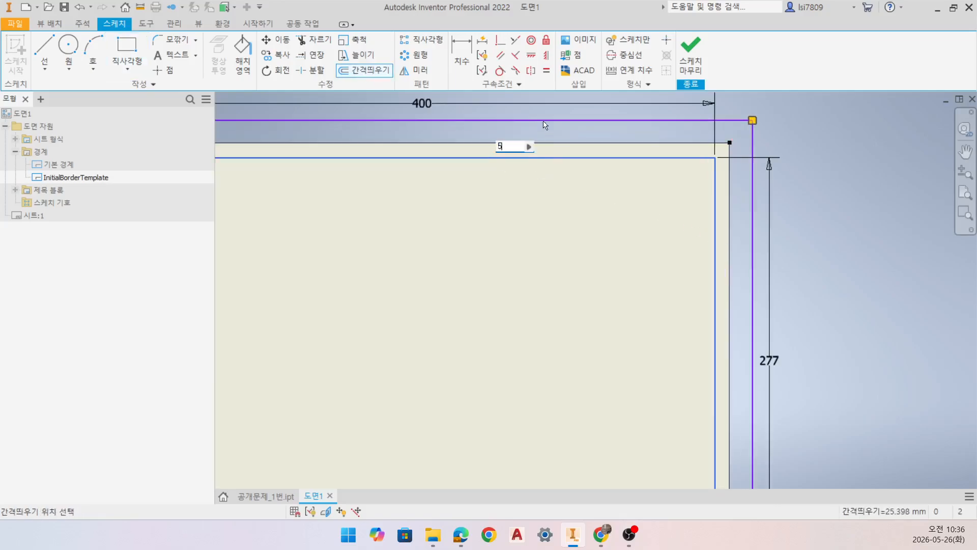
pyautogui.press('Return')
pyautogui.click(559, 159)
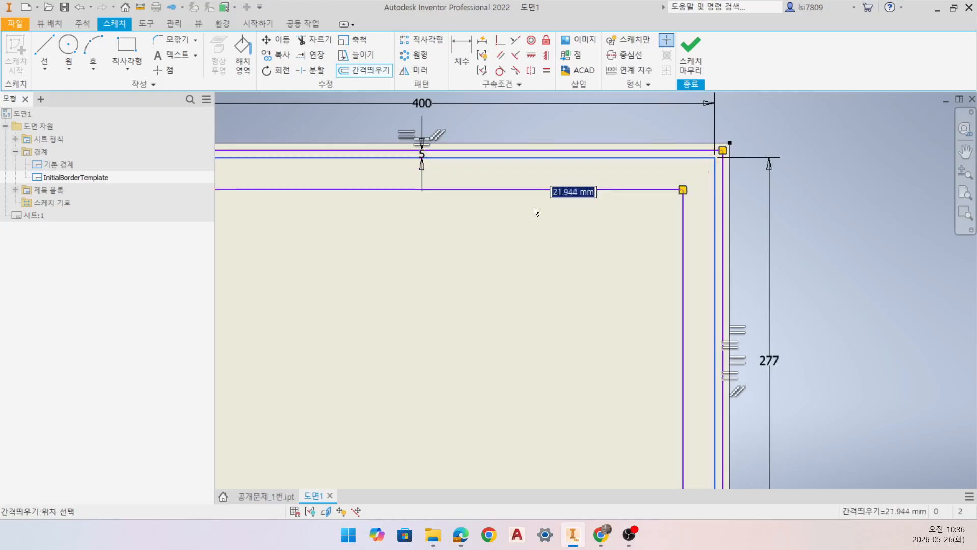
pyautogui.write('5')
pyautogui.press('Return')
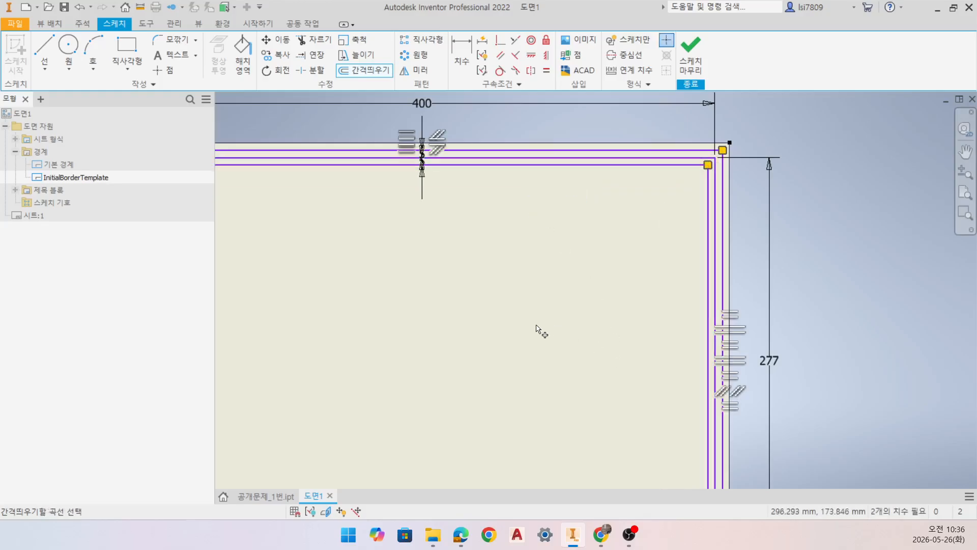
# - Draw a horizontal line across the sheet between the midpoints of the outer offset rectangle's left and right sides
pyautogui.scroll(2, 536, 332)
pyautogui.press('l')
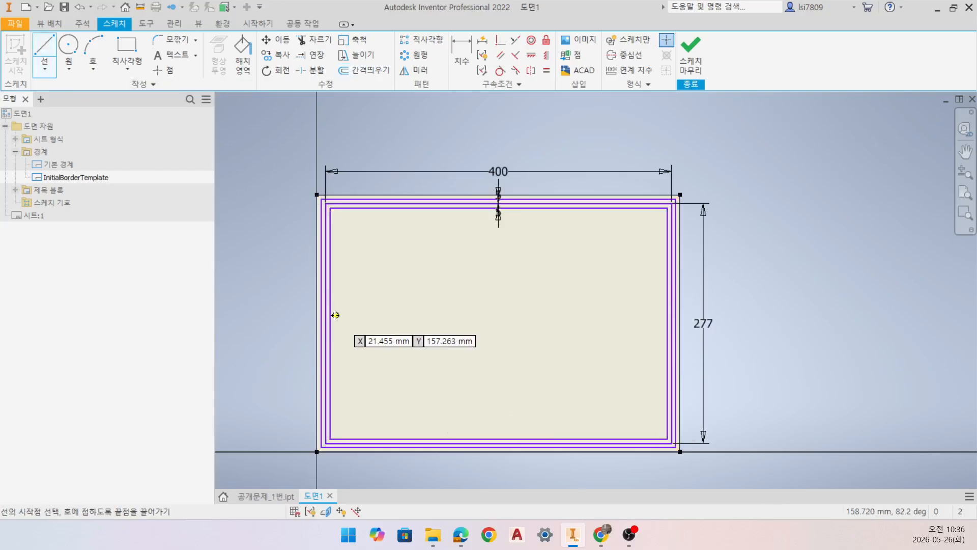
pyautogui.scroll(-3, 331, 321)
pyautogui.click(309, 330)
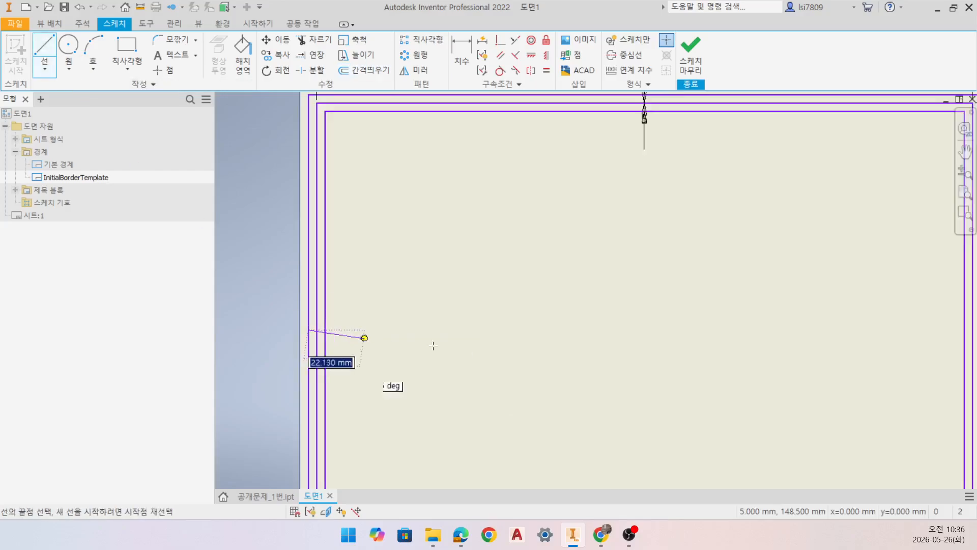
pyautogui.scroll(3, 364, 336)
pyautogui.doubleClick(785, 337)
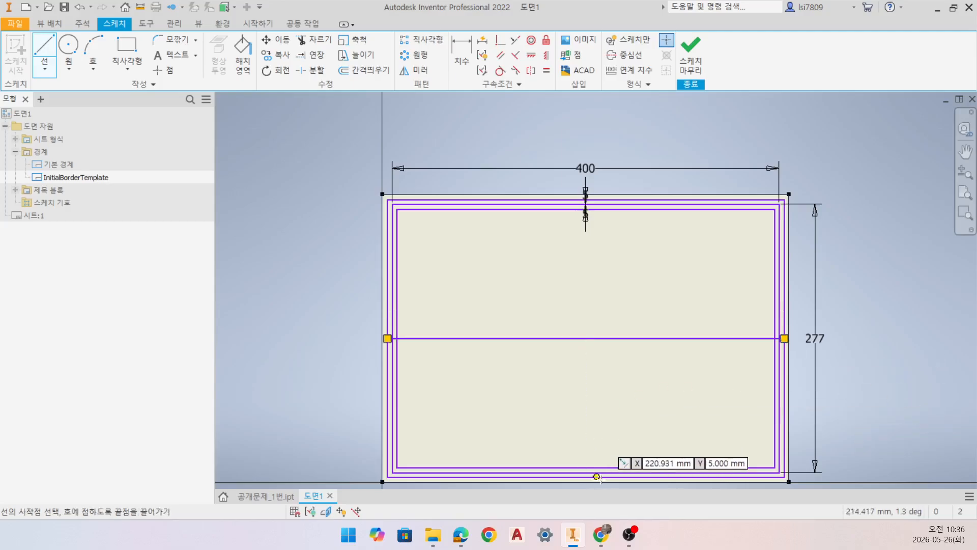
# - Draw a vertical line between the midpoints of the outer offset rectangle's bottom and top sides
pyautogui.click(586, 477)
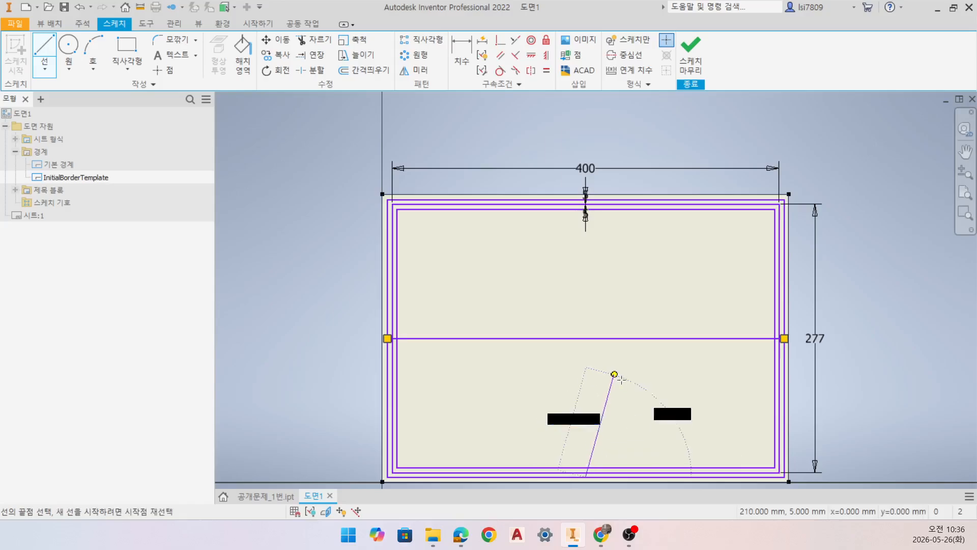
pyautogui.press('Escape')
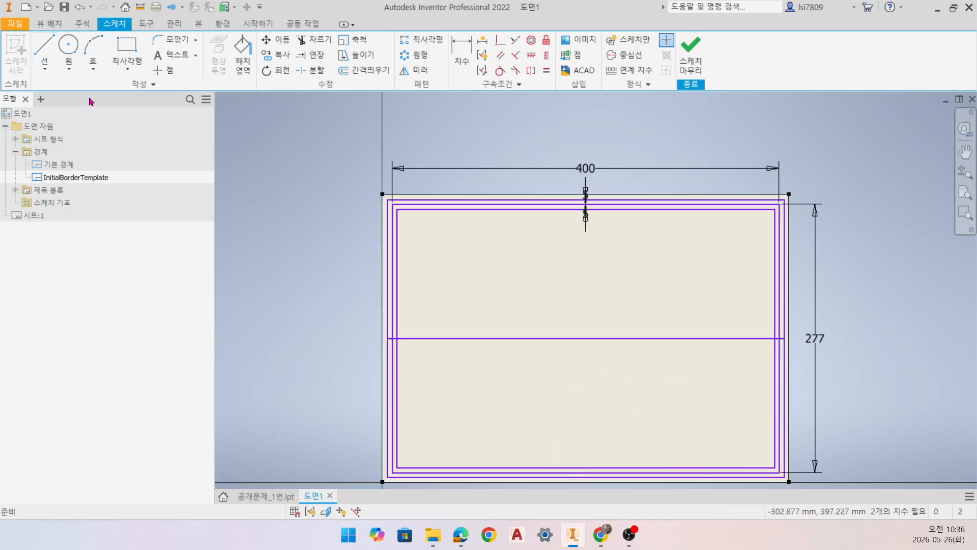
pyautogui.click(45, 46)
pyautogui.click(586, 476)
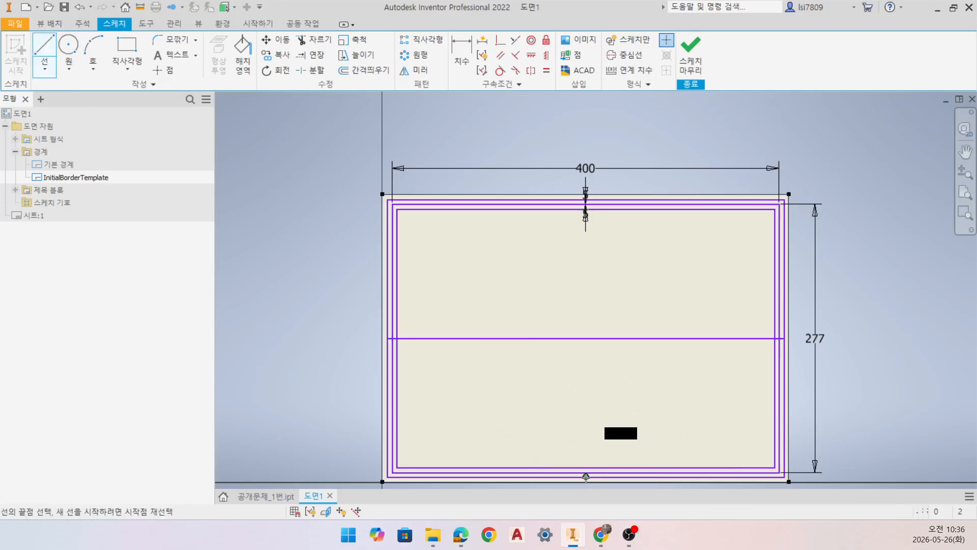
pyautogui.doubleClick(586, 199)
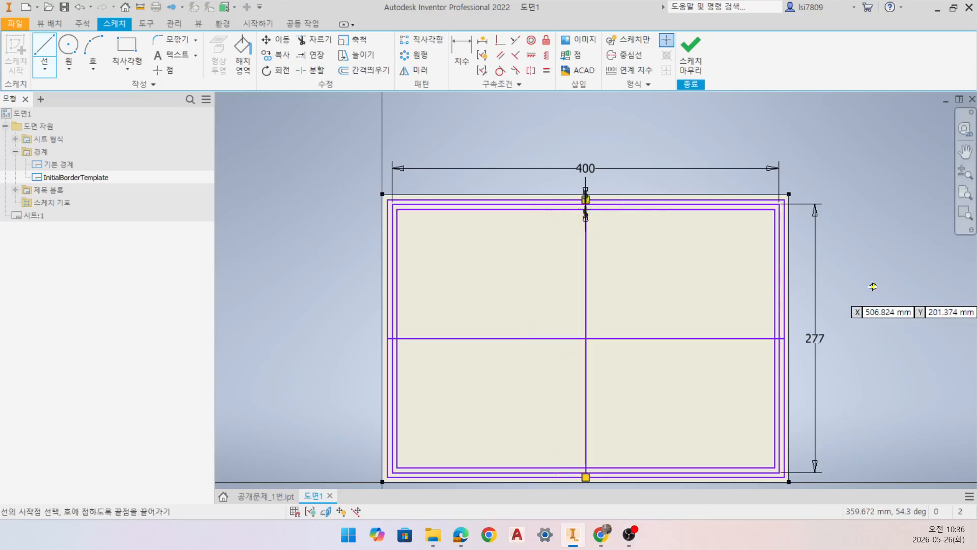
# - Trim both centre lines inside the inner offset rectangle, keeping only the short centre marks at the four sides
pyautogui.click(314, 39)
pyautogui.moveTo(580, 381); pyautogui.dragTo(652, 383)
pyautogui.press('Escape')
# - Delete the outer and inner offset lines along the top and right sides of the border
pyautogui.scroll(2, 715, 209)
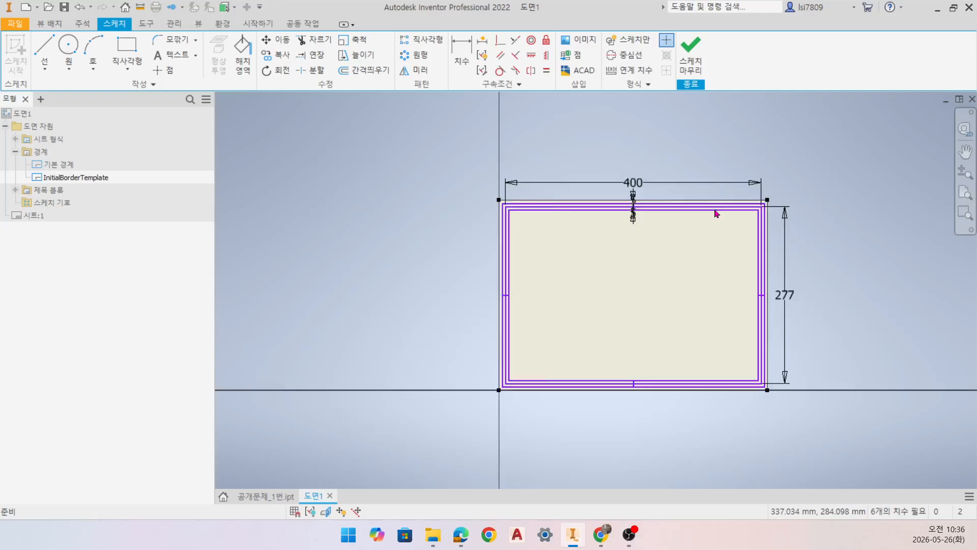
pyautogui.scroll(-6, 713, 209)
pyautogui.moveTo(713, 207); pyautogui.dragTo(612, 231, button='middle')
pyautogui.scroll(-3, 613, 231)
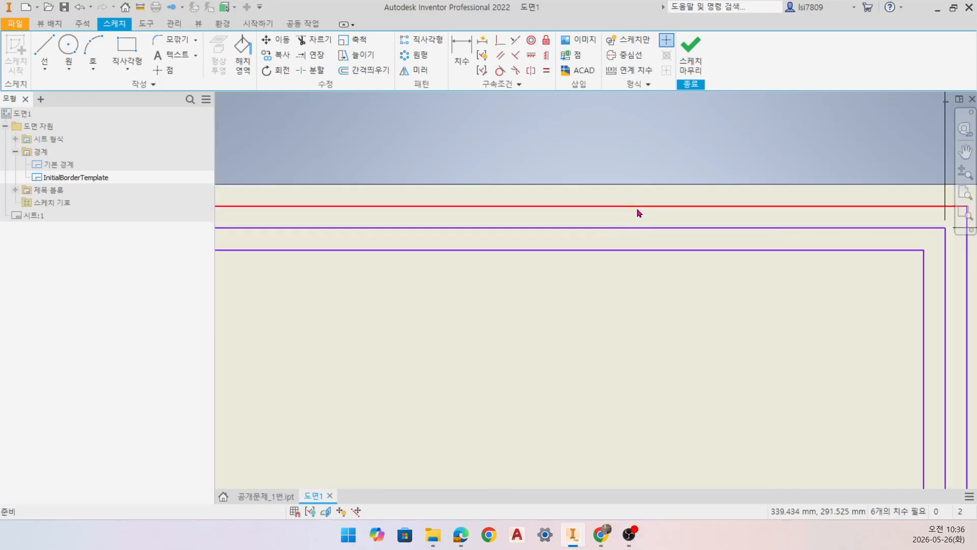
pyautogui.click(636, 208)
pyautogui.press('Delete')
pyautogui.scroll(-3, 860, 299)
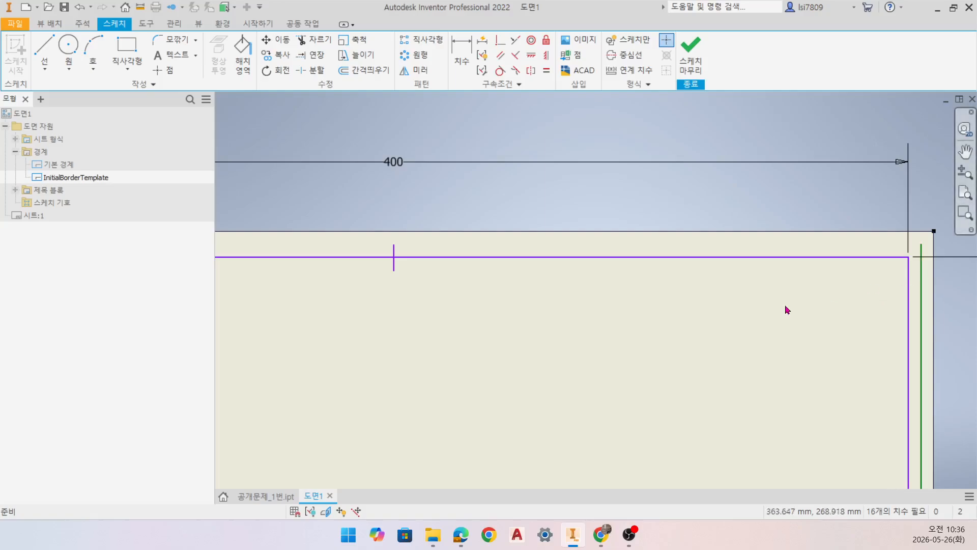
# - Delete the inner and outer offset lines along the bottom and left sides of the border
pyautogui.scroll(2, 731, 358)
pyautogui.scroll(-4, 670, 385)
pyautogui.moveTo(669, 382); pyautogui.dragTo(696, 153, button='middle')
pyautogui.moveTo(711, 452); pyautogui.dragTo(800, 303, button='middle')
pyautogui.click(626, 394)
pyautogui.press('Delete')
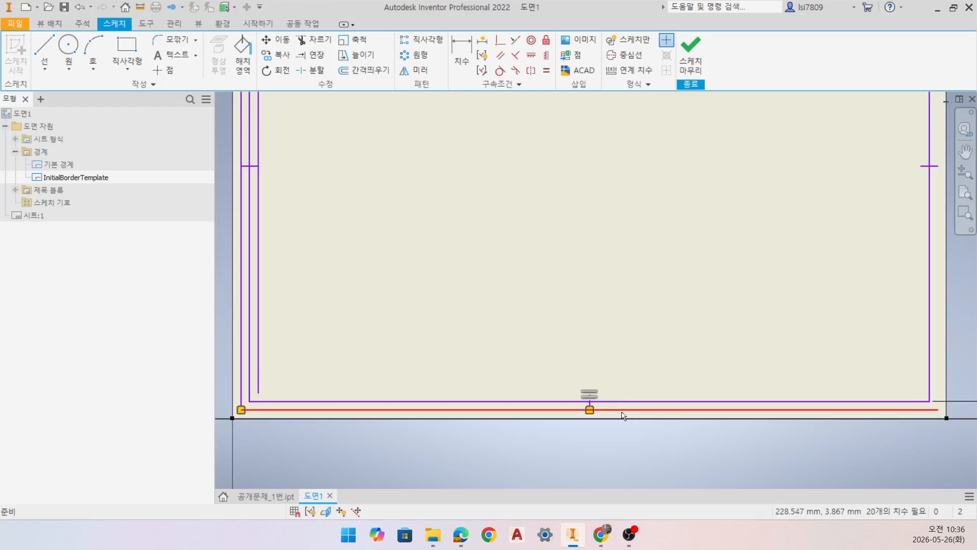
pyautogui.click(621, 410)
pyautogui.press('Delete')
pyautogui.click(258, 249)
pyautogui.press('Delete')
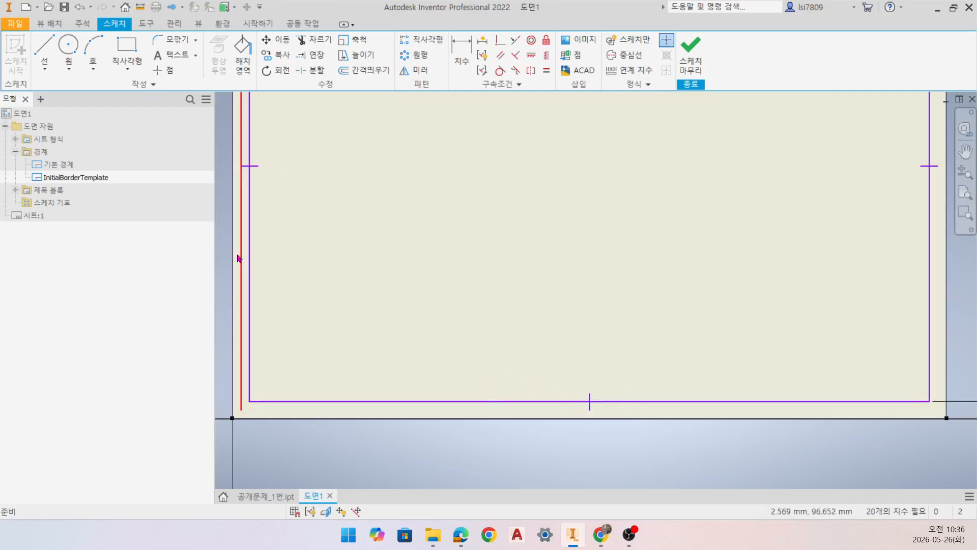
pyautogui.click(241, 258)
pyautogui.press('Delete')
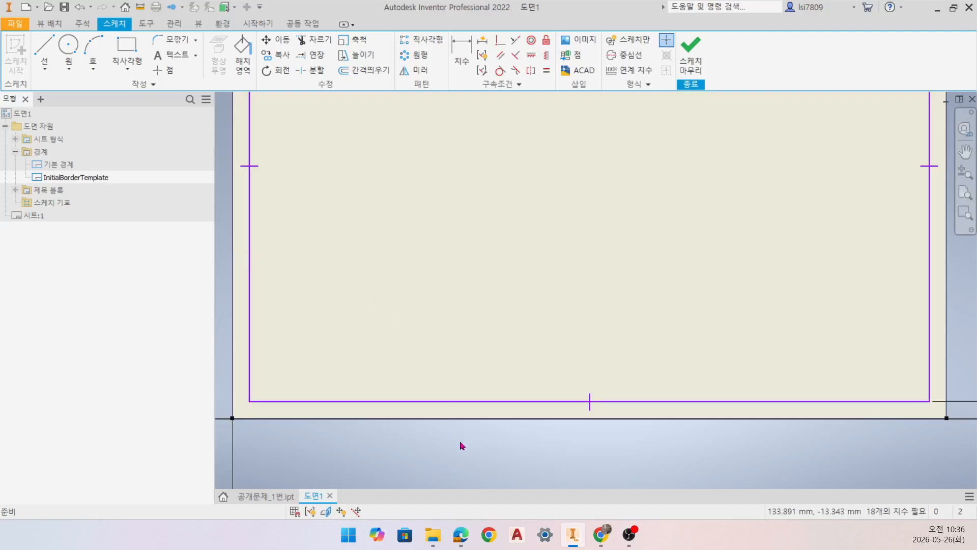
# - Apply a Fix constraint to the lower-left corner point of the border rectangle
pyautogui.scroll(2, 460, 440)
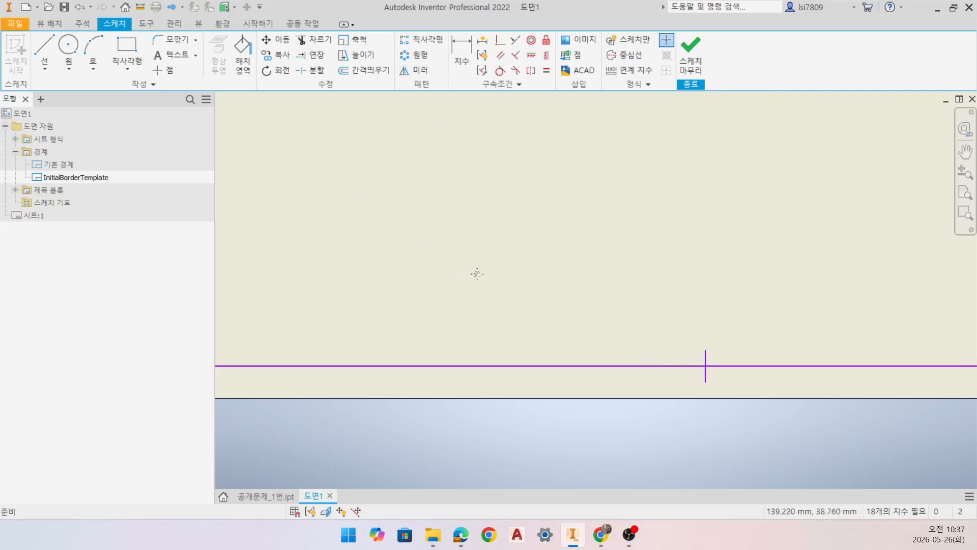
pyautogui.scroll(-4, 477, 274)
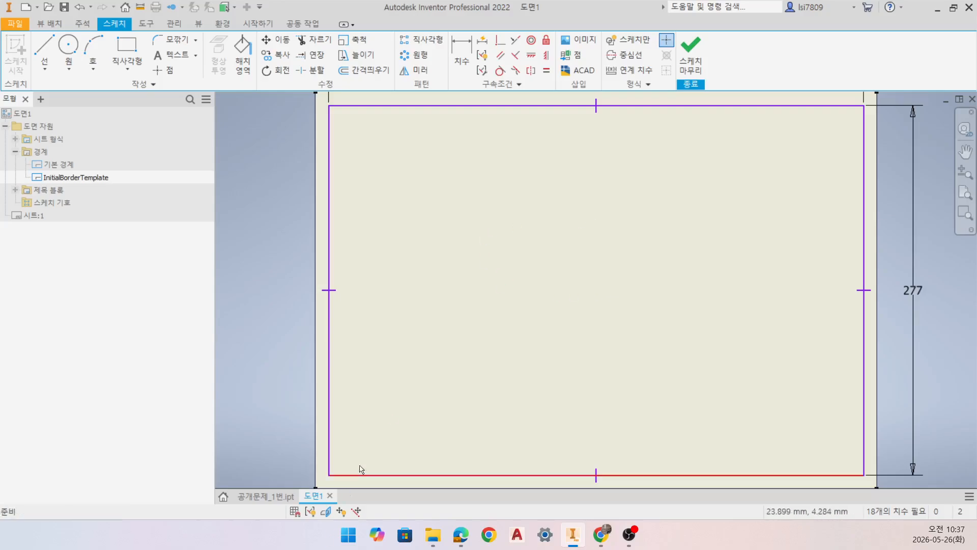
pyautogui.scroll(3, 359, 465)
pyautogui.scroll(-3, 290, 465)
pyautogui.moveTo(408, 410); pyautogui.dragTo(425, 348, button='middle')
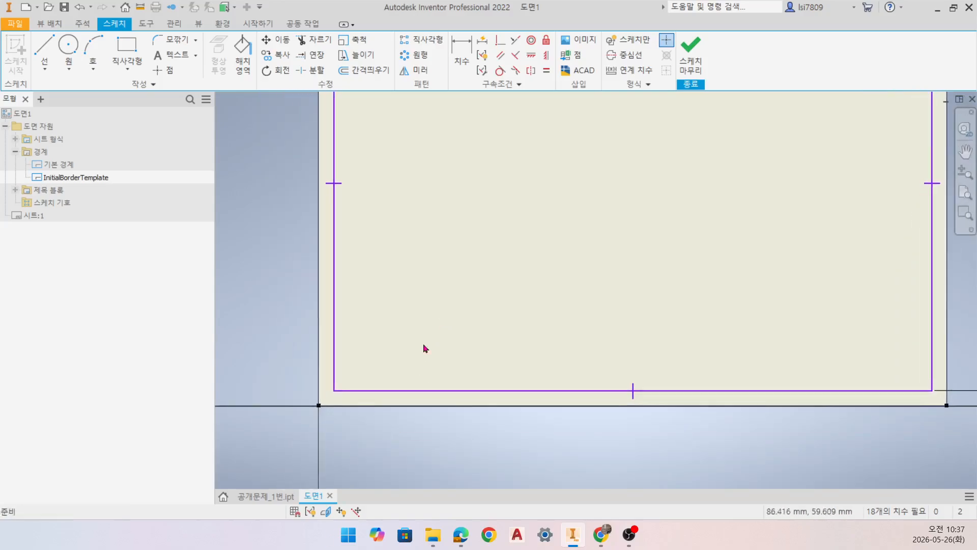
pyautogui.click(334, 391)
pyautogui.click(546, 41)
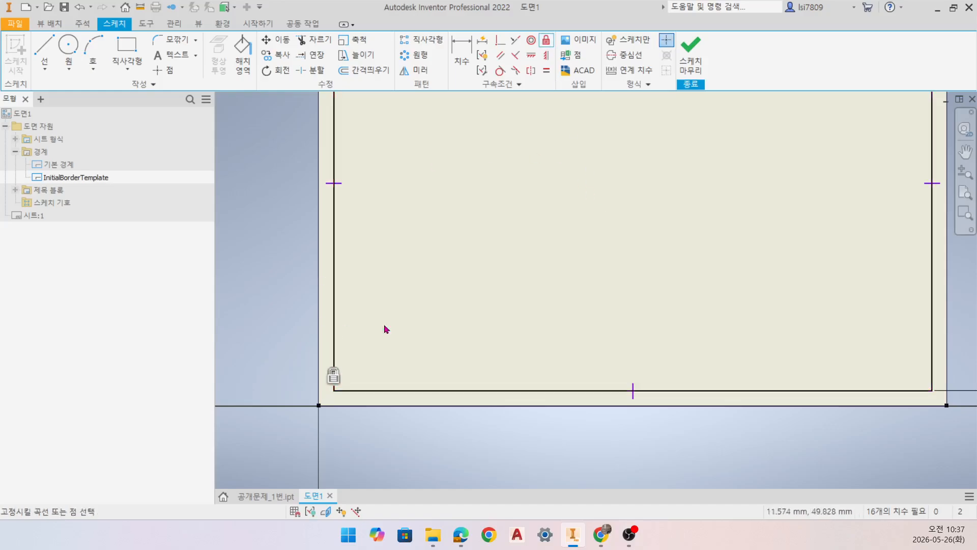
# - Switch to the 윤곽선그리기.pdf in the browser and check the title block layout and dimensions required at the border's lower-right corner
pyautogui.scroll(-2, 631, 347)
pyautogui.moveTo(745, 320); pyautogui.dragTo(620, 293, button='middle')
pyautogui.scroll(5, 615, 291)
pyautogui.moveTo(700, 373); pyautogui.dragTo(533, 272, button='middle')
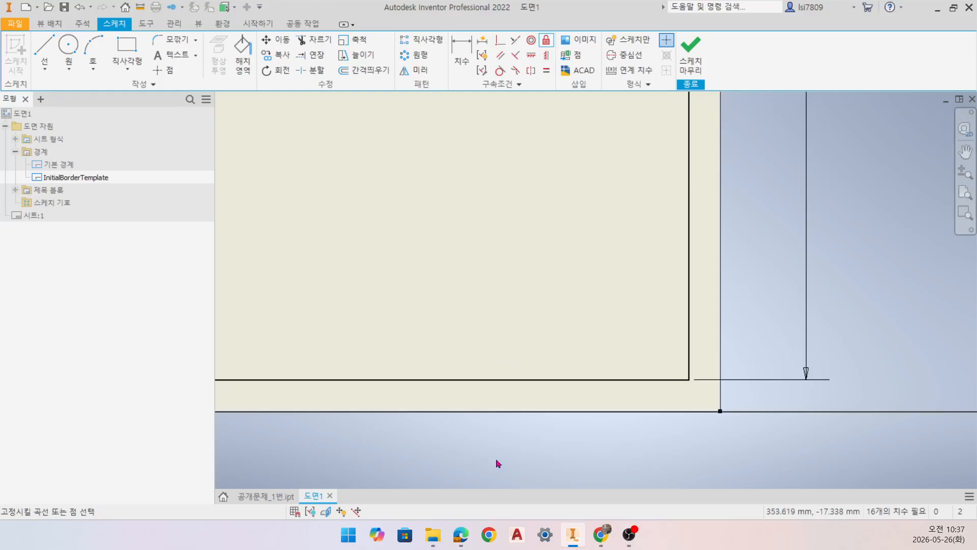
pyautogui.moveTo(466, 542)
pyautogui.click(449, 463)
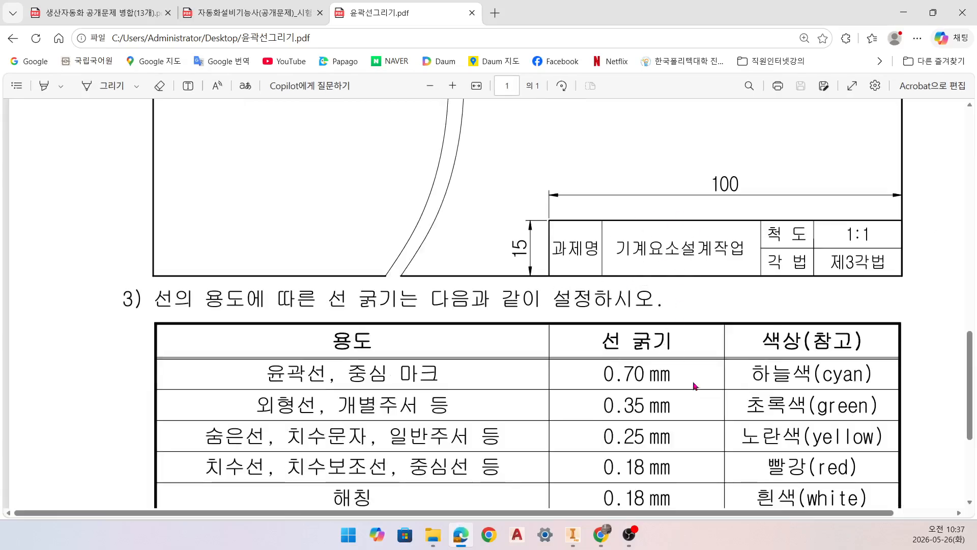
pyautogui.scroll(10, 637, 255)
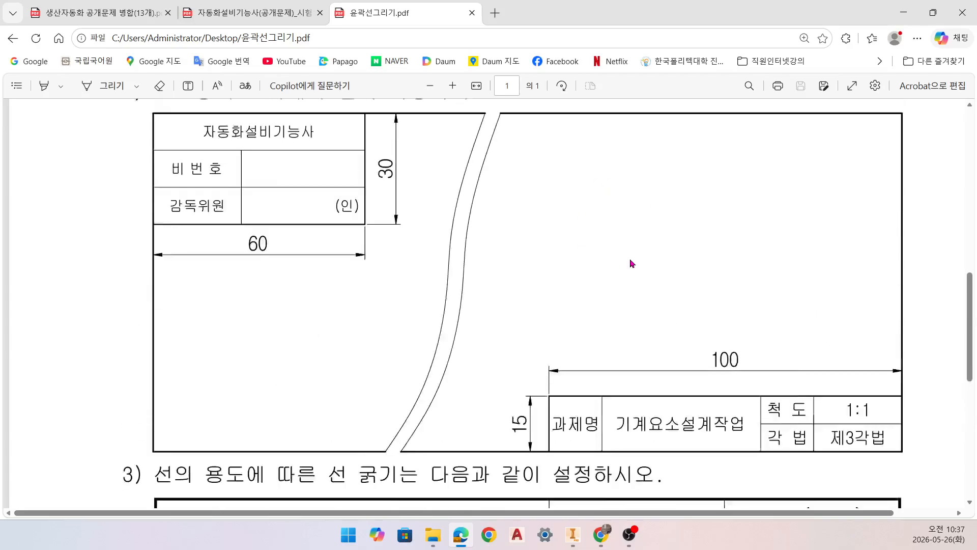
pyautogui.scroll(-5, 362, 415)
pyautogui.scroll(-4, 628, 267)
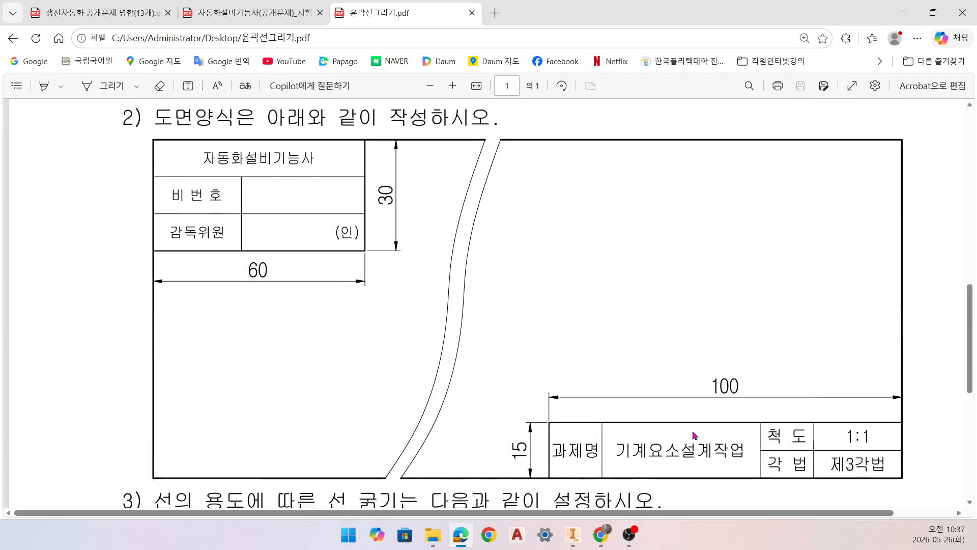
pyautogui.click(904, 13)
# - Start the Rectangle command, and detach the 윤곽선그리기.pdf reference from the browser into its own window before returning to the drawing
pyautogui.click(126, 50)
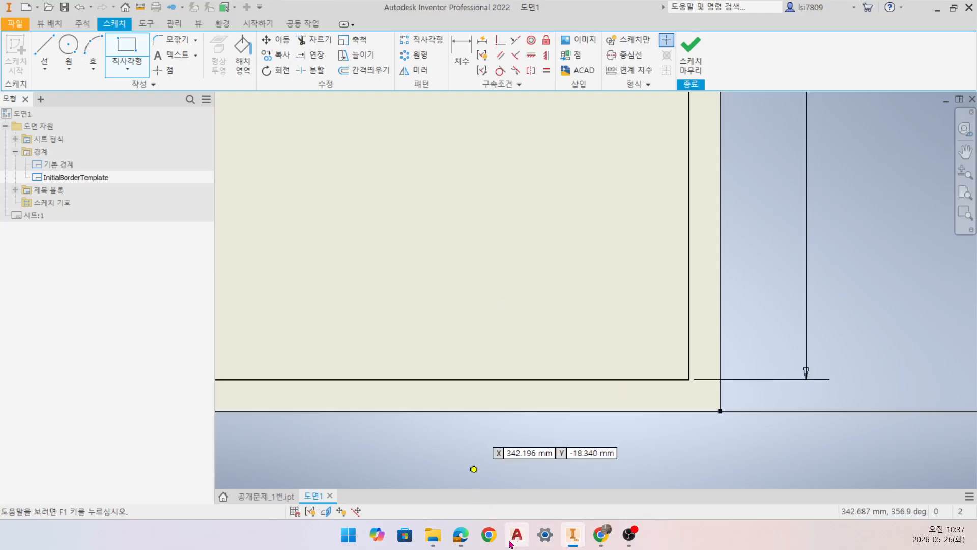
pyautogui.click(460, 534)
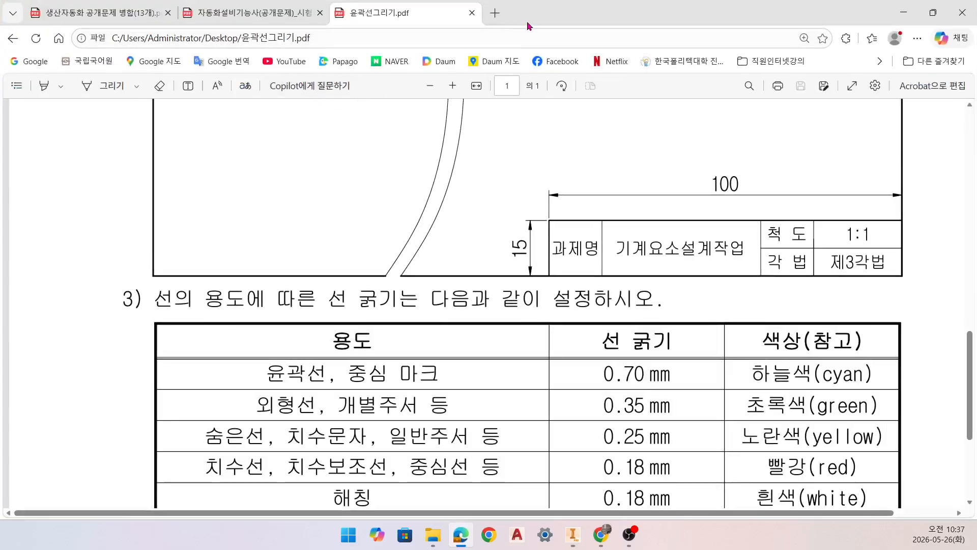
pyautogui.moveTo(427, 14); pyautogui.dragTo(0, 7)
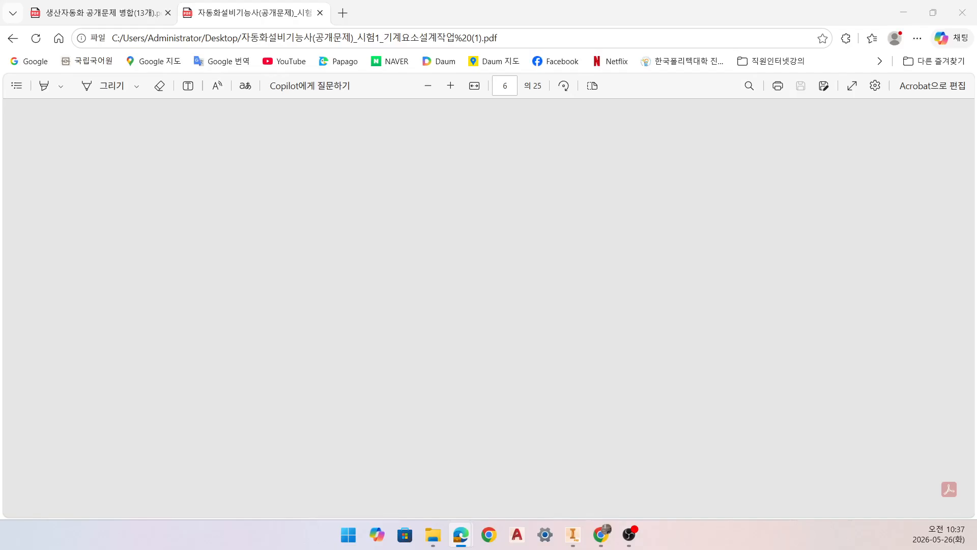
pyautogui.click(903, 12)
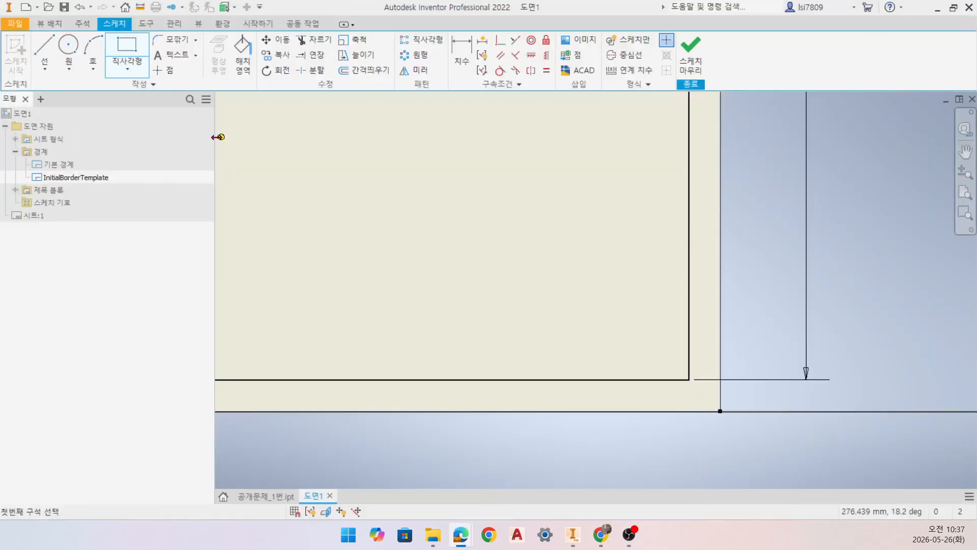
# - Draw a 100 × 15 mm title block rectangle from the lower-right corner of the border, extending up and to the left
pyautogui.click(689, 379)
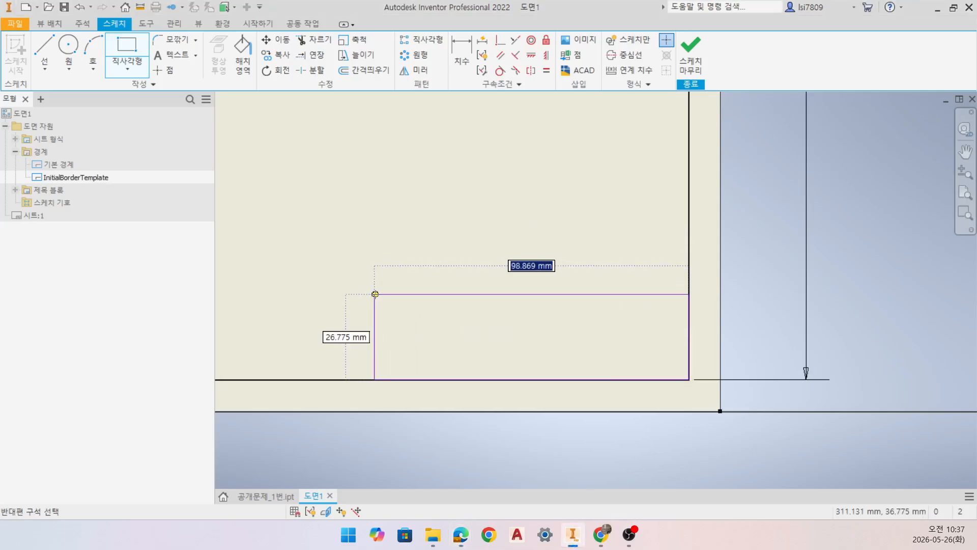
pyautogui.write('100')
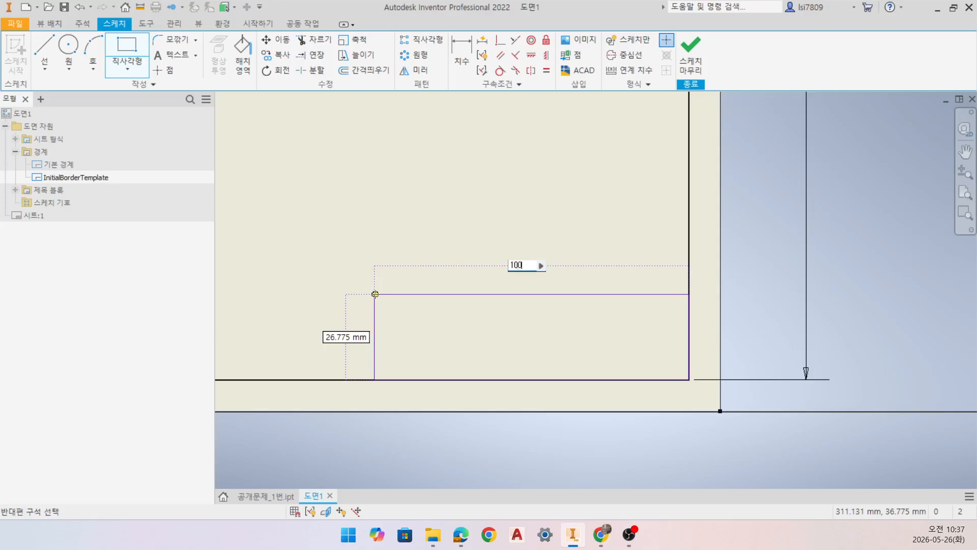
pyautogui.press('Tab')
pyautogui.write('15')
pyautogui.press('Return')
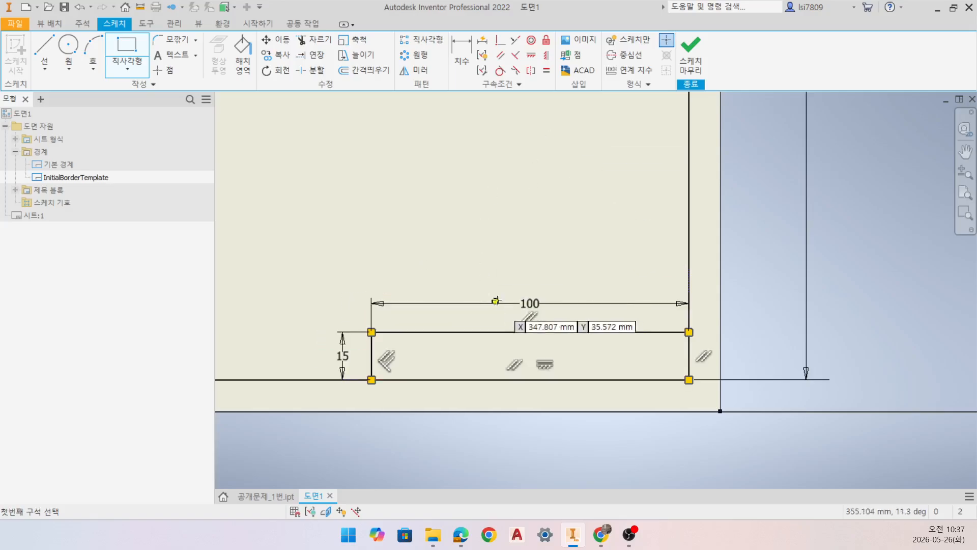
# - Draw two full-height vertical divider lines in the title block, about one fifth and two thirds along its width
pyautogui.scroll(3, 498, 340)
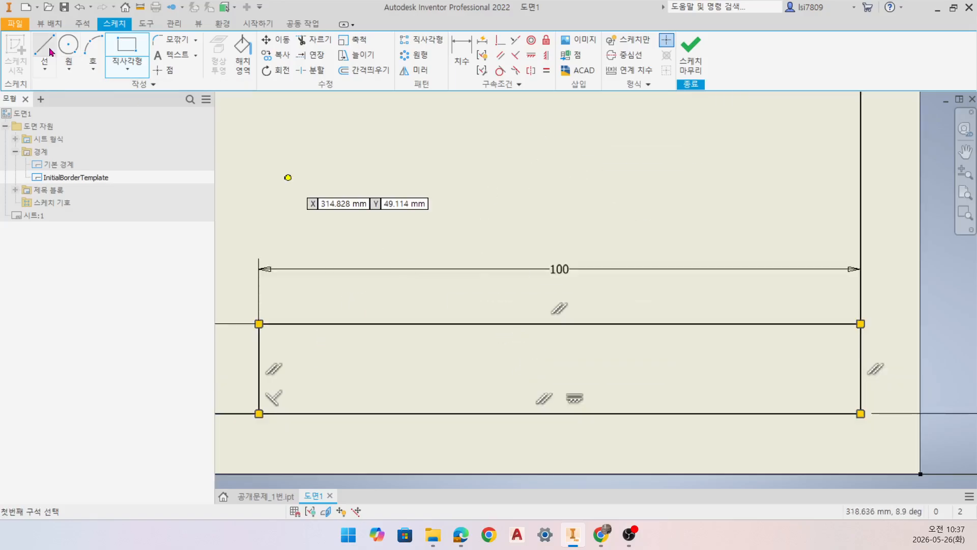
pyautogui.press('l')
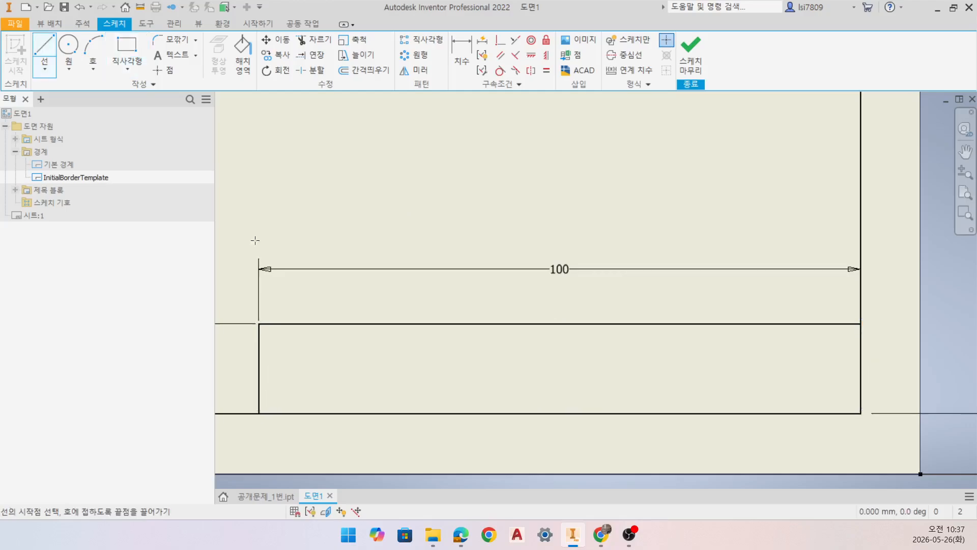
pyautogui.click(386, 324)
pyautogui.doubleClick(387, 413)
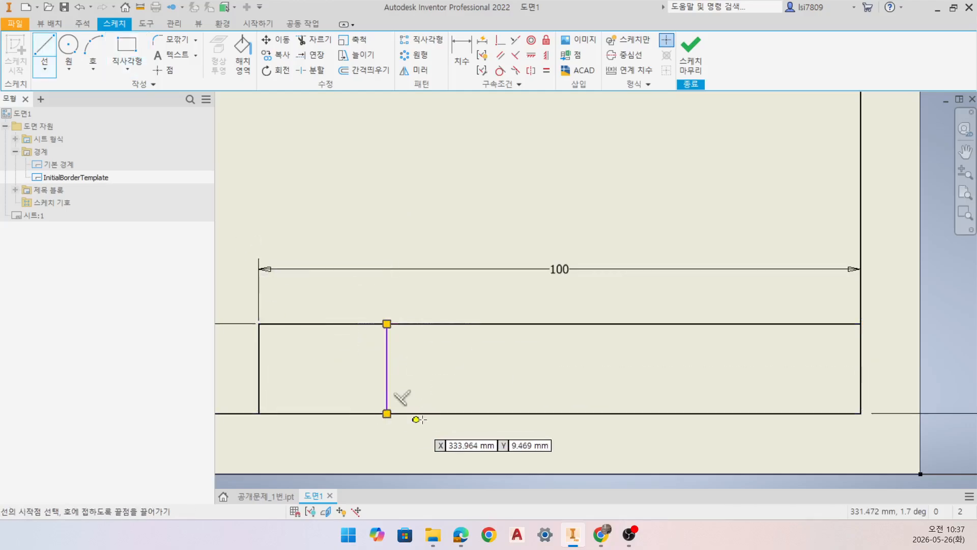
pyautogui.click(663, 324)
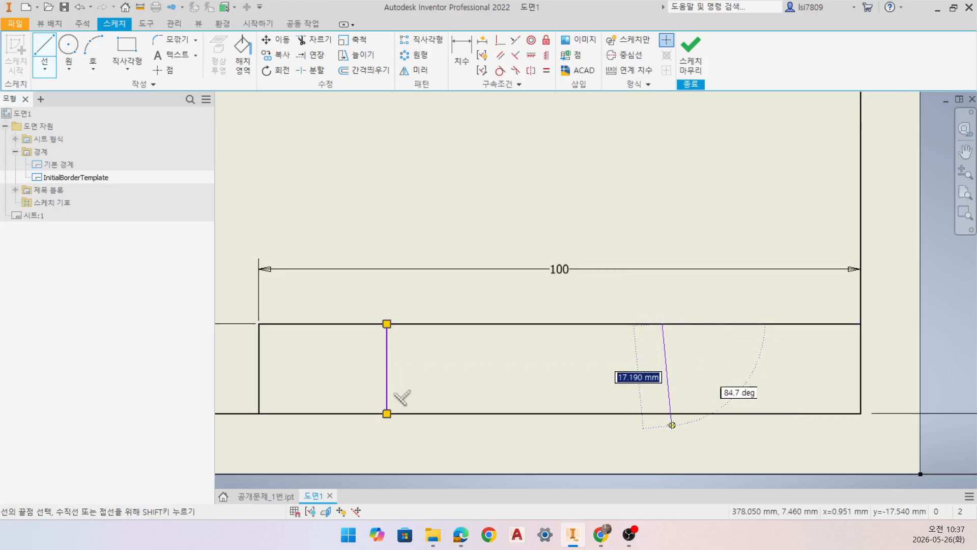
pyautogui.doubleClick(662, 413)
# - Split the title block's last cell with a mid-height horizontal line and a full-height vertical line about four fifths along the block
pyautogui.click(663, 368)
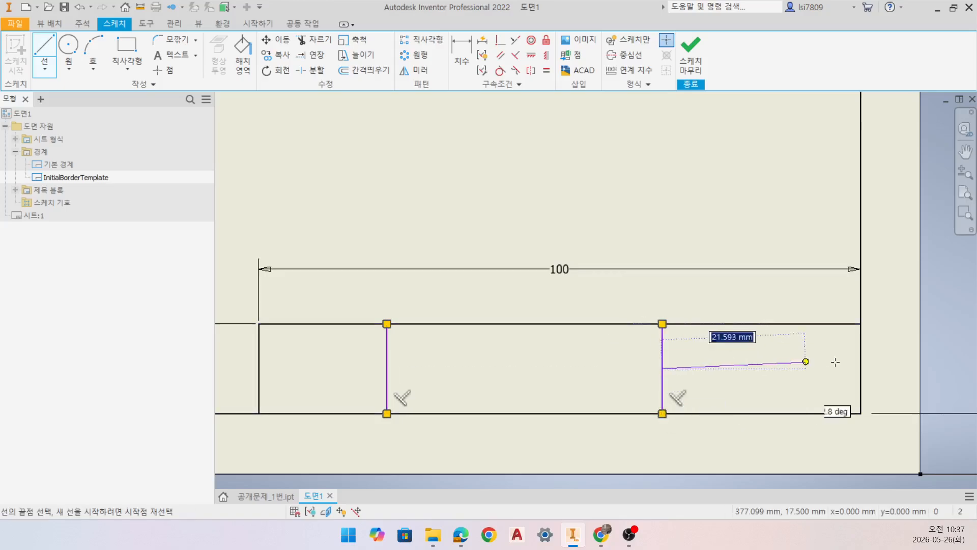
pyautogui.doubleClick(860, 368)
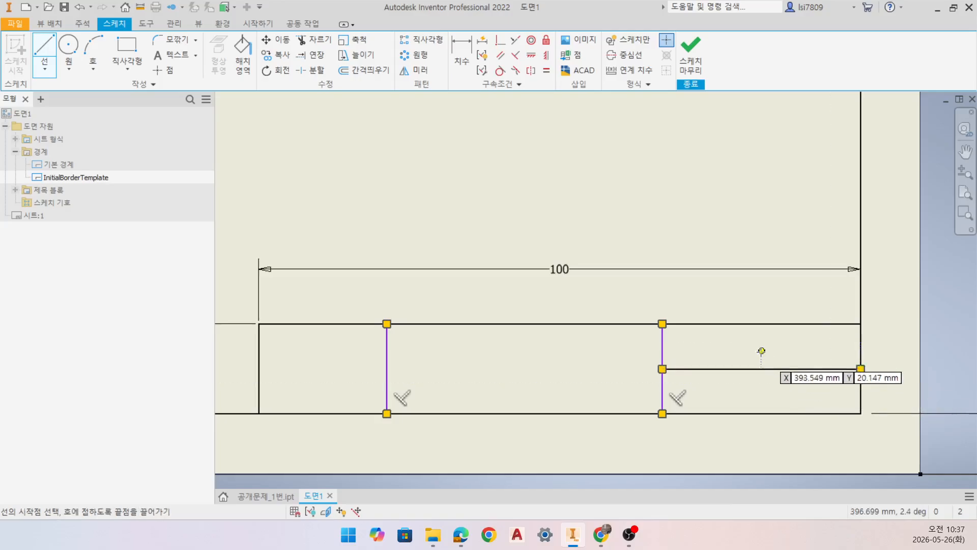
pyautogui.click(738, 323)
pyautogui.doubleClick(738, 414)
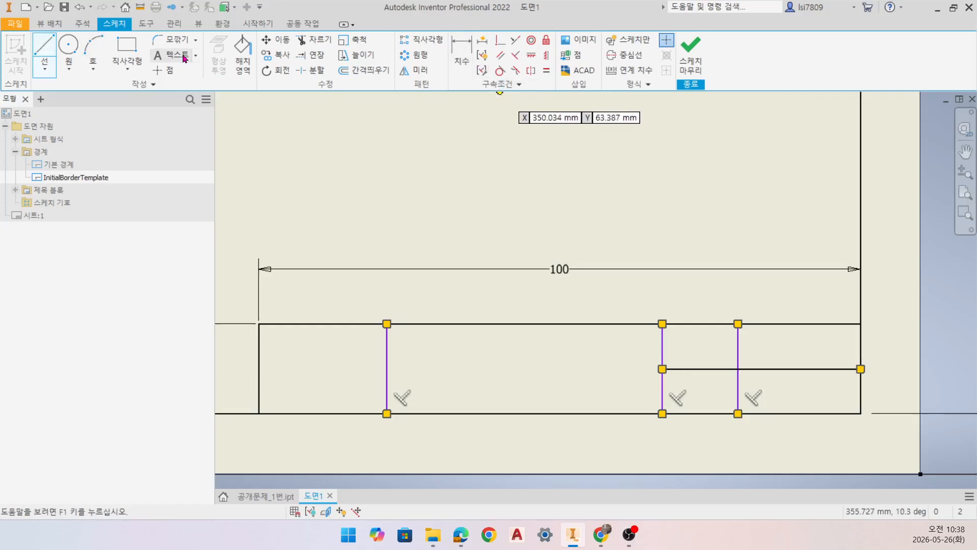
# - Add the text 과제명 to the title block's first cell, centred horizontally and vertically
pyautogui.click(166, 56)
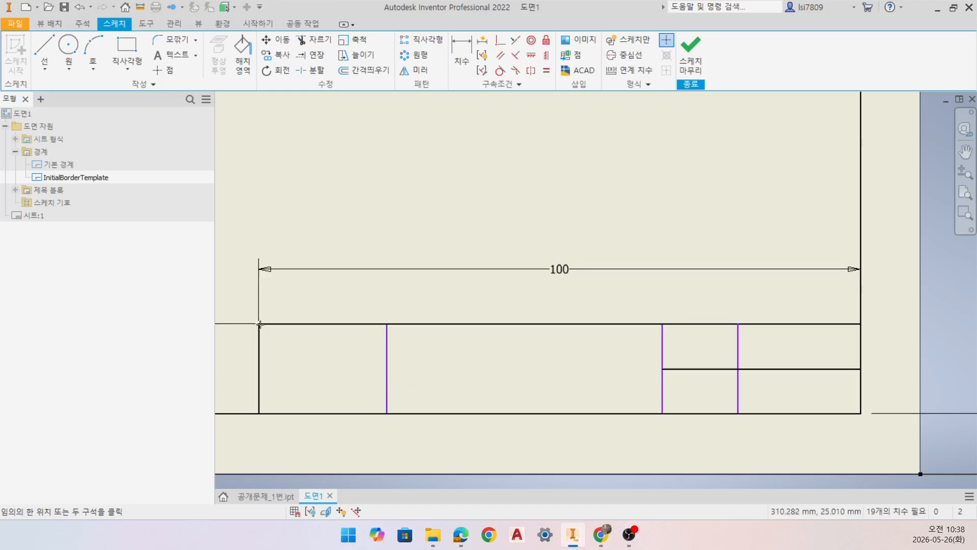
pyautogui.click(519, 417)
pyautogui.click(166, 53)
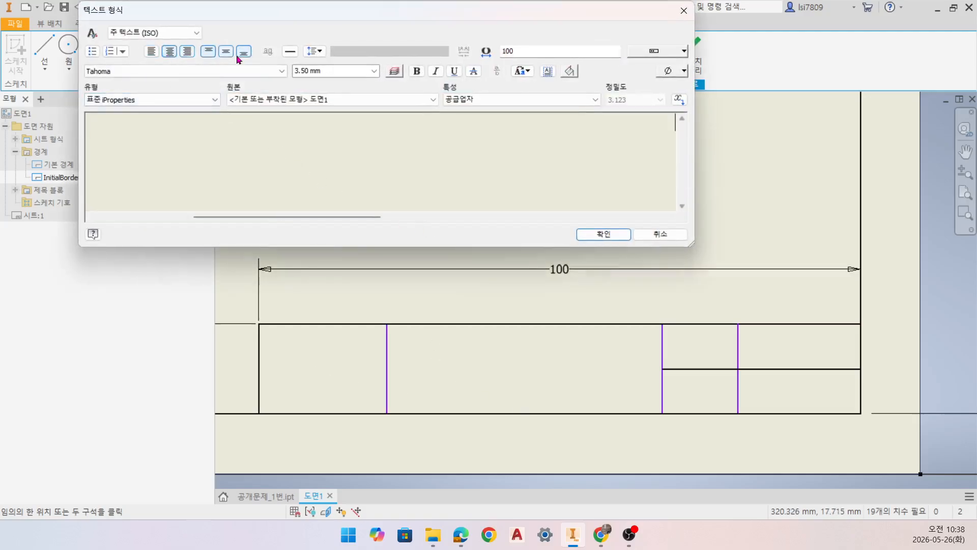
pyautogui.click(226, 51)
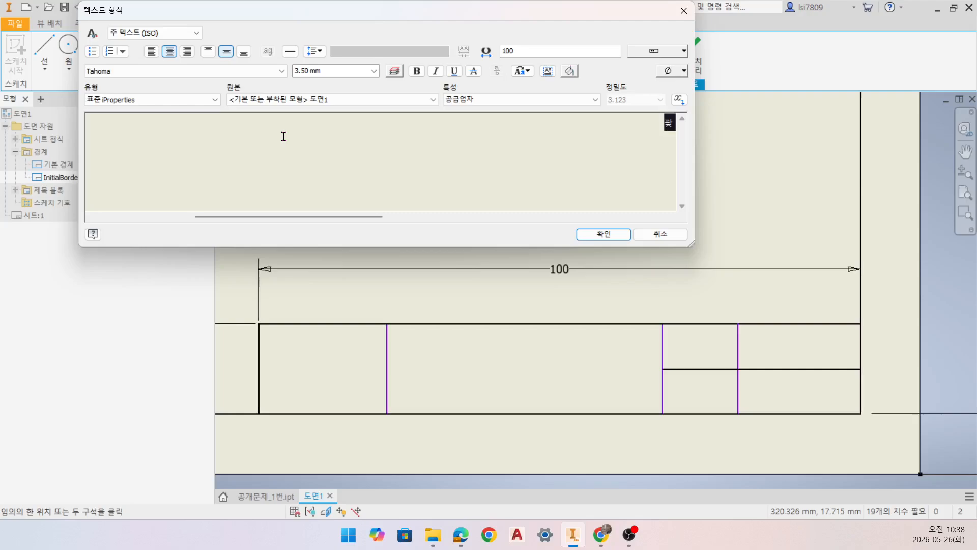
pyautogui.write('과제명')
pyautogui.click(605, 235)
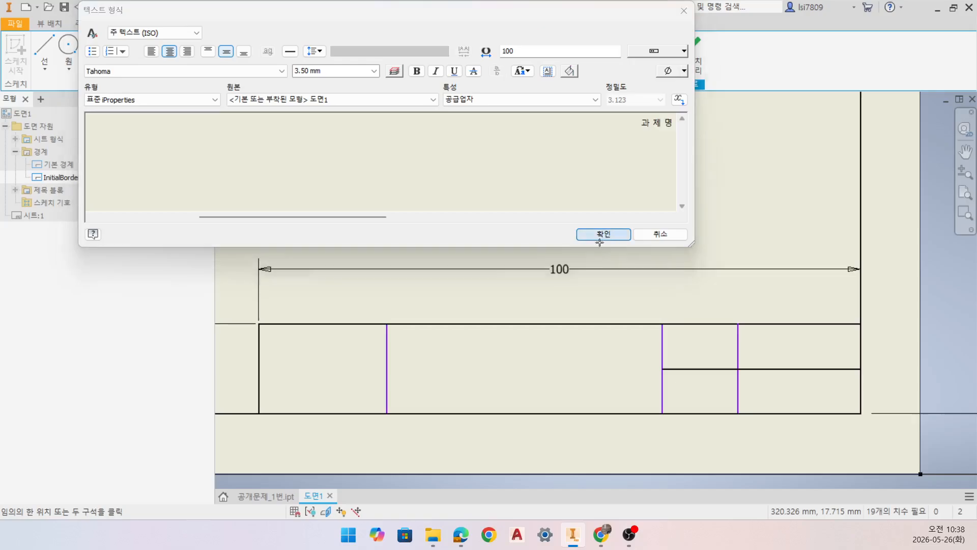
# - Add the text 기계요소설계작업 to the wide second cell, centred horizontally and vertically
pyautogui.click(325, 139)
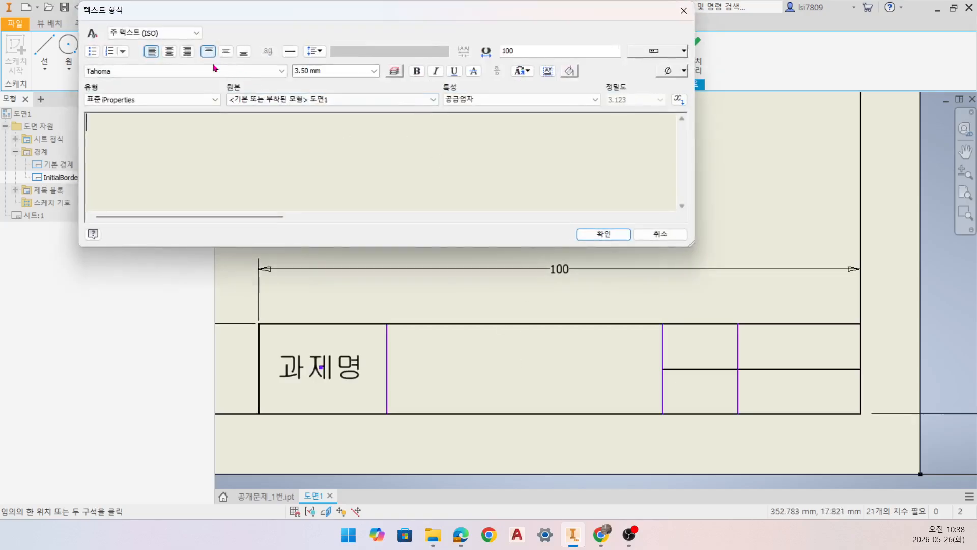
pyautogui.click(170, 51)
pyautogui.click(226, 51)
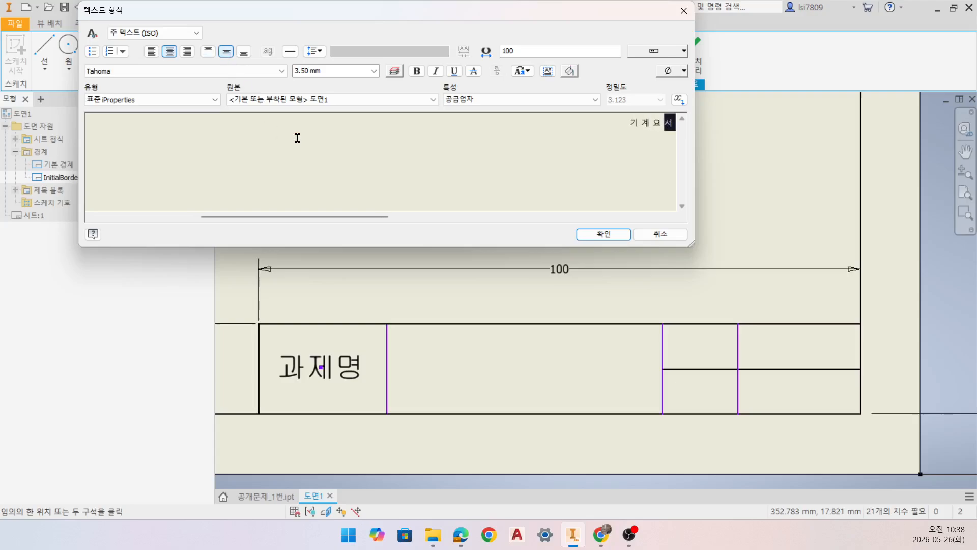
pyautogui.write('기계요소설계작업')
pyautogui.click(610, 235)
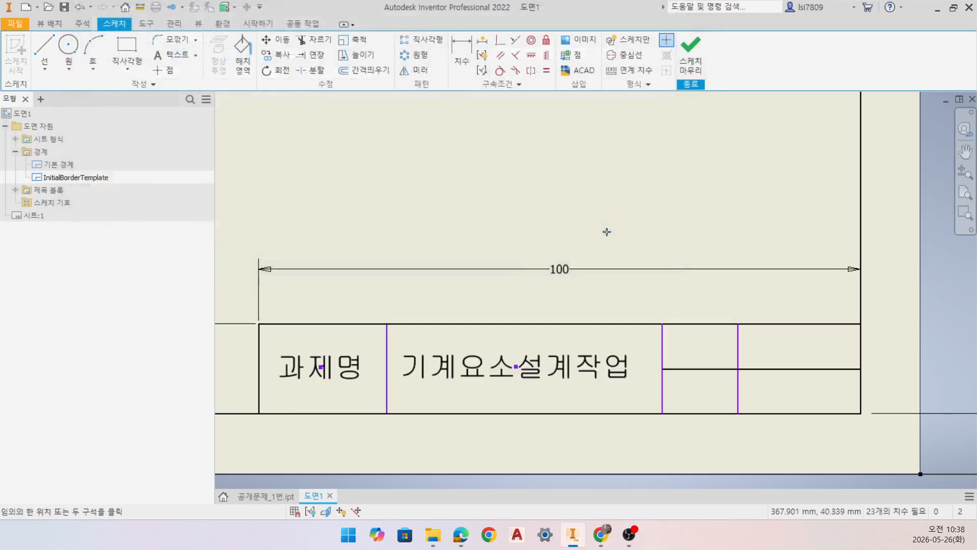
# - Add the text 척도 to the upper small cell after 기계요소설계작업, centred horizontally and vertically
pyautogui.click(445, 250)
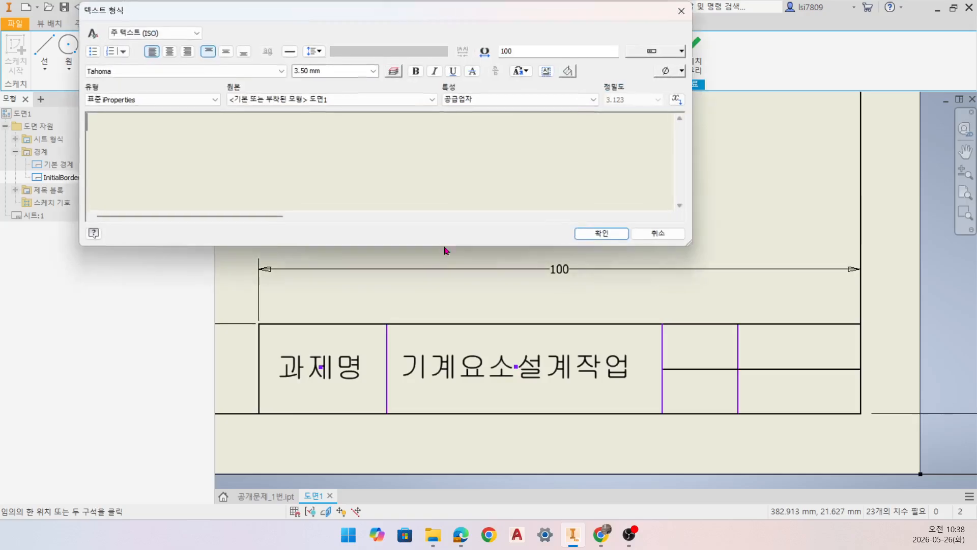
pyautogui.click(170, 51)
pyautogui.click(226, 51)
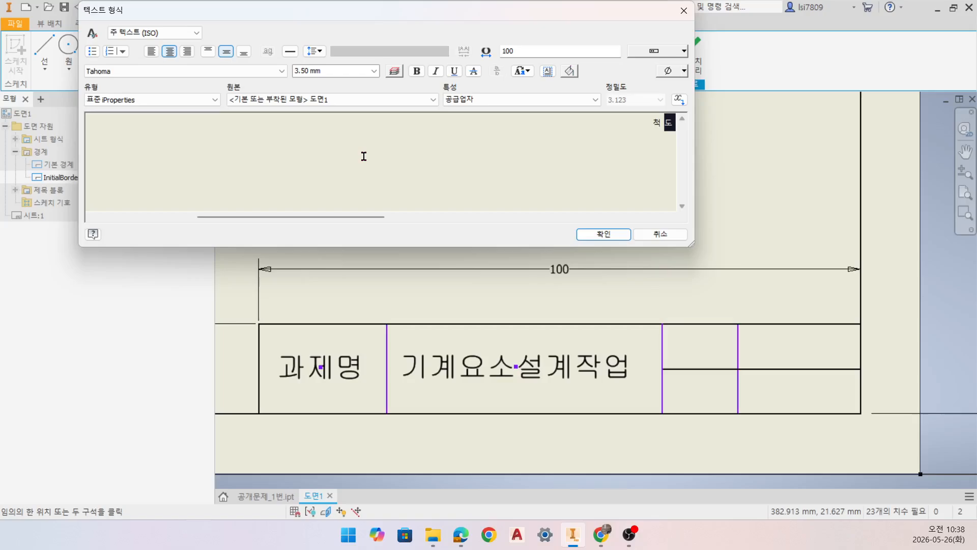
pyautogui.click(628, 235)
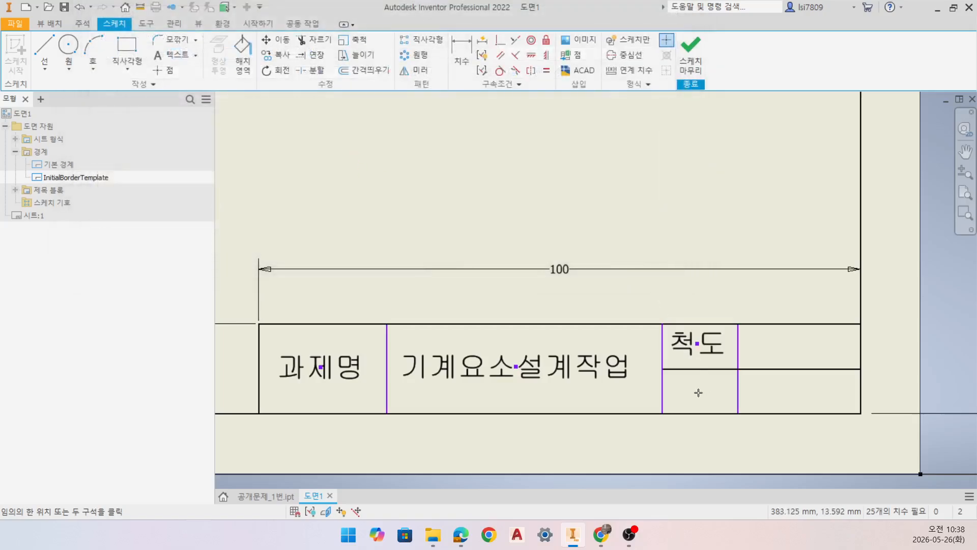
# - Add the text 각법 to the cell directly below 척도, centred horizontally and vertically
pyautogui.click(797, 393)
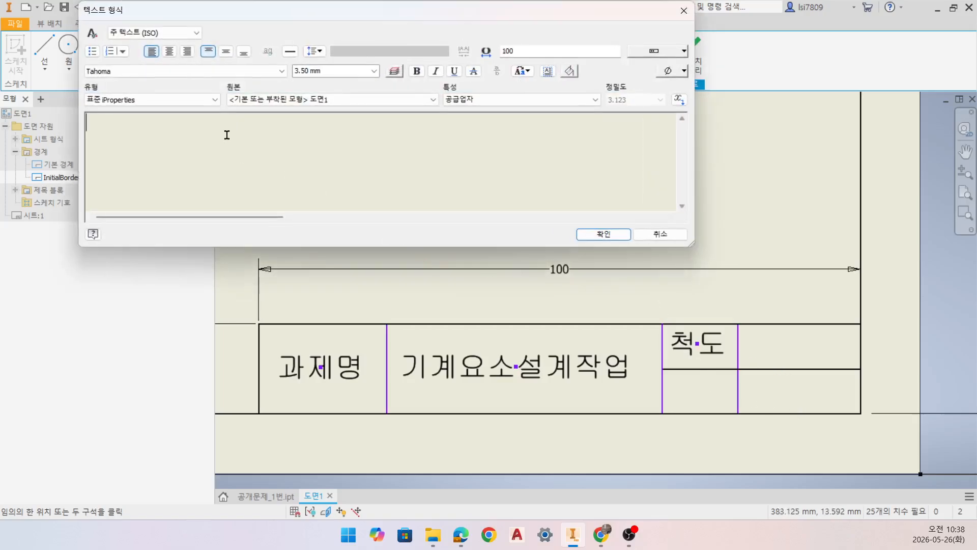
pyautogui.click(168, 53)
pyautogui.click(226, 51)
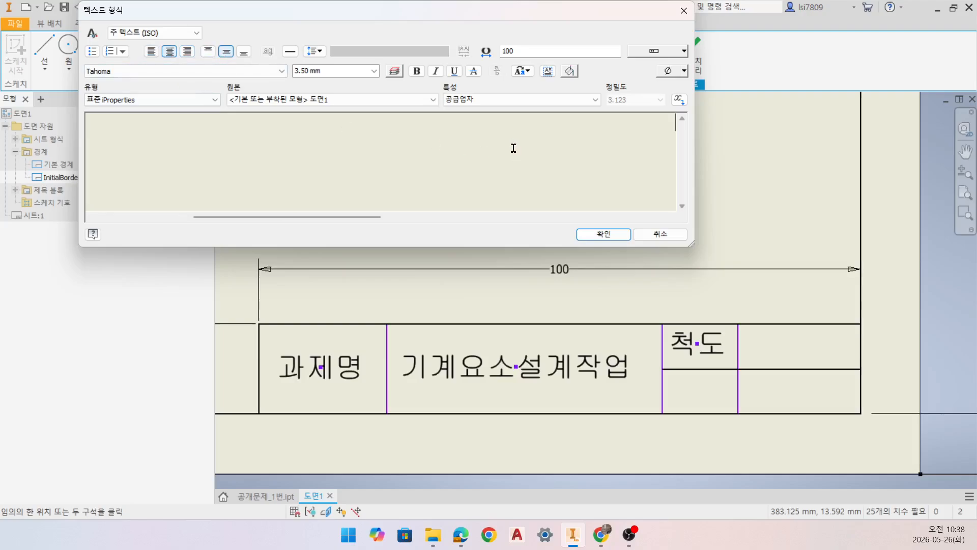
pyautogui.write('각법')
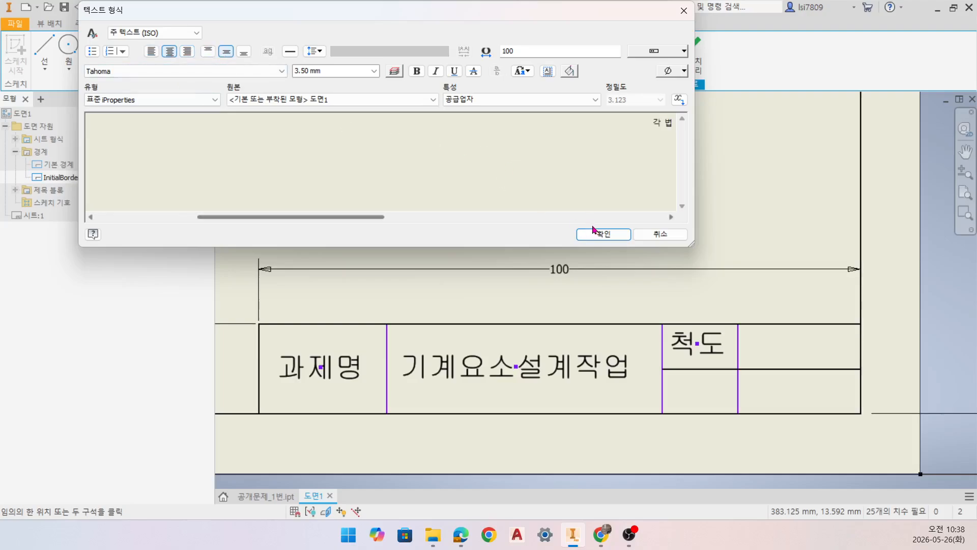
pyautogui.click(603, 237)
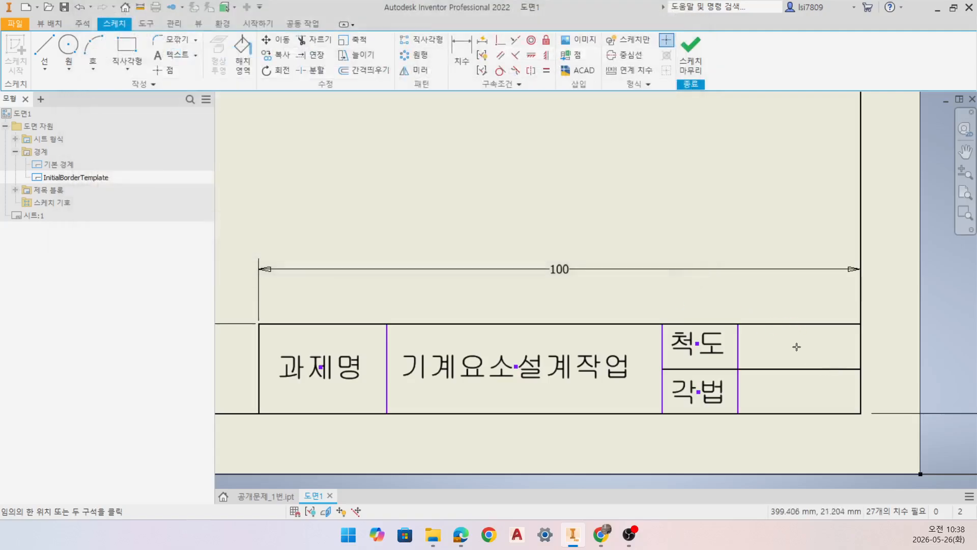
# - Add the text 1:1 to the cell beside 척도, centred horizontally and vertically
pyautogui.click(573, 258)
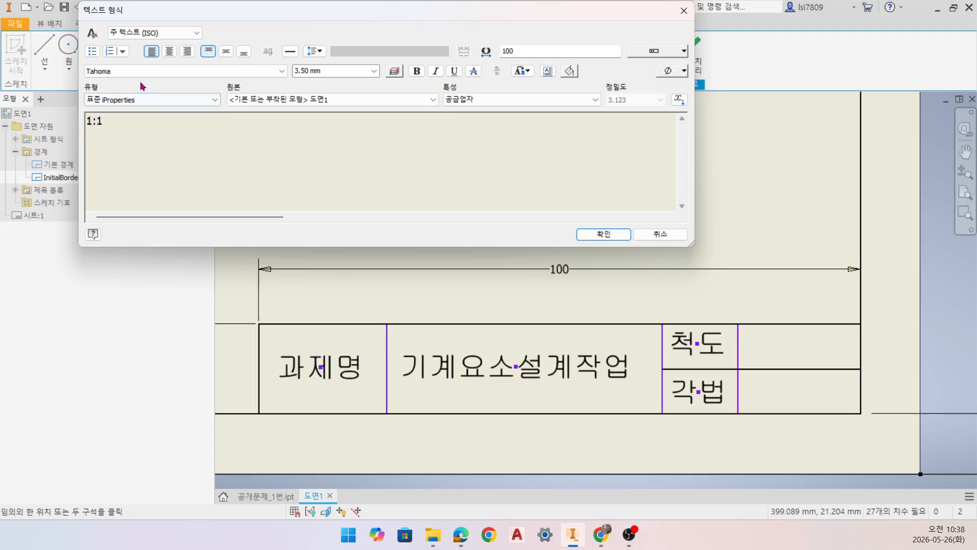
pyautogui.click(170, 52)
pyautogui.click(226, 53)
pyautogui.click(608, 237)
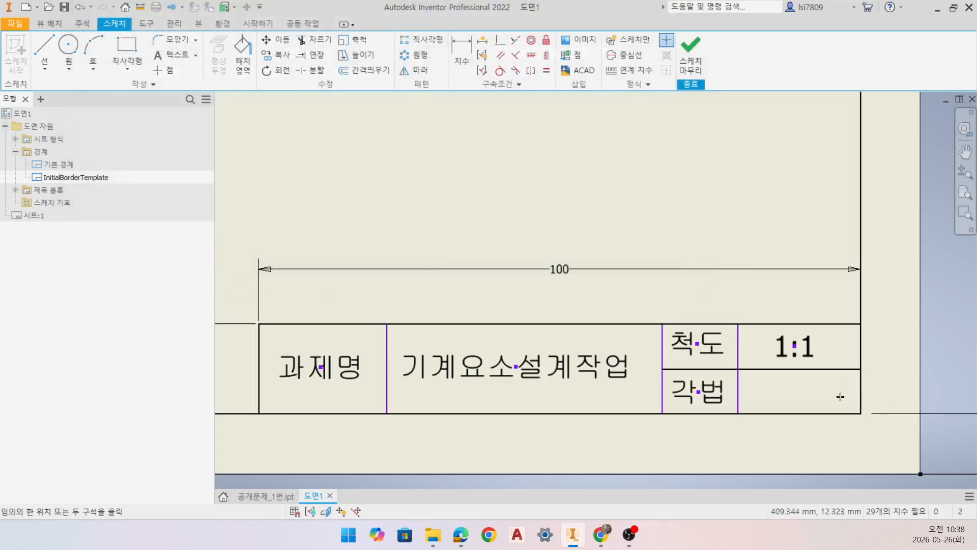
# - Add the text 3각법 to the empty cell directly below 1:1, centred horizontally and vertically
pyautogui.click(416, 163)
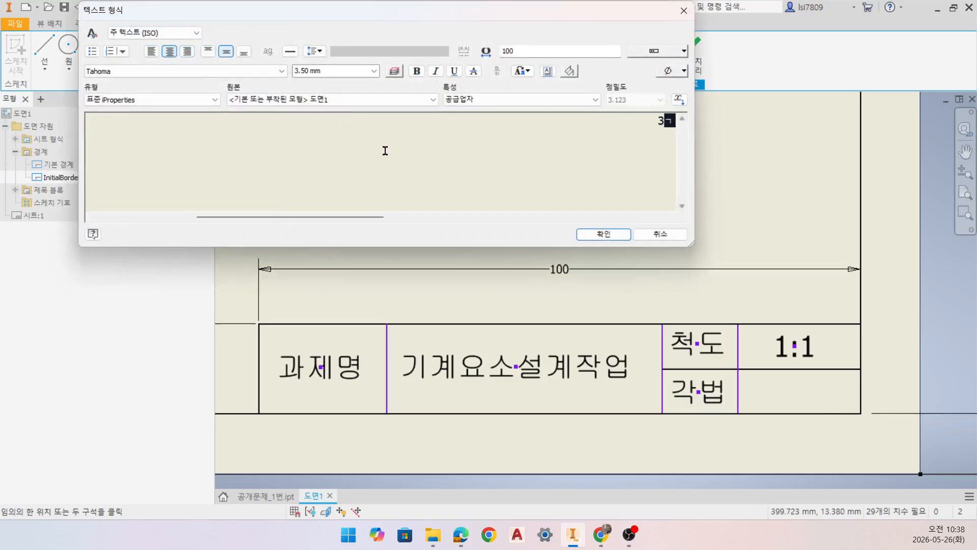
pyautogui.click(607, 237)
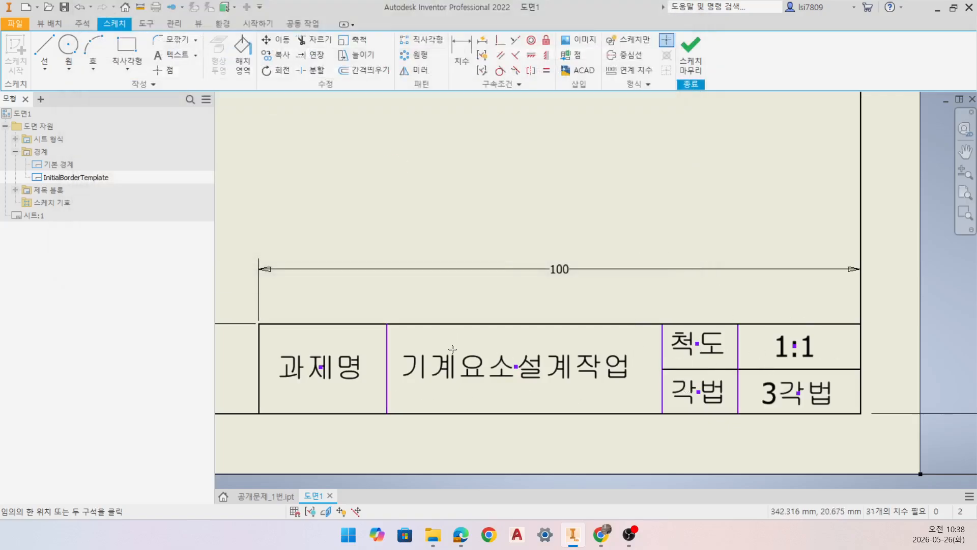
# - Draw a 60 × 30 mm rectangle inside the border, starting from the border's upper-left corner
pyautogui.scroll(-5, 454, 351)
pyautogui.moveTo(386, 287); pyautogui.dragTo(718, 418, button='middle')
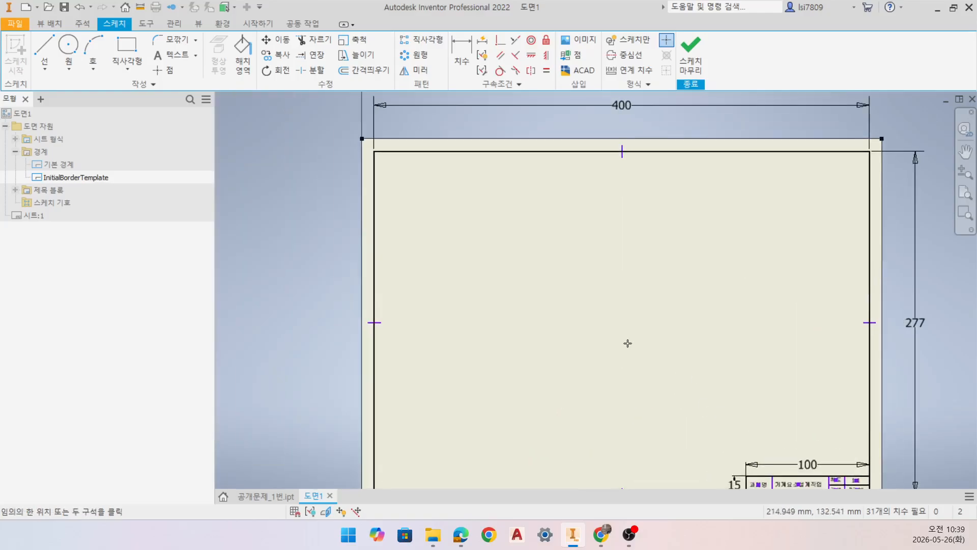
pyautogui.scroll(3, 418, 160)
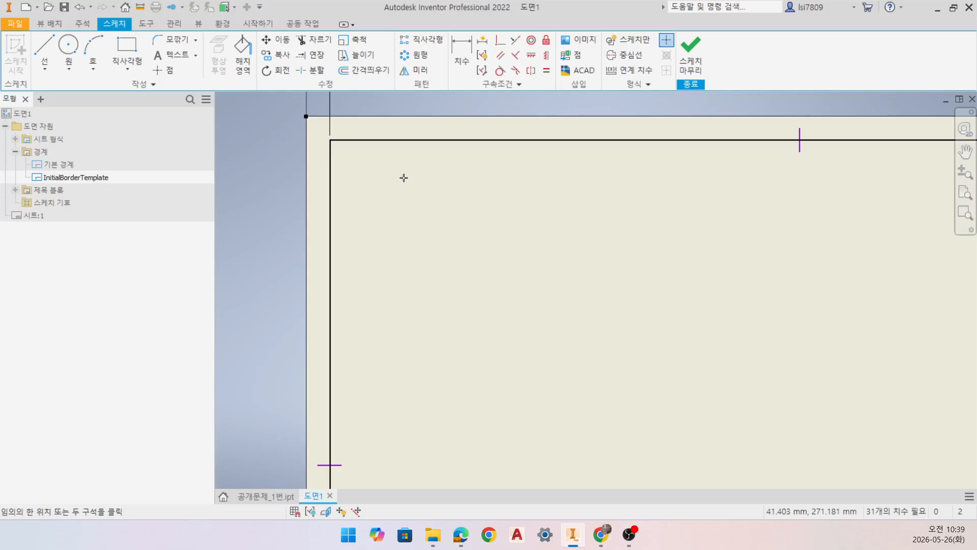
pyautogui.click(126, 48)
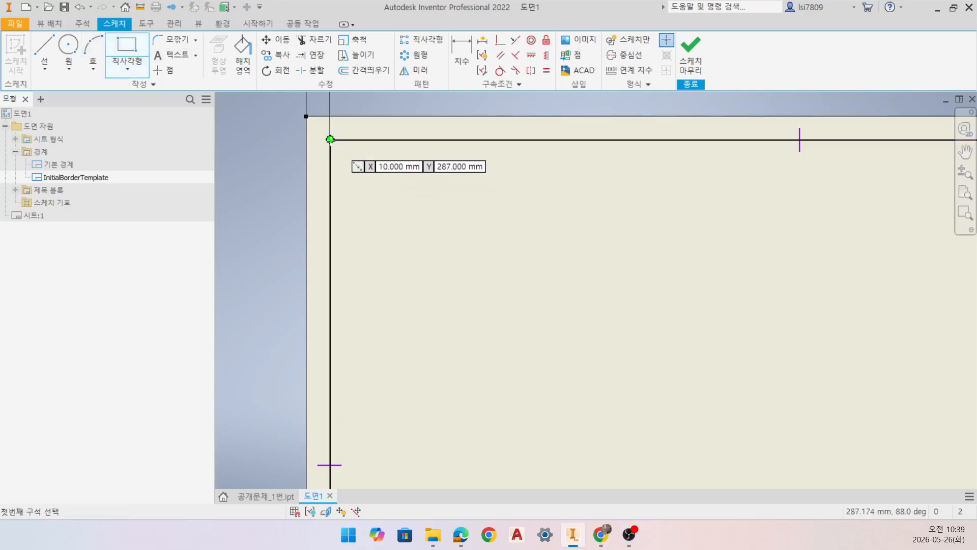
pyautogui.click(330, 139)
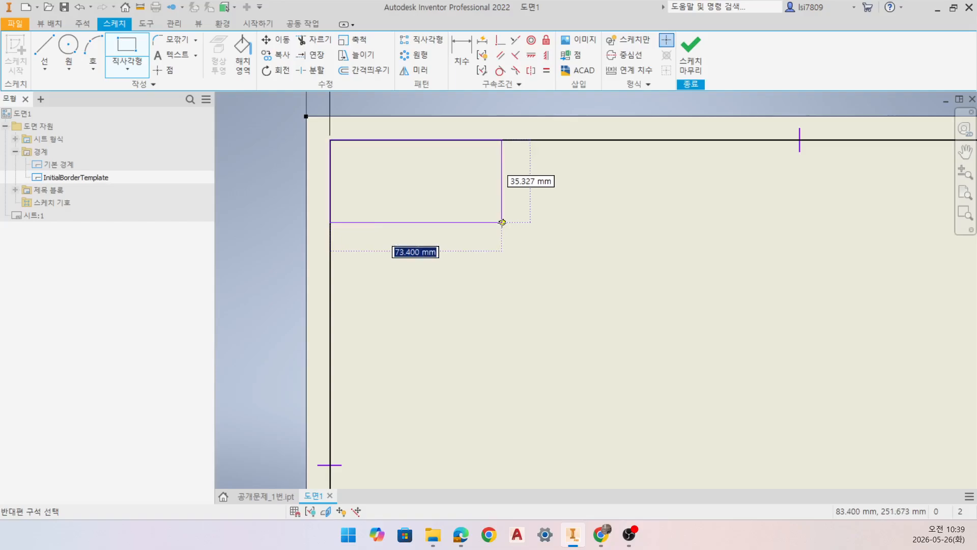
pyautogui.write('60')
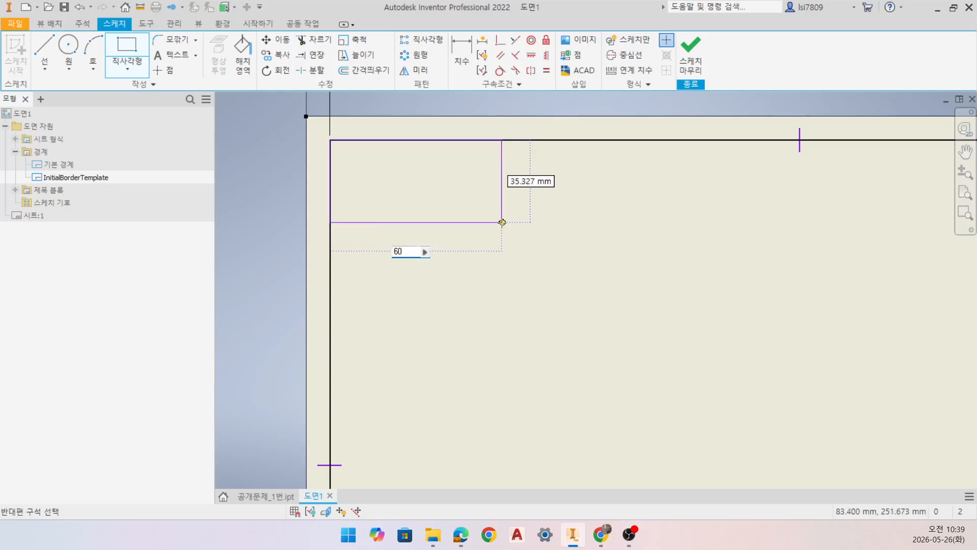
pyautogui.press('Tab')
pyautogui.write('30')
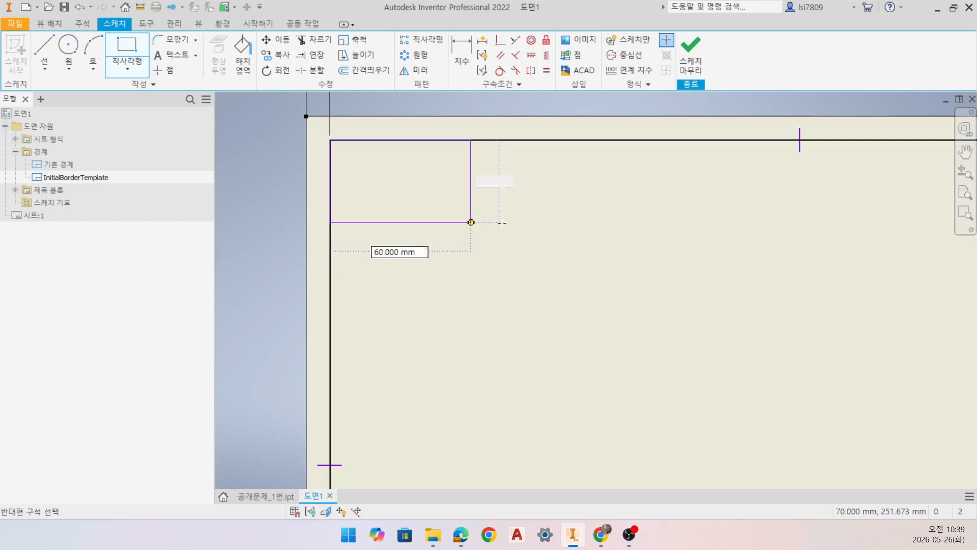
pyautogui.press('Return')
# - Draw two horizontal lines across the 60 × 30 mm rectangle, about 10 mm from its upper and lower edges
pyautogui.scroll(-2, 374, 170)
pyautogui.scroll(5, 374, 171)
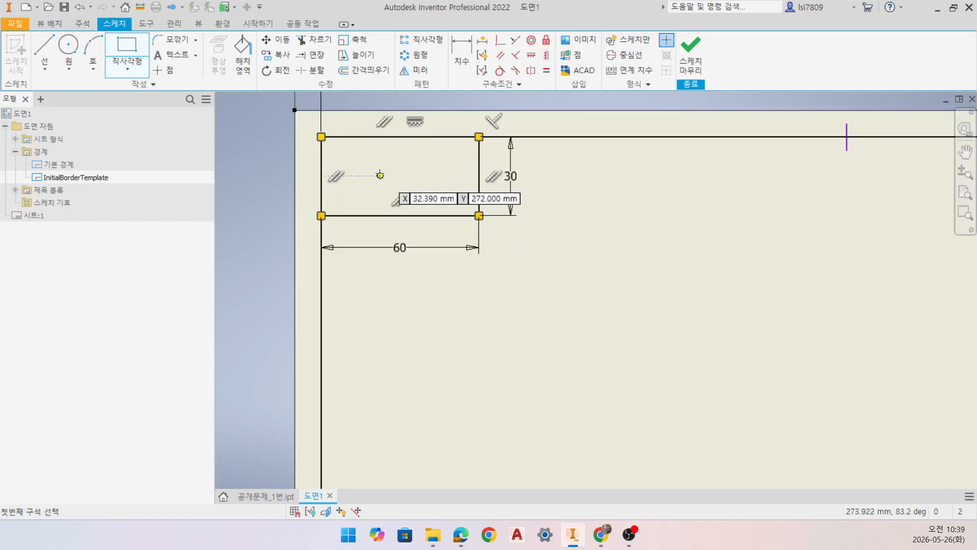
pyautogui.moveTo(384, 166); pyautogui.dragTo(428, 200, button='middle')
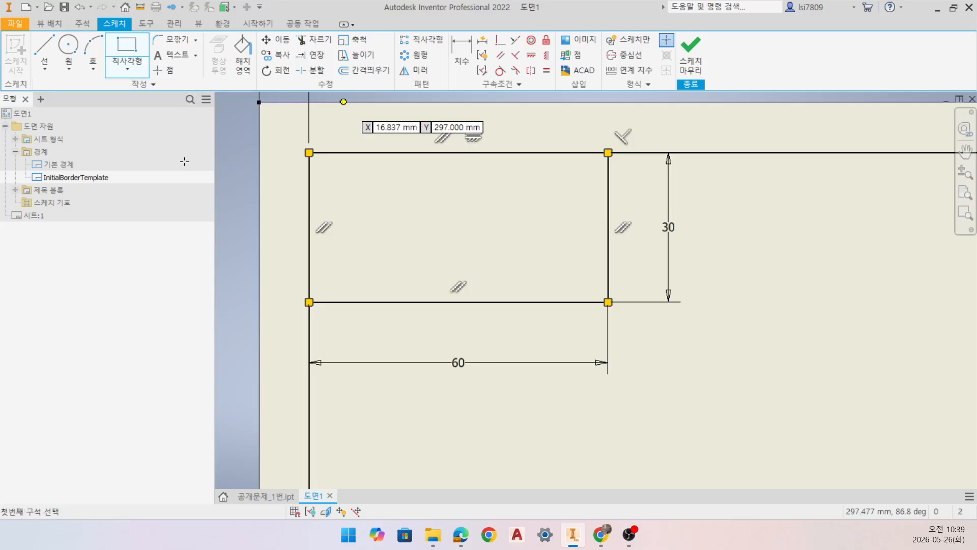
pyautogui.click(44, 49)
pyautogui.click(308, 203)
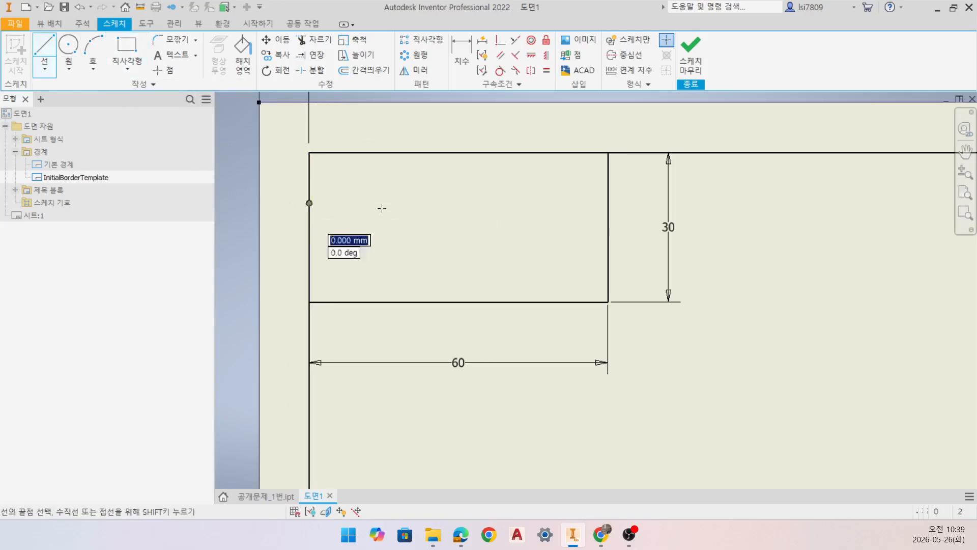
pyautogui.click(609, 204)
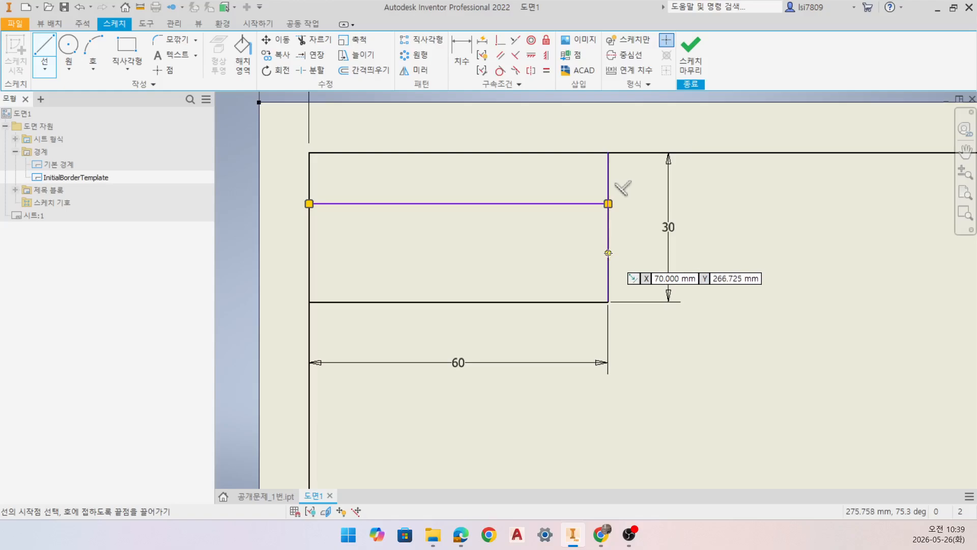
pyautogui.click(609, 253)
pyautogui.click(309, 253)
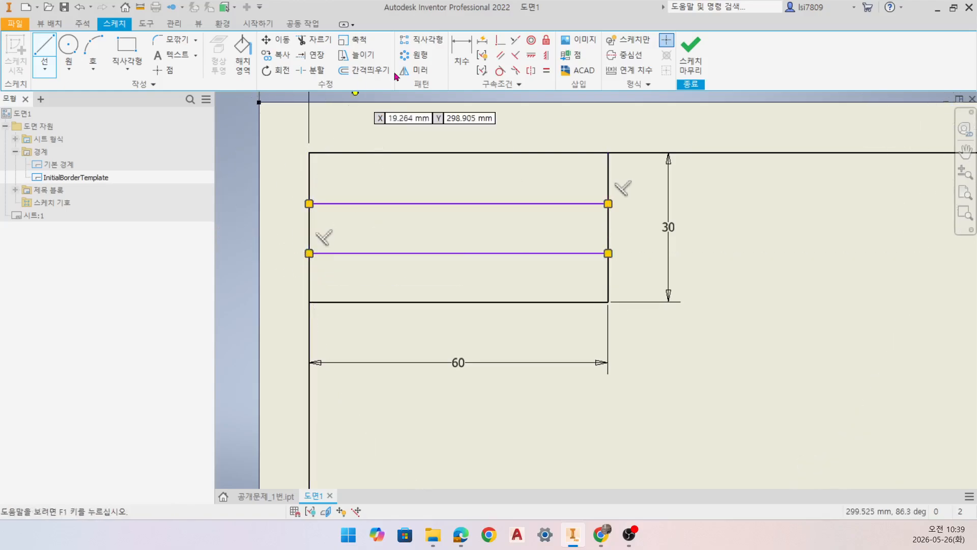
# - Dimension the upper and lower rows of the 60 × 30 mm rectangle to 10 mm high each
pyautogui.click(461, 57)
pyautogui.click(587, 204)
pyautogui.click(591, 153)
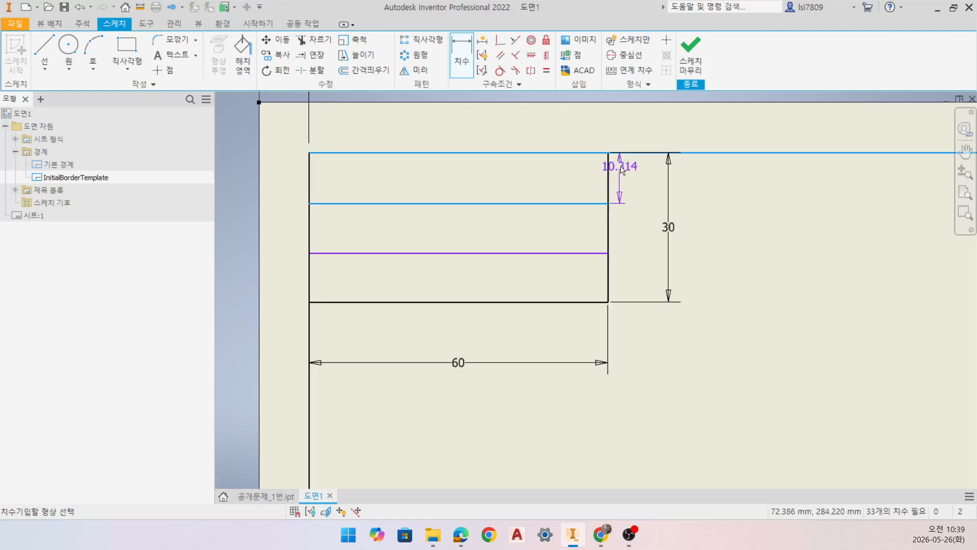
pyautogui.click(624, 171)
pyautogui.write('10')
pyautogui.press('Return')
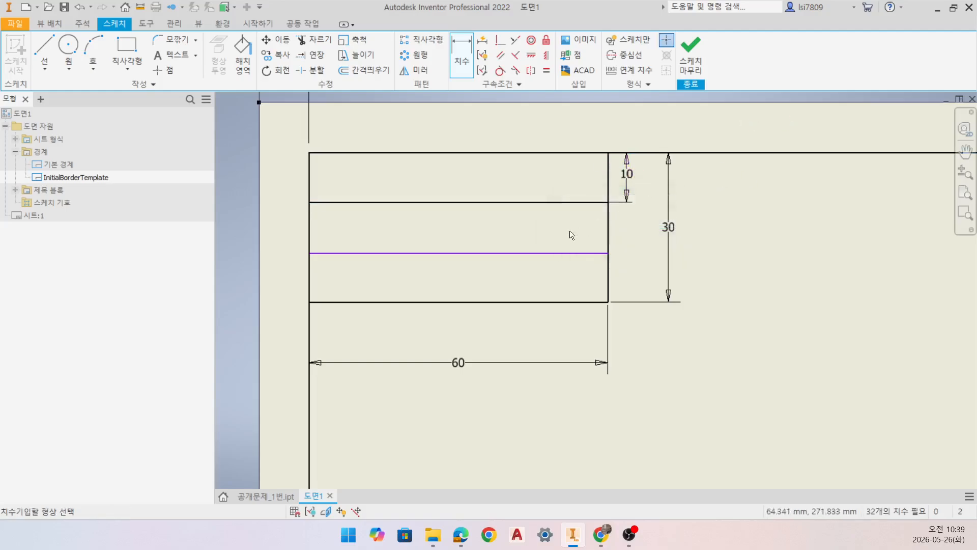
pyautogui.click(572, 253)
pyautogui.click(570, 302)
pyautogui.click(638, 289)
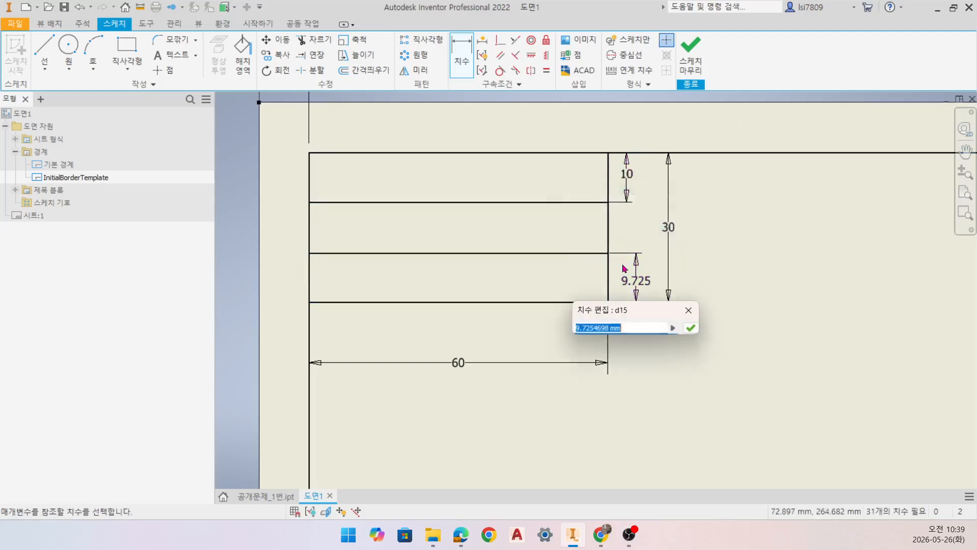
pyautogui.write('10')
pyautogui.press('Return')
# - Draw a vertical line through the two lower rows, about one third of the rectangle's width from its left edge
pyautogui.press('l')
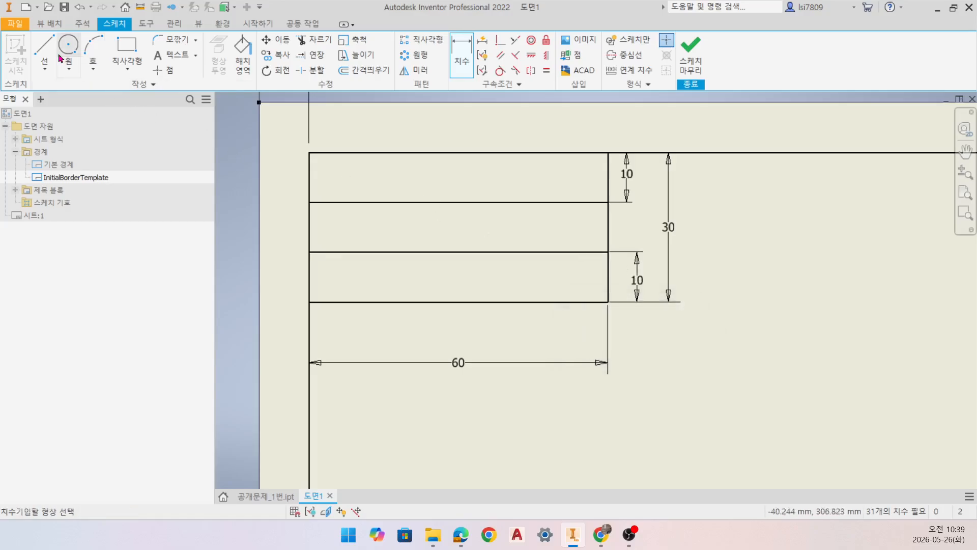
pyautogui.click(415, 202)
pyautogui.doubleClick(415, 302)
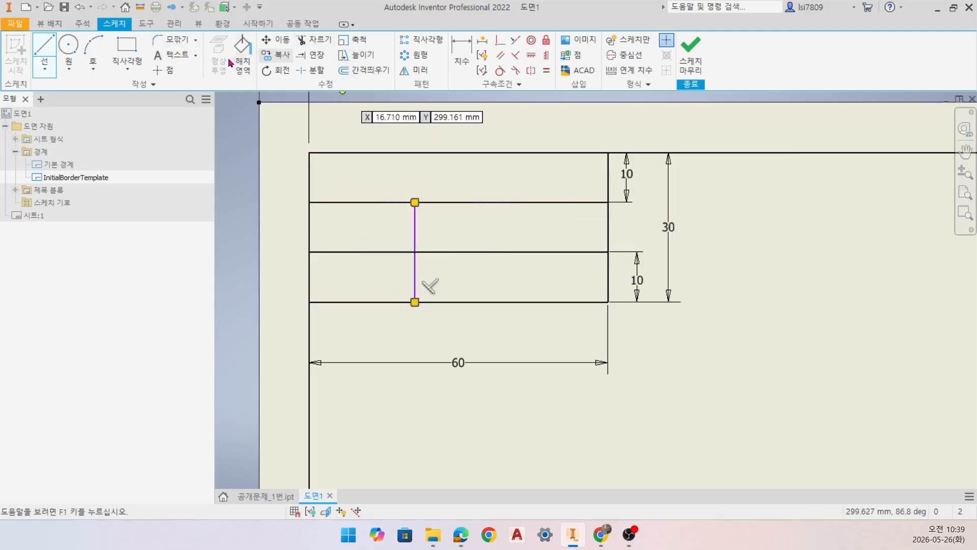
# - Add the text 자동화설비기능사 to the undivided first row, centred horizontally and vertically
pyautogui.press('d')
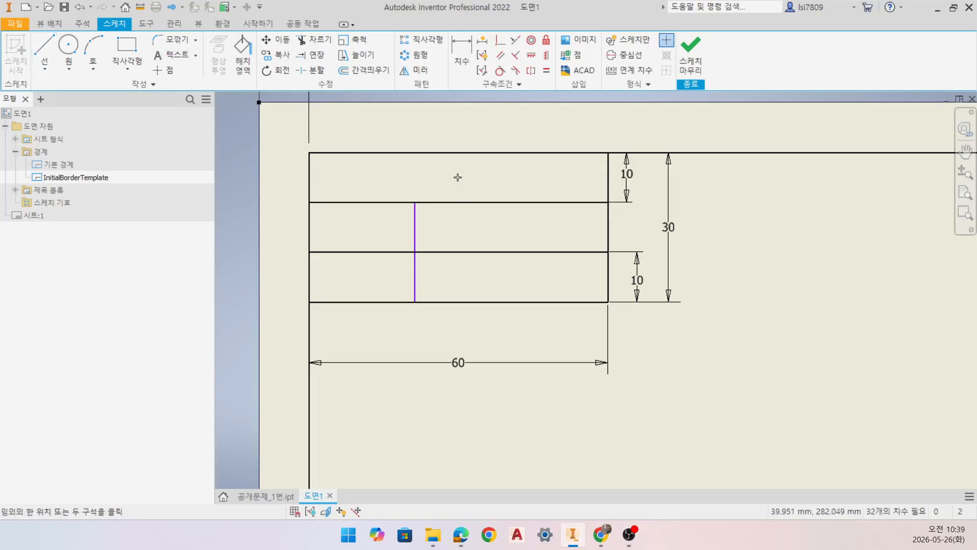
pyautogui.click(457, 177)
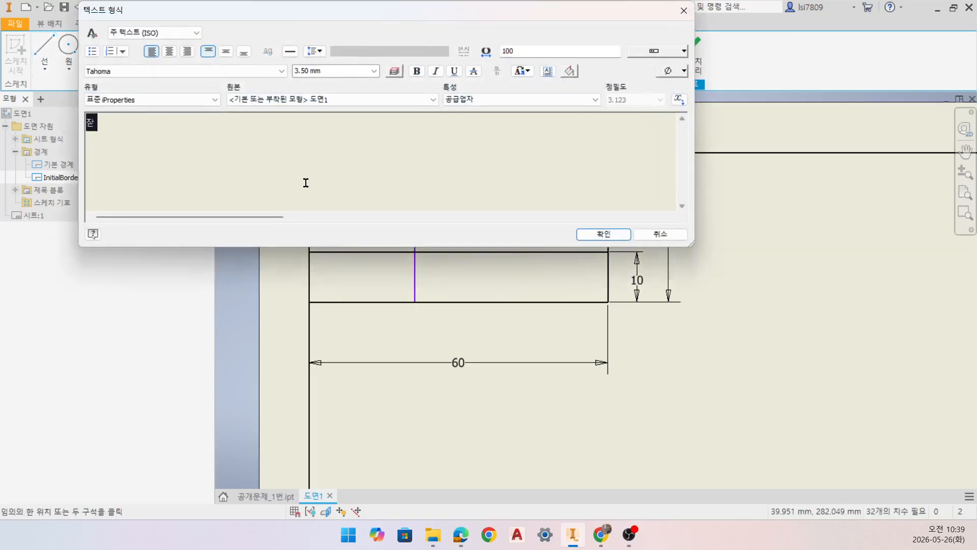
pyautogui.write('자동화설비기능사')
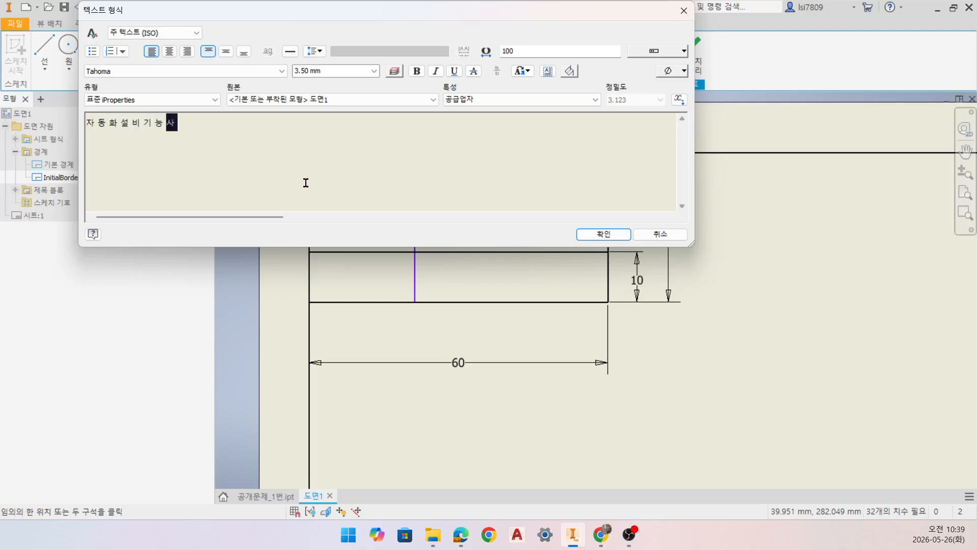
pyautogui.click(170, 51)
pyautogui.click(226, 51)
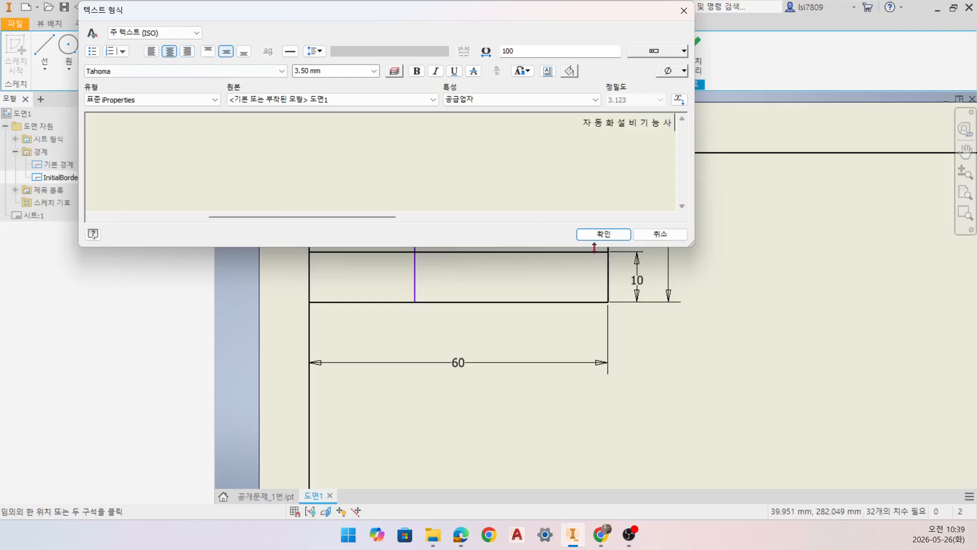
pyautogui.click(601, 234)
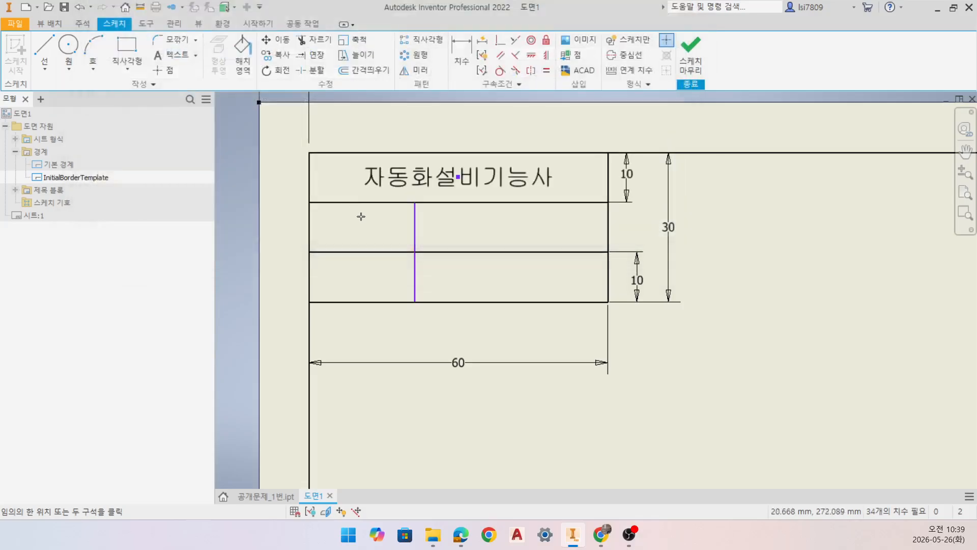
# - Add the text 비번호 to the narrow cell of the middle row, centred horizontally and vertically
pyautogui.click(361, 216)
pyautogui.write('비 번 호')
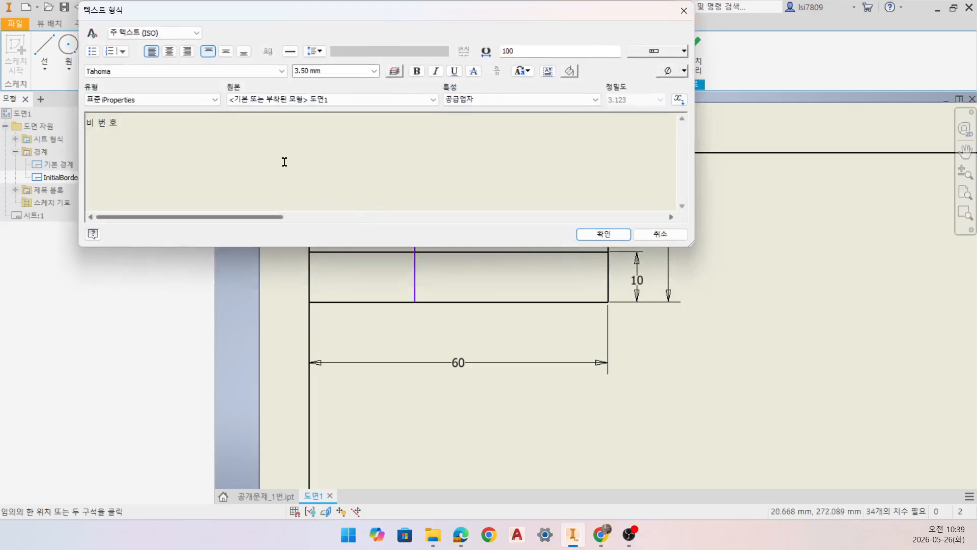
pyautogui.click(172, 51)
pyautogui.click(226, 52)
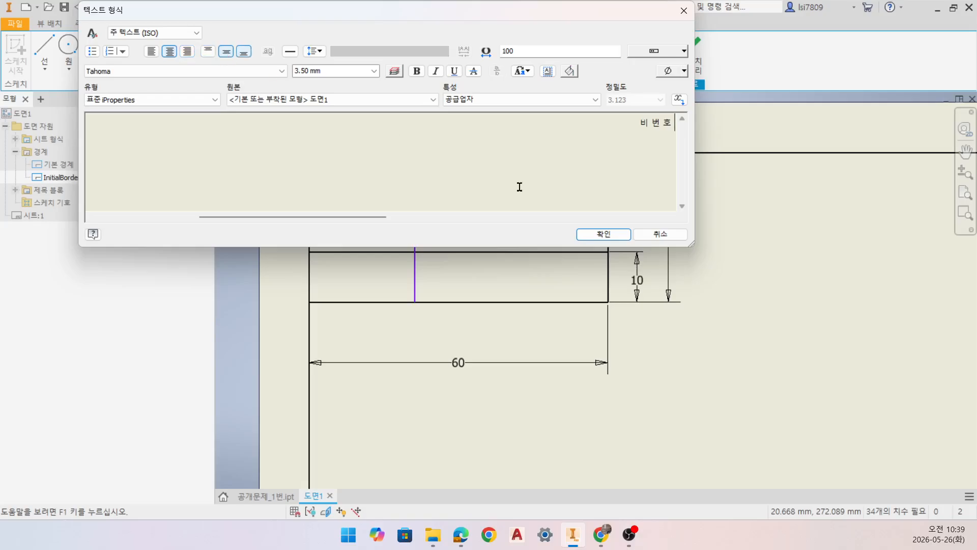
pyautogui.click(600, 234)
# - Add the text 감독확인 to the cell directly below 비번호, centred horizontally and vertically
pyautogui.click(361, 276)
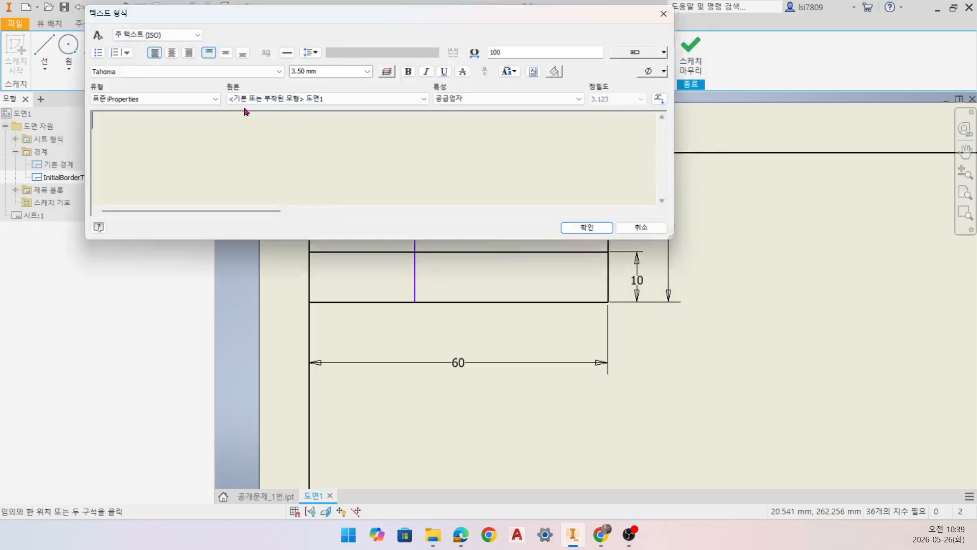
pyautogui.click(170, 51)
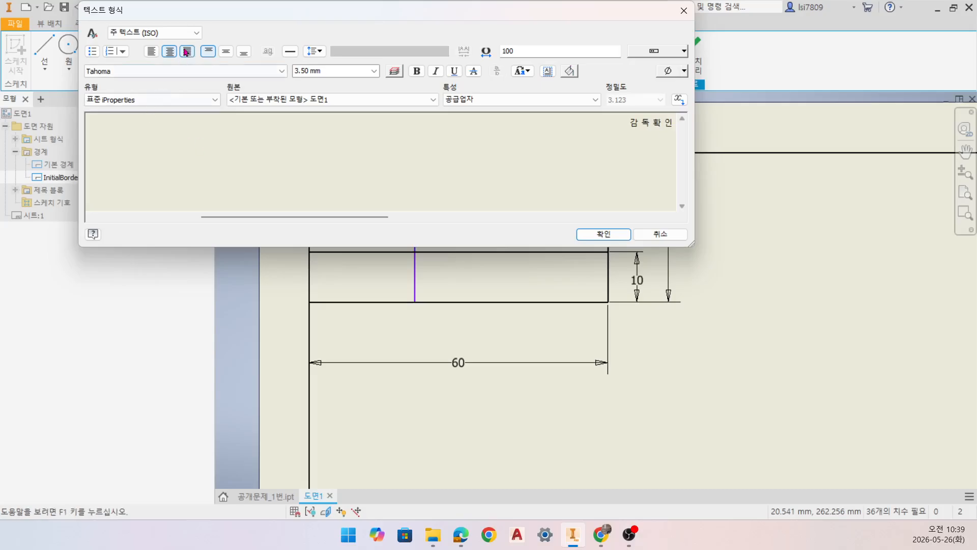
pyautogui.click(230, 53)
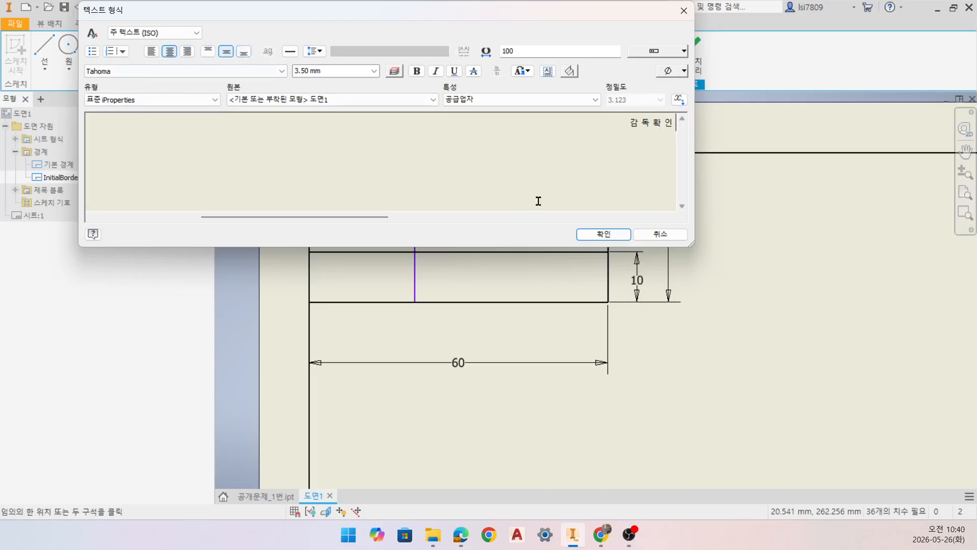
pyautogui.click(608, 234)
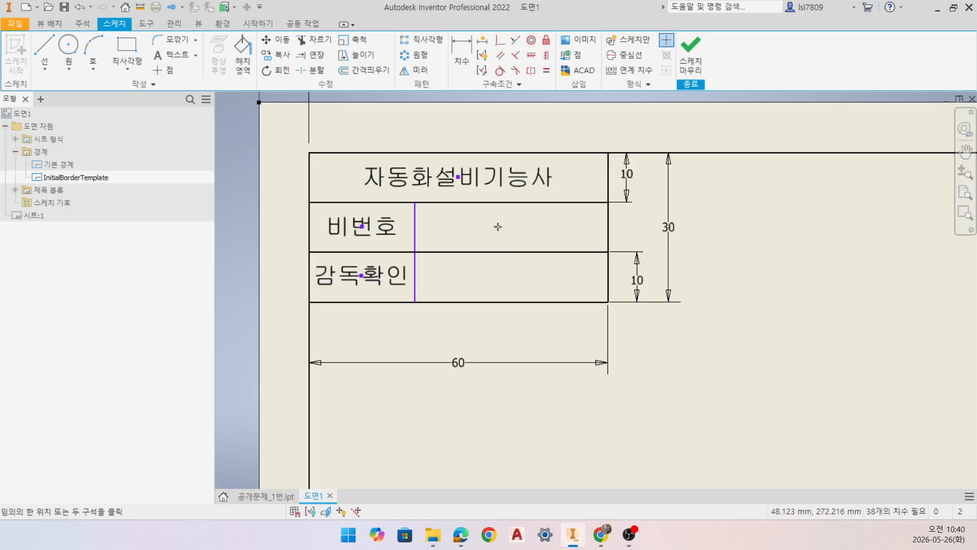
# - Add the text A001 to the wide cell beside 비번호, centred horizontally and vertically
pyautogui.click(485, 241)
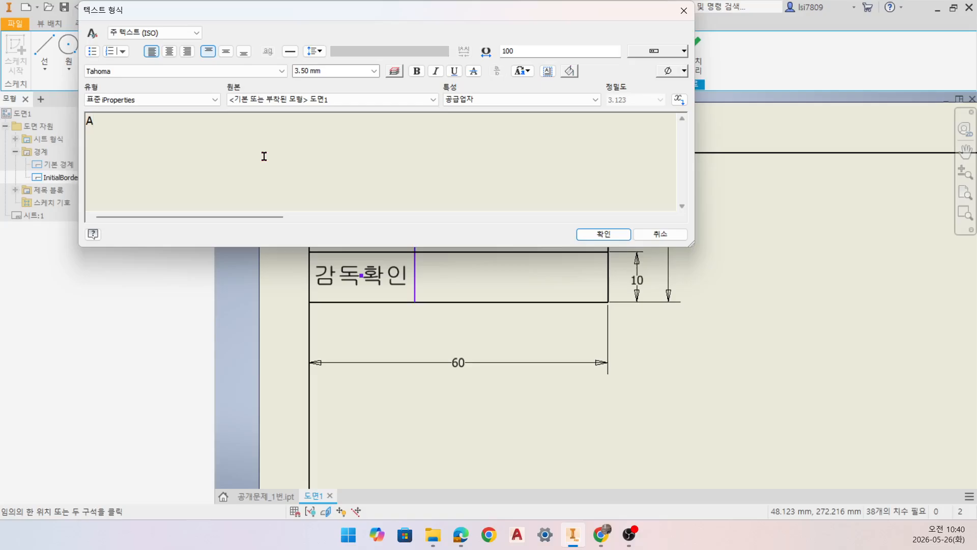
pyautogui.click(170, 52)
pyautogui.click(225, 52)
pyautogui.click(604, 235)
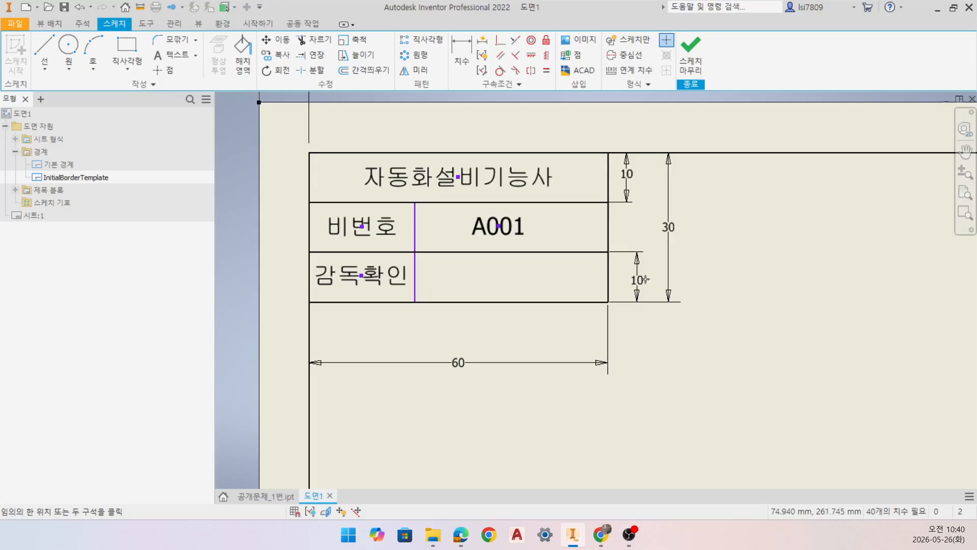
# - Finish the border sketch and save the border under the name 표제란
pyautogui.scroll(-3, 585, 355)
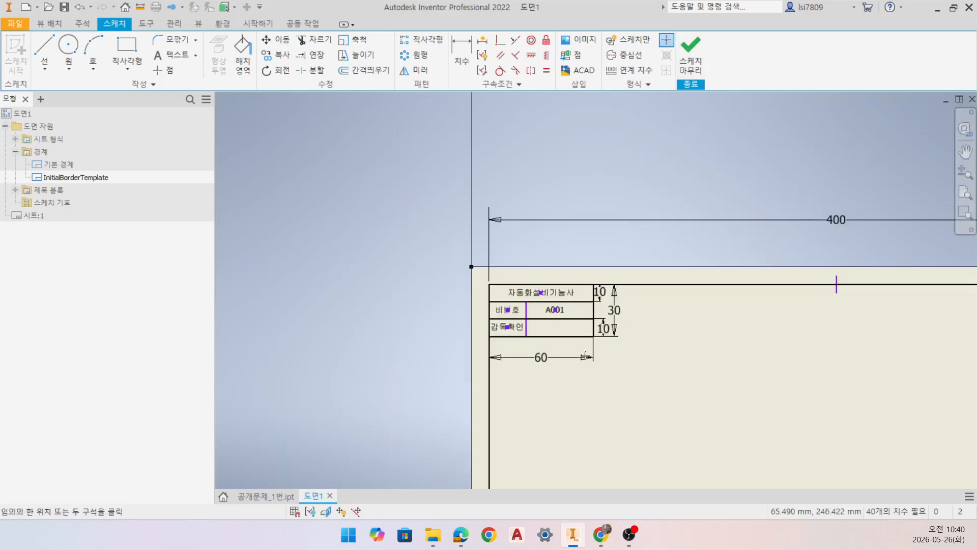
pyautogui.moveTo(662, 369); pyautogui.dragTo(383, 253, button='middle')
pyautogui.scroll(-3, 428, 299)
pyautogui.moveTo(484, 325); pyautogui.dragTo(512, 235, button='middle')
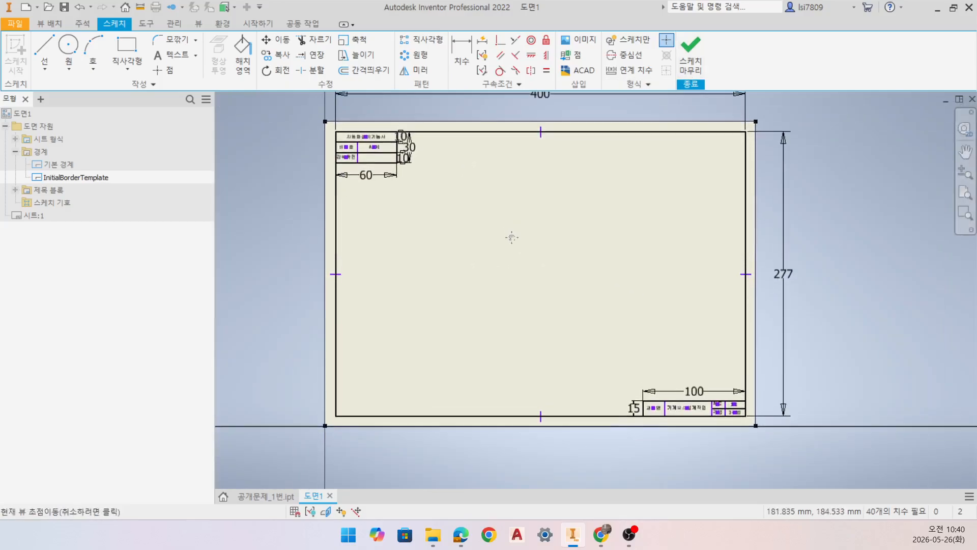
pyautogui.click(692, 69)
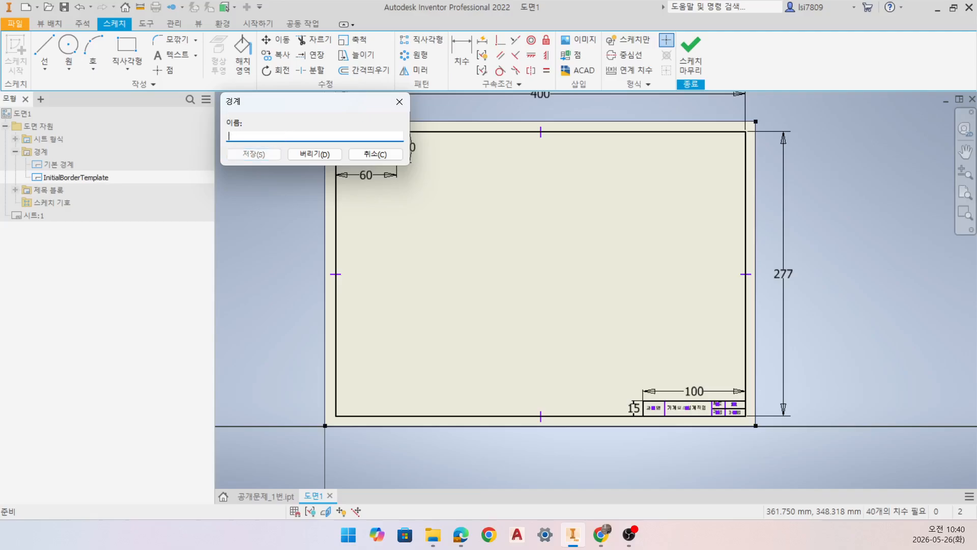
pyautogui.write('표제란')
pyautogui.press('Return')
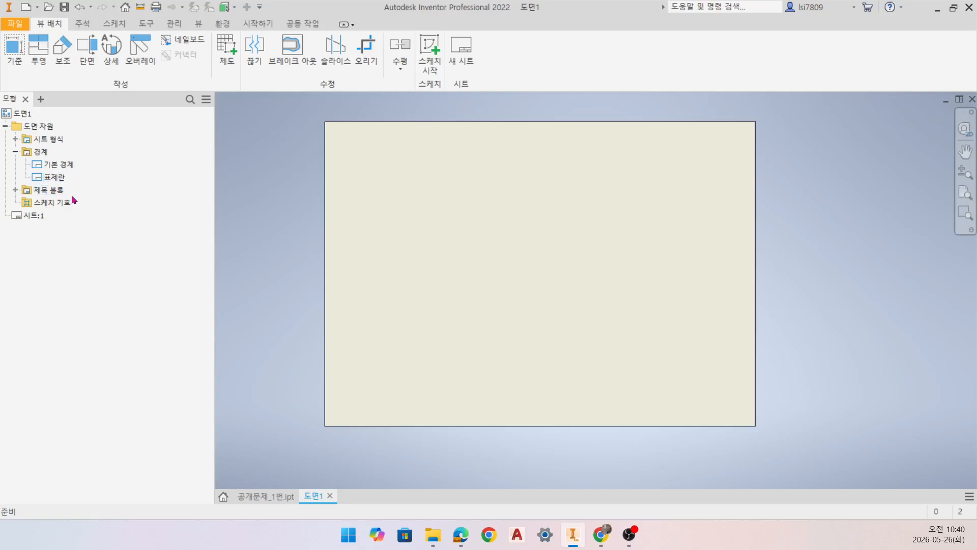
# - Insert the 표제란 border onto sheet 1 and inspect the candidate table
pyautogui.click(58, 178)
pyautogui.doubleClick(58, 178)
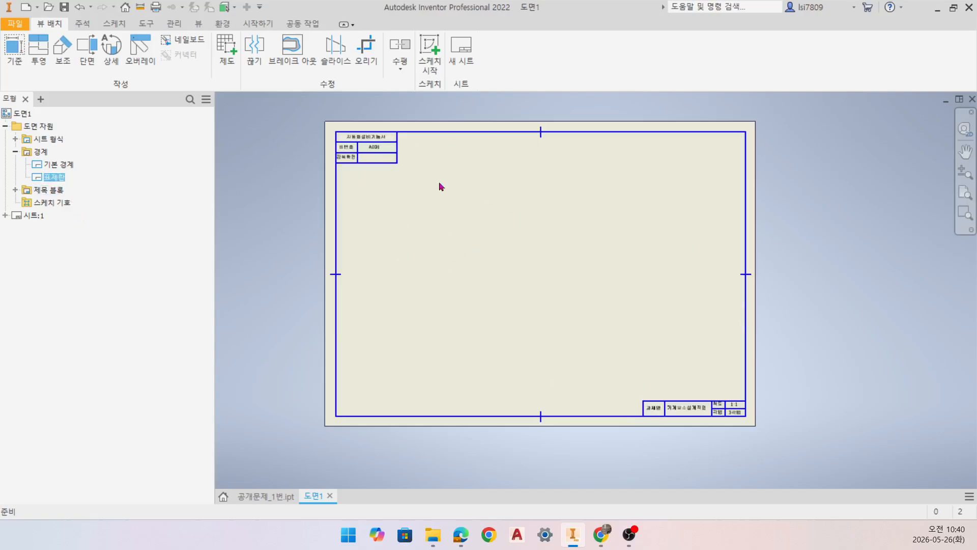
pyautogui.scroll(-5, 374, 151)
pyautogui.scroll(8, 372, 142)
pyautogui.moveTo(372, 142); pyautogui.dragTo(481, 241, button='middle')
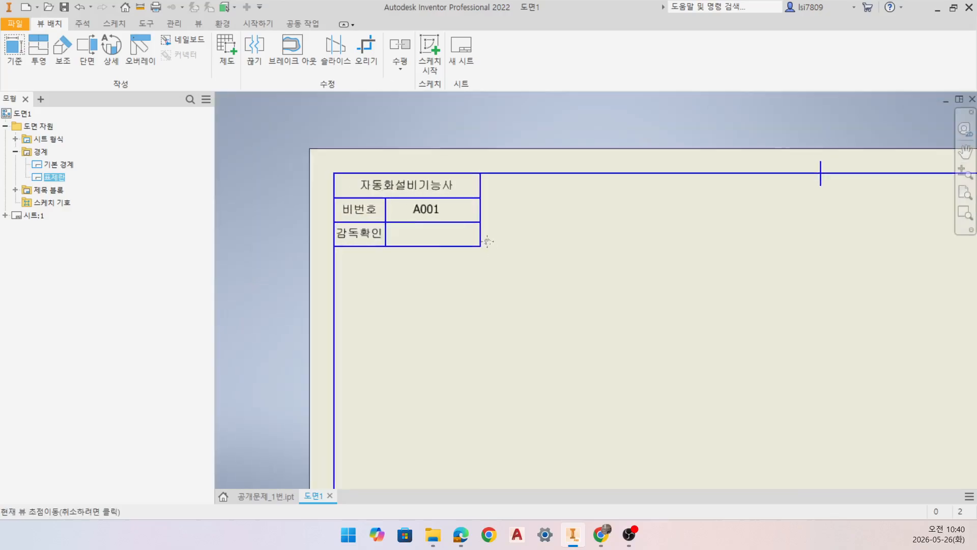
pyautogui.scroll(-3, 492, 332)
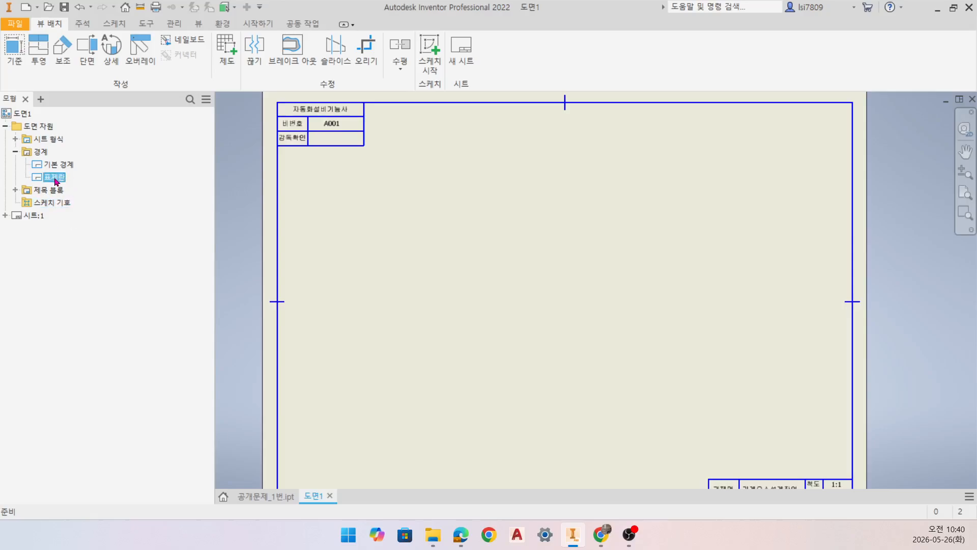
pyautogui.rightClick(55, 179)
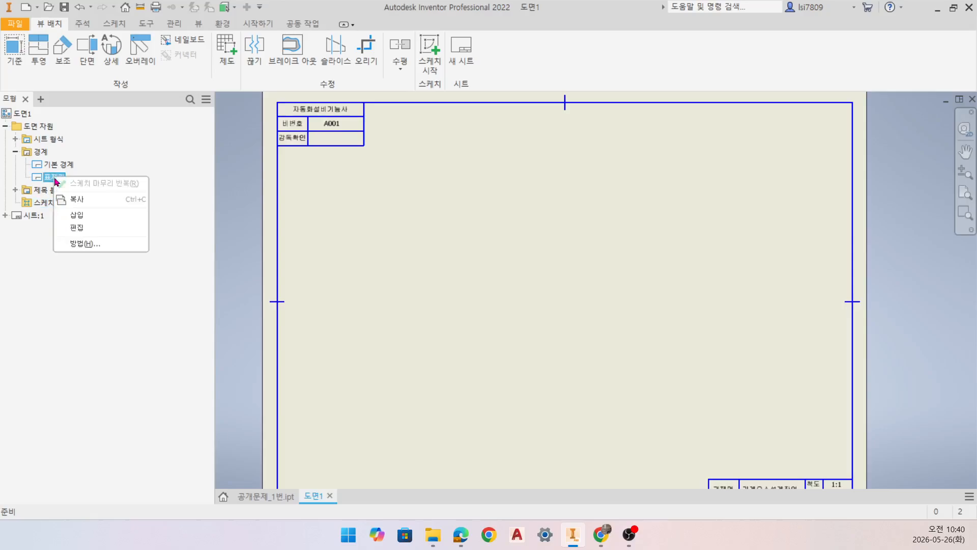
pyautogui.click(98, 222)
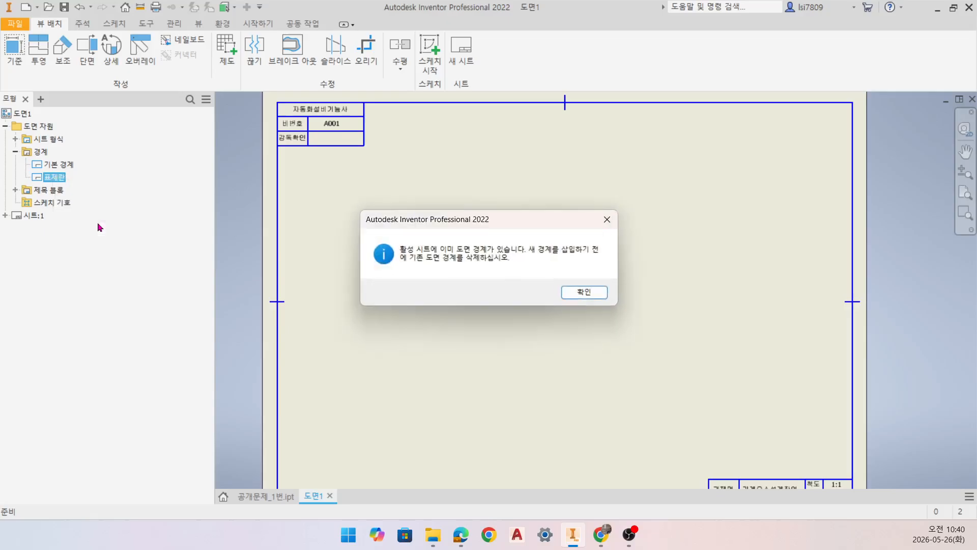
pyautogui.click(586, 296)
# - Open the 표제란 border definition for editing and change the A001 text in the candidate table to A003
pyautogui.rightClick(55, 179)
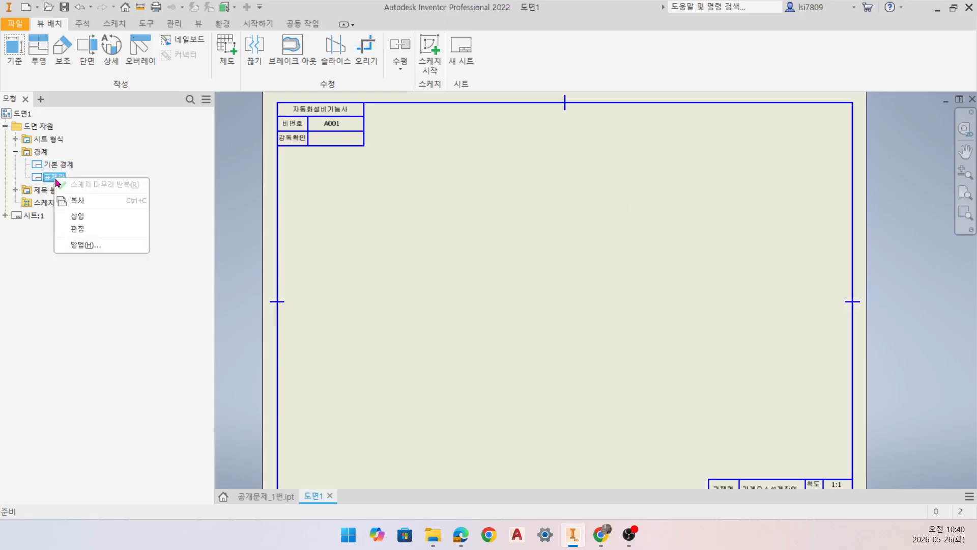
pyautogui.click(69, 231)
pyautogui.scroll(-5, 375, 134)
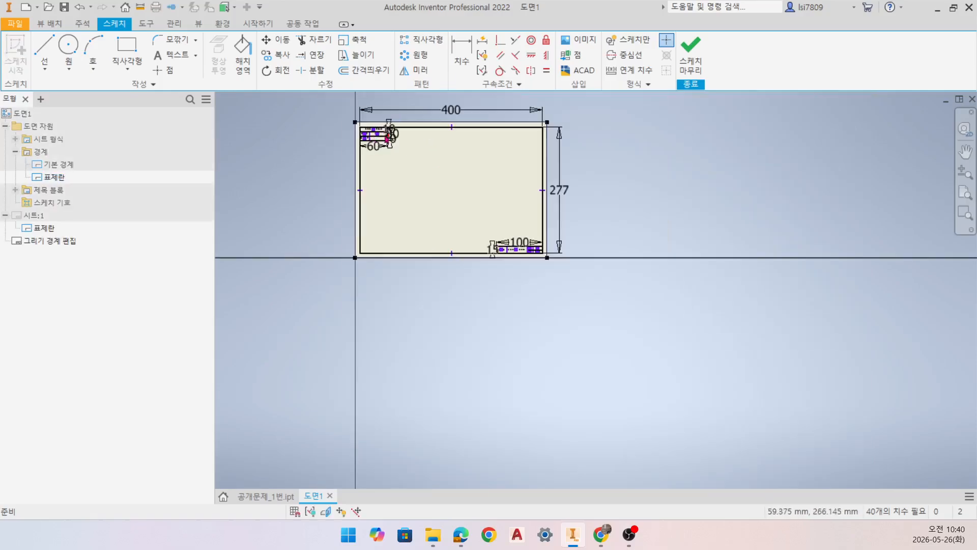
pyautogui.scroll(9, 375, 137)
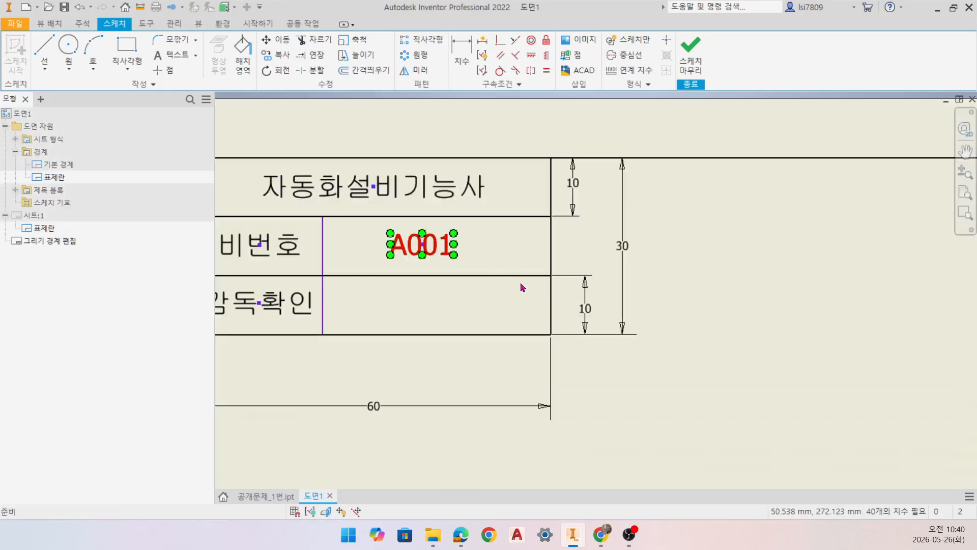
pyautogui.doubleClick(423, 245)
pyautogui.press('BackSpace')
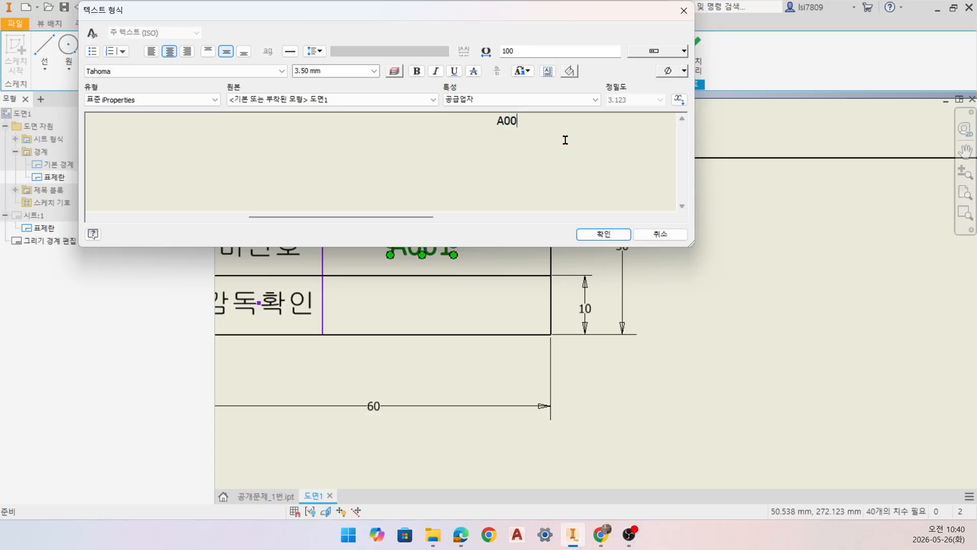
pyautogui.write('3')
pyautogui.click(603, 234)
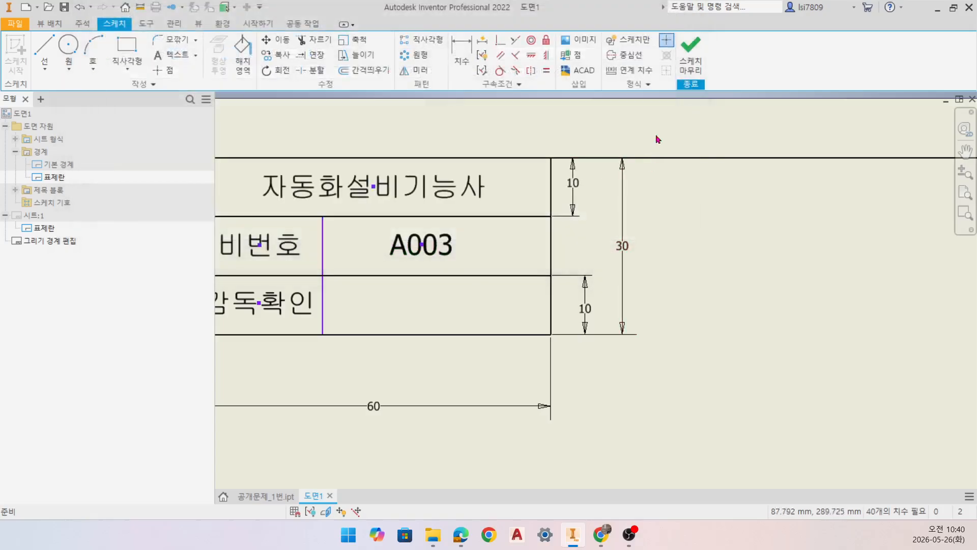
# - Finish the border sketch, save the edits to 표제란 and check the updated border on the sheet
pyautogui.click(691, 54)
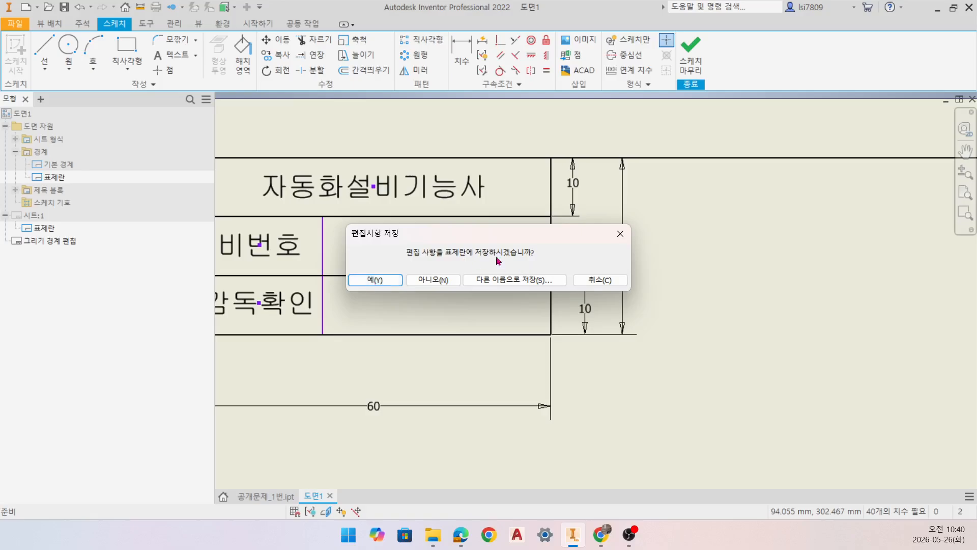
pyautogui.click(374, 280)
pyautogui.scroll(6, 335, 138)
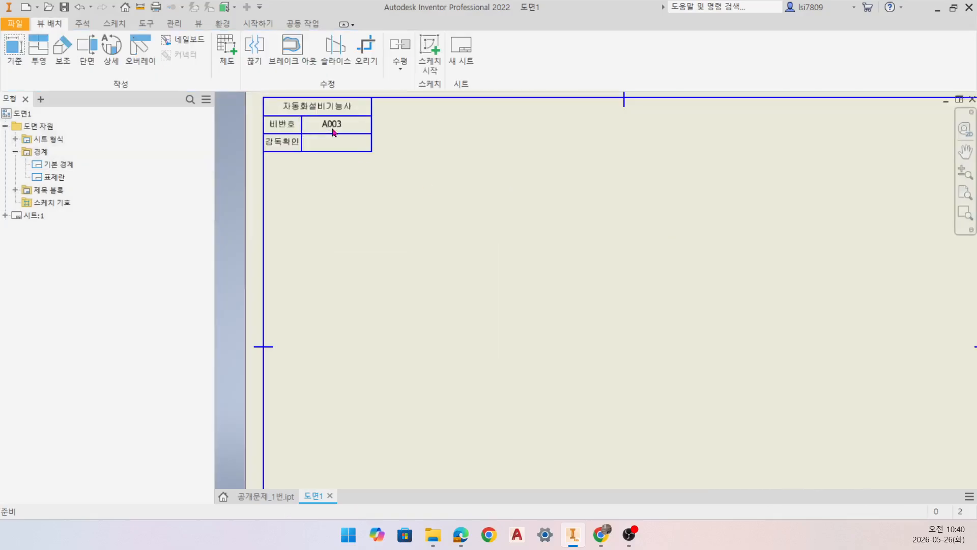
pyautogui.scroll(-6, 409, 254)
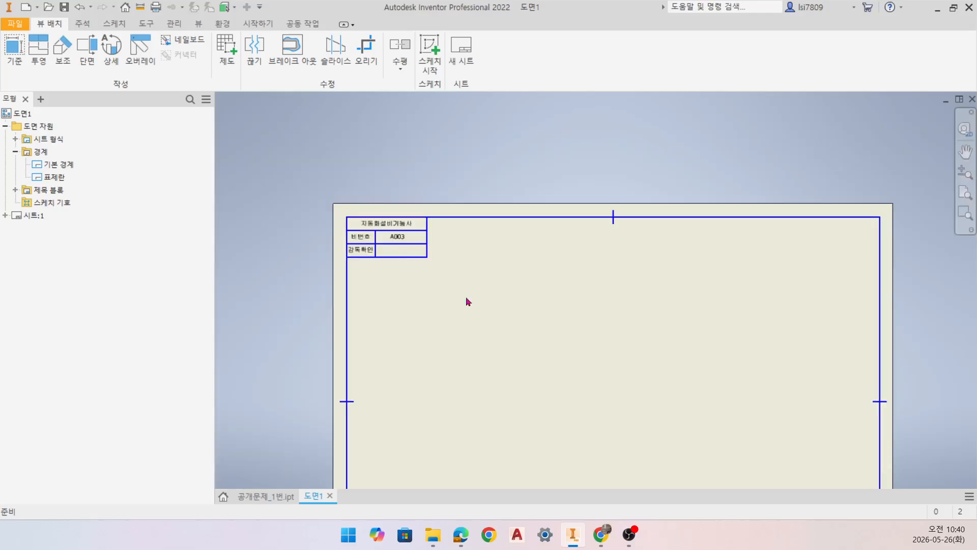
pyautogui.moveTo(559, 322); pyautogui.dragTo(471, 213, button='middle')
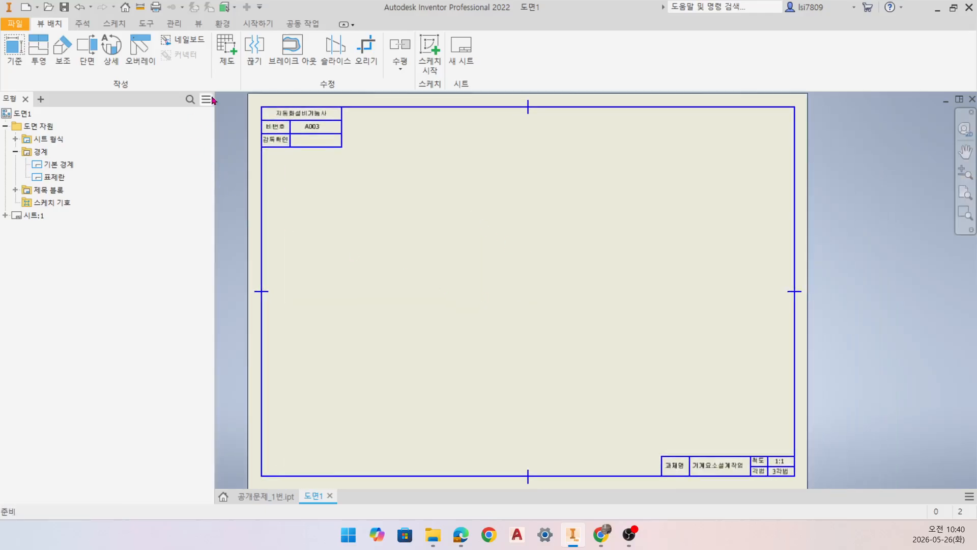
# - In the style editor, set the projection type of the 기본 표준 (ISO) standard to third angle (삼각법) and save it
pyautogui.click(172, 24)
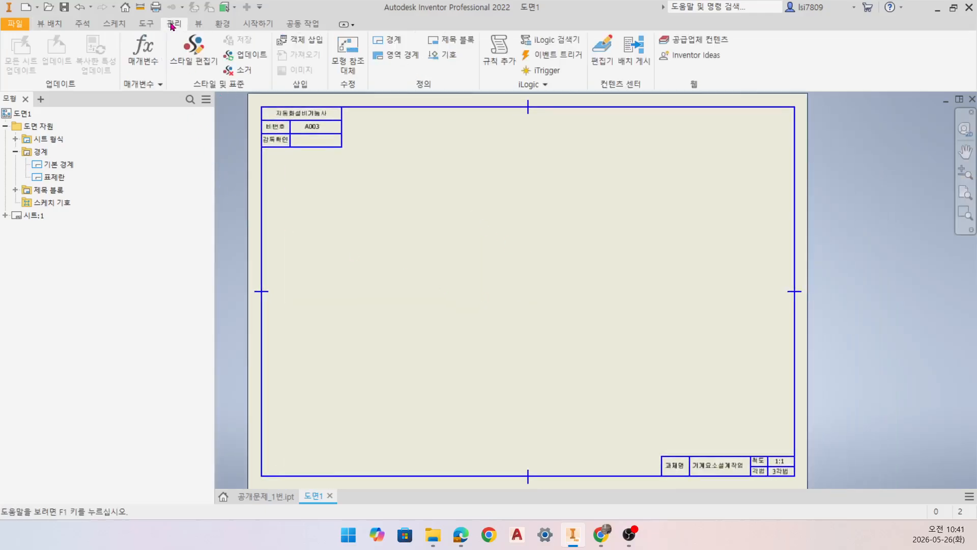
pyautogui.click(192, 66)
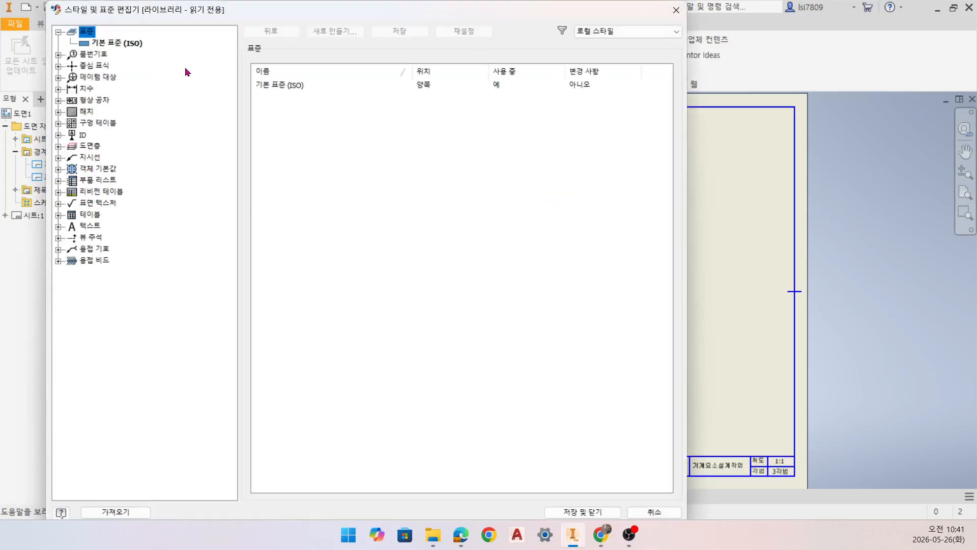
pyautogui.click(117, 43)
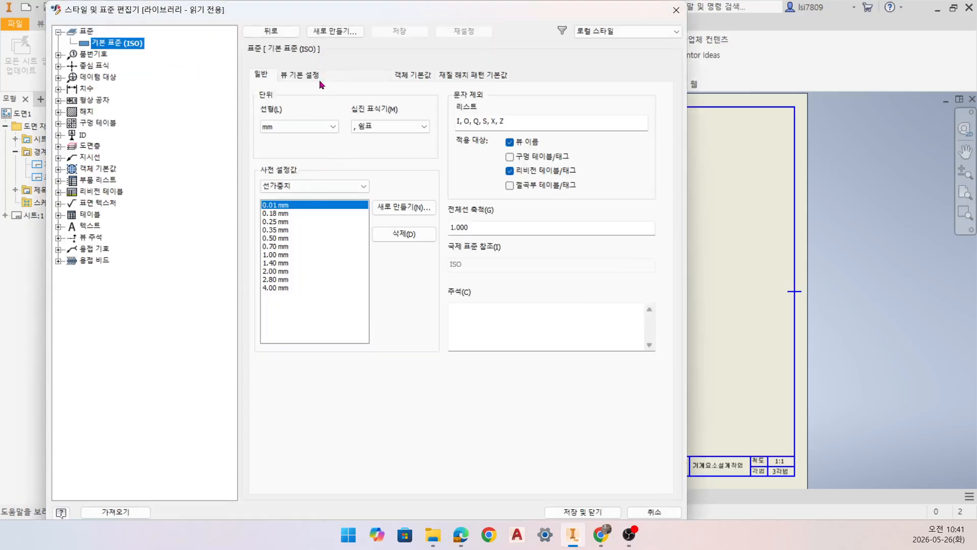
pyautogui.click(318, 76)
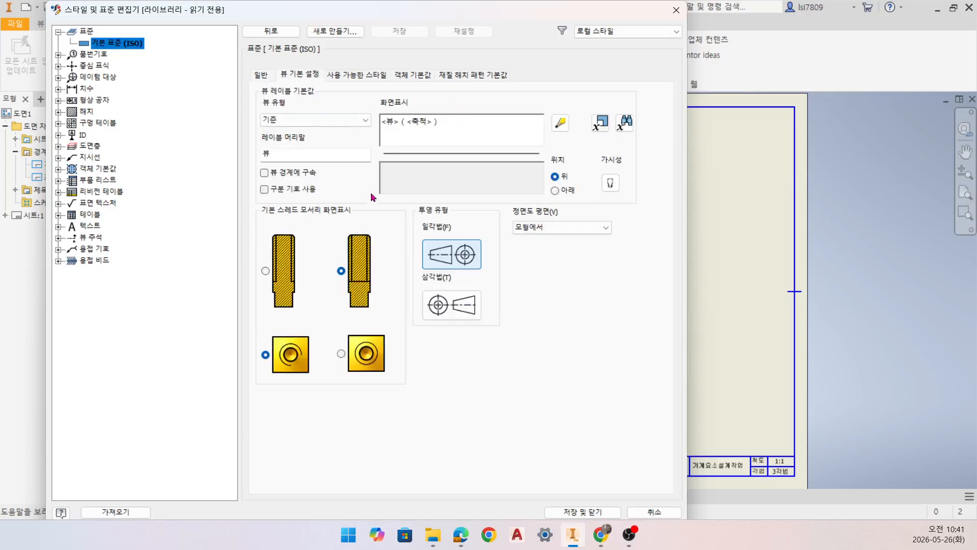
pyautogui.click(451, 309)
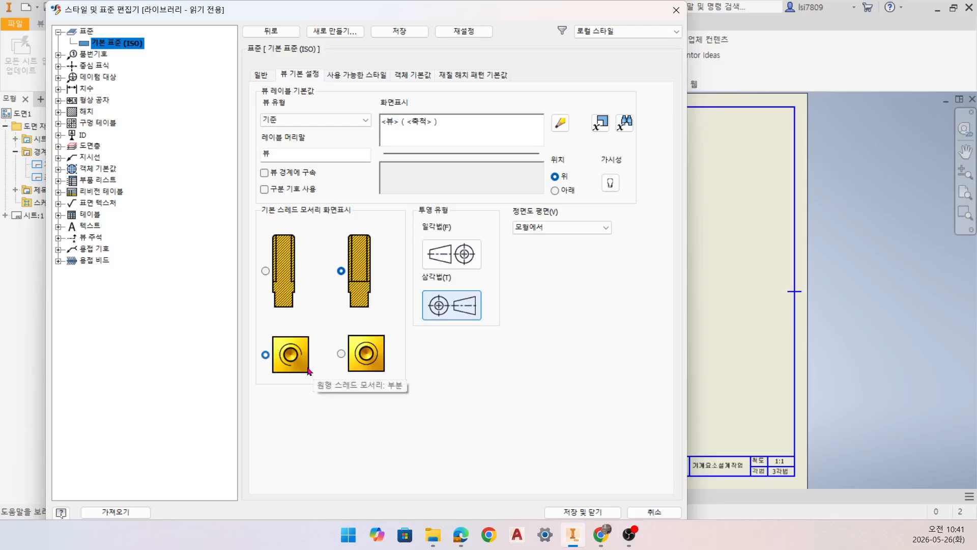
pyautogui.click(397, 32)
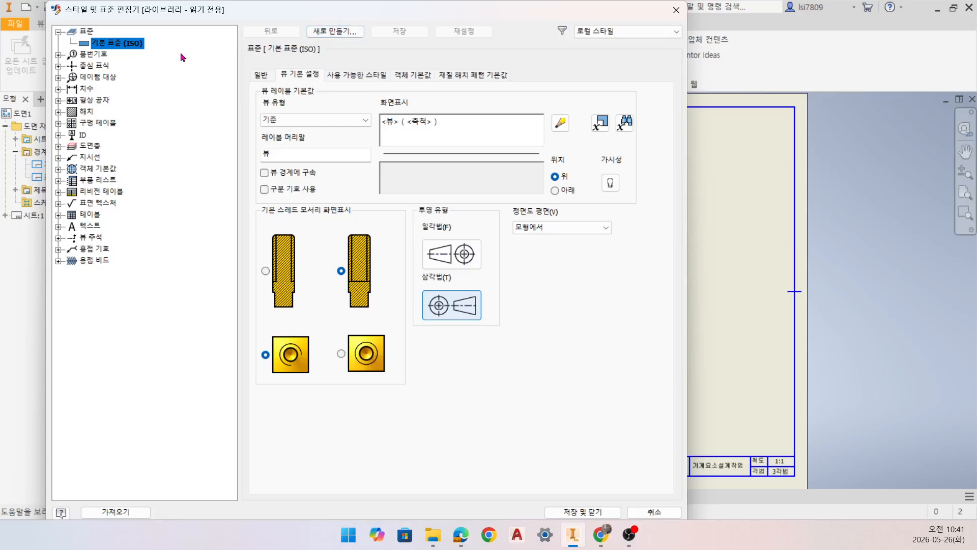
# - For the 기본값 (ISO) dimension style, set the primary units' decimal marker to 마침표 (period) and turn off trailing zeros for linear and angular dimensions
pyautogui.click(58, 89)
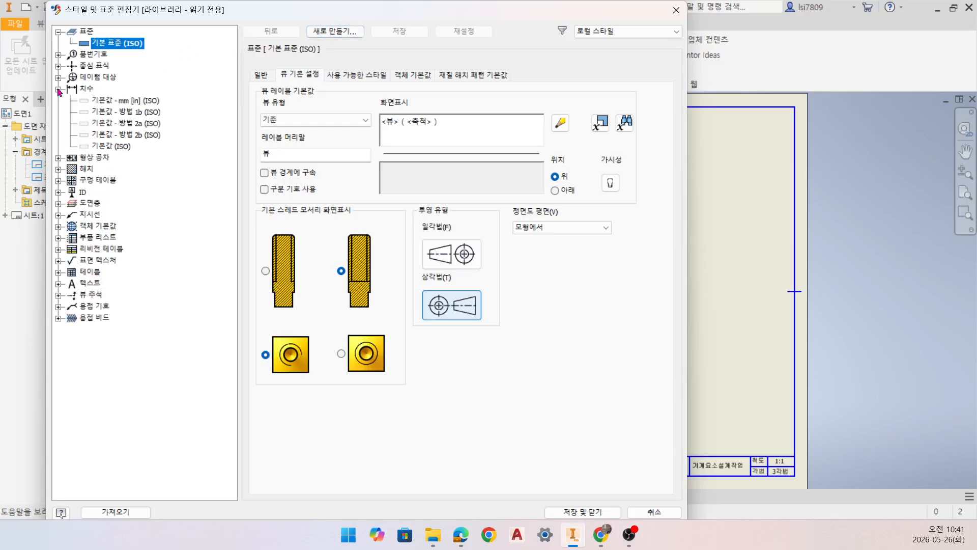
pyautogui.click(108, 148)
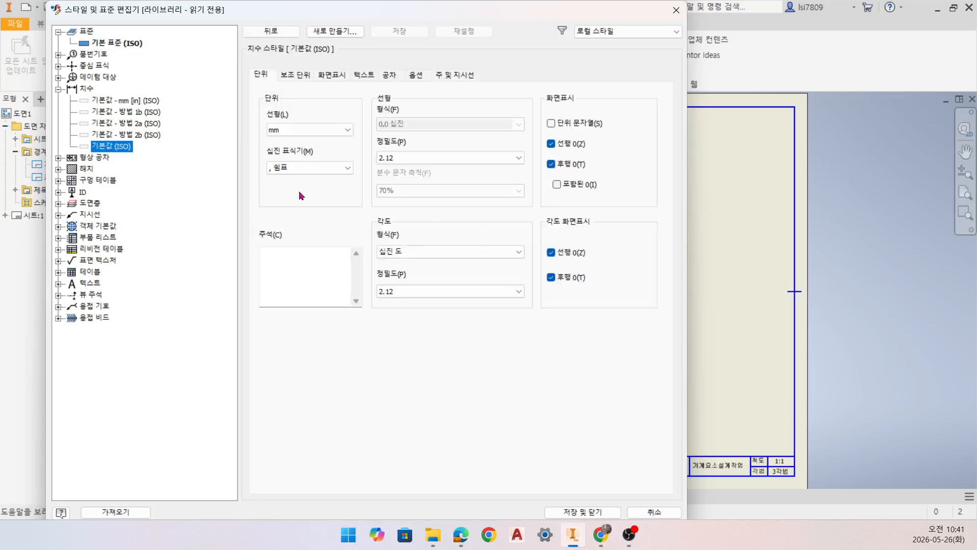
pyautogui.click(319, 168)
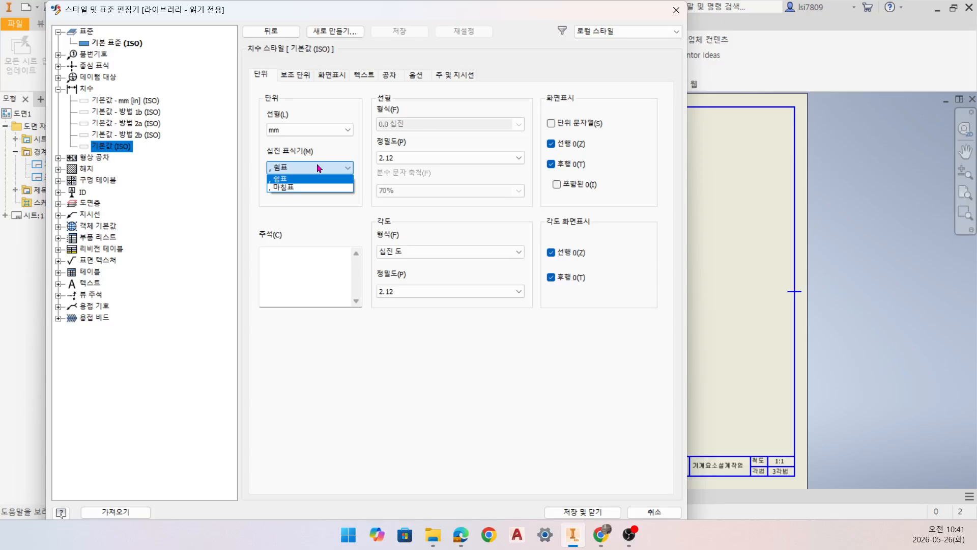
pyautogui.click(313, 186)
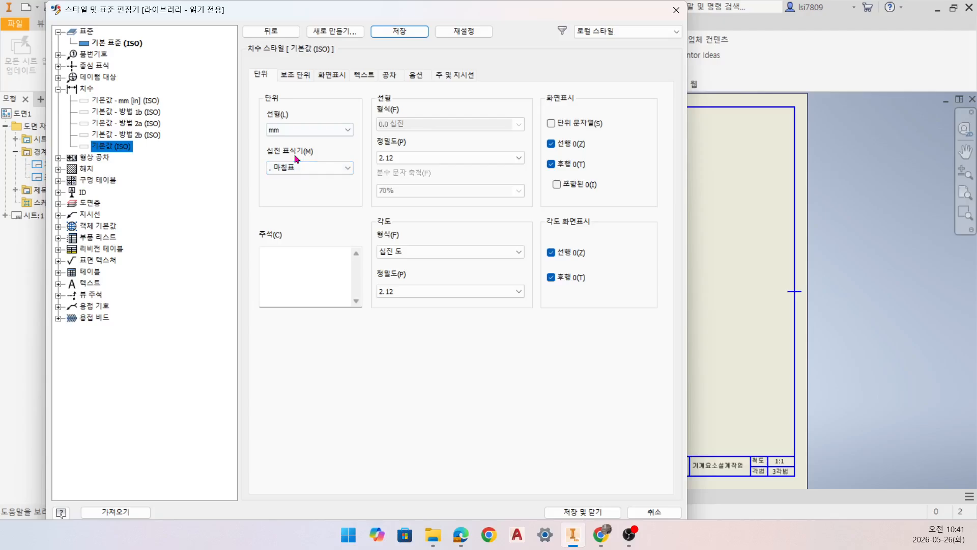
pyautogui.click(560, 169)
pyautogui.click(571, 279)
# - Set the dimension style's alternate units to a 마침표 (period) decimal marker and turn off their trailing zeros
pyautogui.click(301, 76)
pyautogui.click(316, 183)
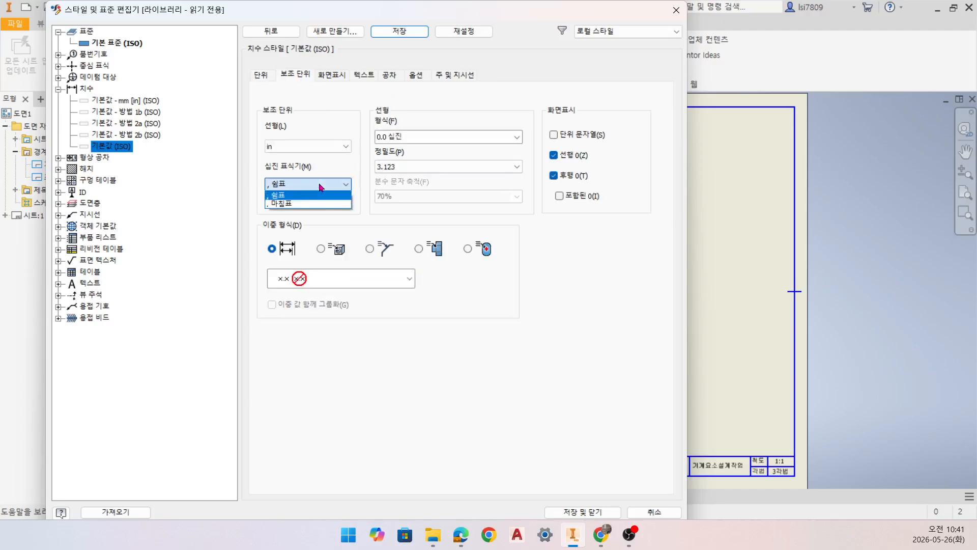
pyautogui.click(295, 198)
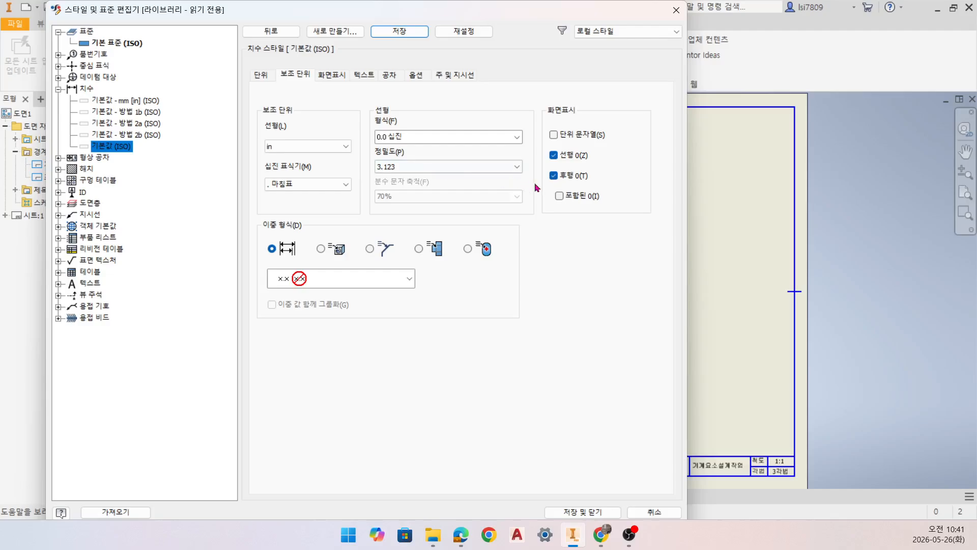
pyautogui.click(572, 176)
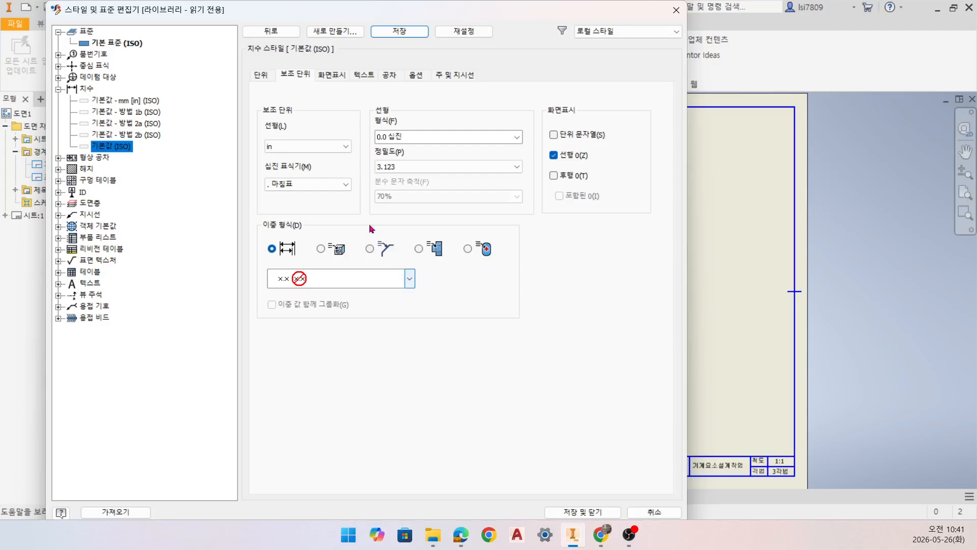
# - Set the dimension style's extension line origin offset to 0.5 mm and its extension to 2 mm
pyautogui.click(335, 76)
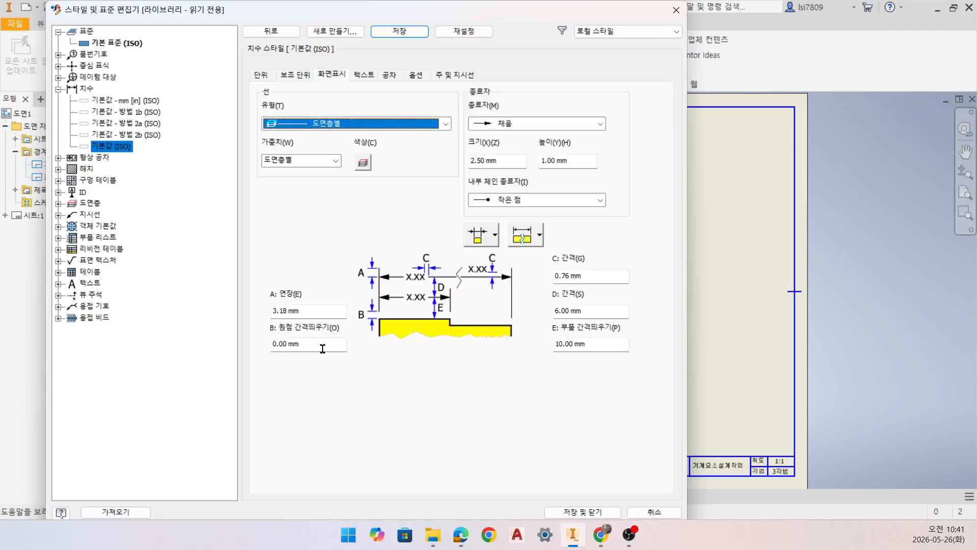
pyautogui.click(323, 348)
pyautogui.write('0.')
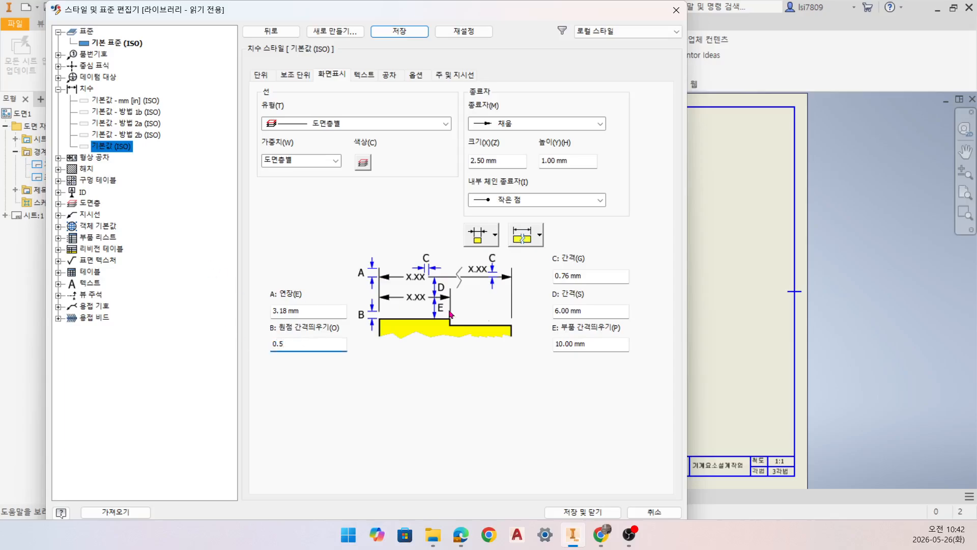
pyautogui.write('5')
pyautogui.click(321, 310)
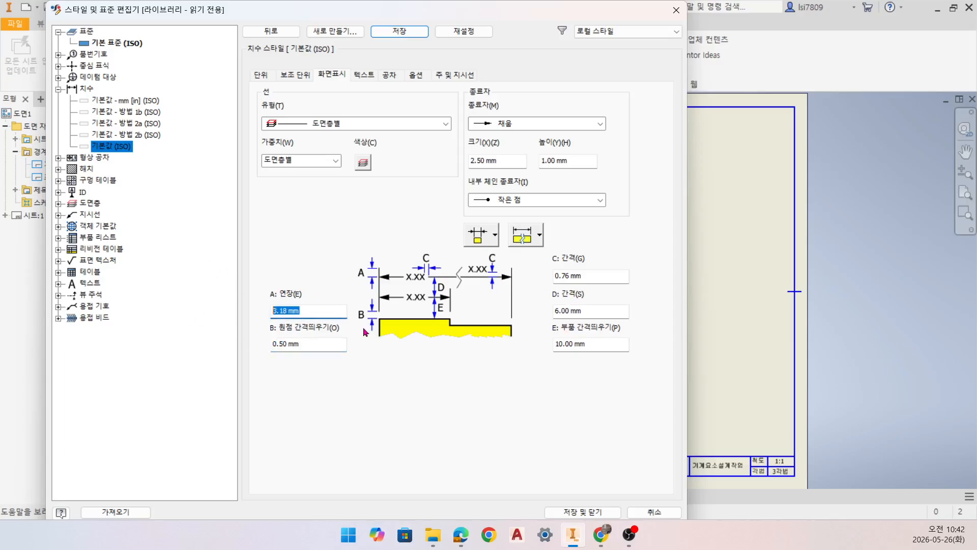
pyautogui.write('2')
# - Set the dimension style's gap (C) to 0.2 mm, spacing (D) to 10 mm and part offset (E) to 13 mm
pyautogui.click(592, 276)
pyautogui.write('0.2')
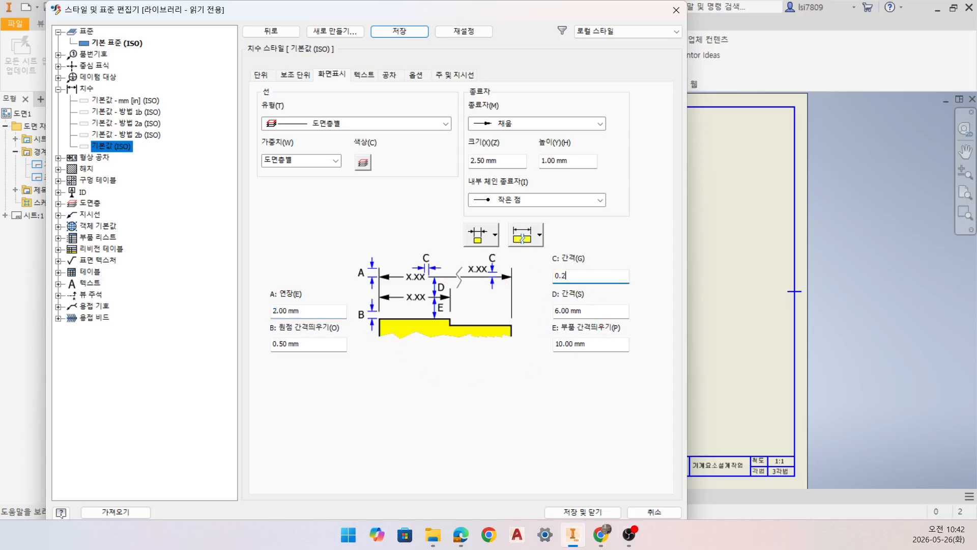
pyautogui.click(602, 310)
pyautogui.write('10')
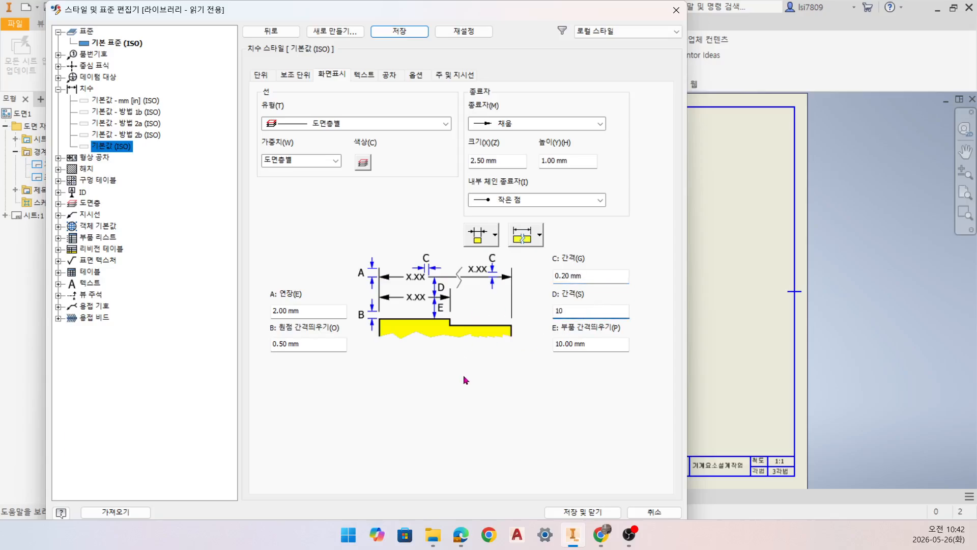
pyautogui.click(593, 343)
pyautogui.write('13')
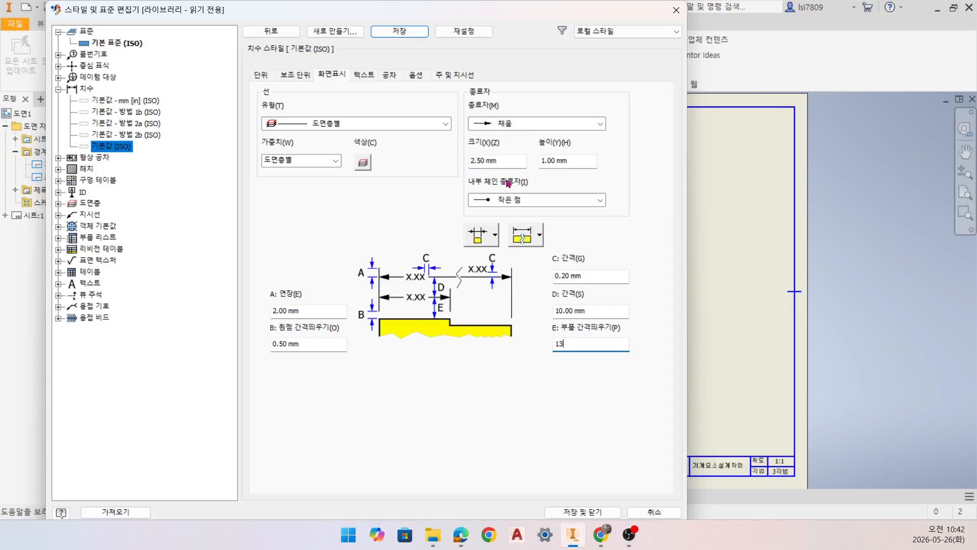
# - Set the dimension style's tolerance text size to 2.5 mm and save the edits, checking the 주 텍스트 (ISO) text style
pyautogui.click(367, 74)
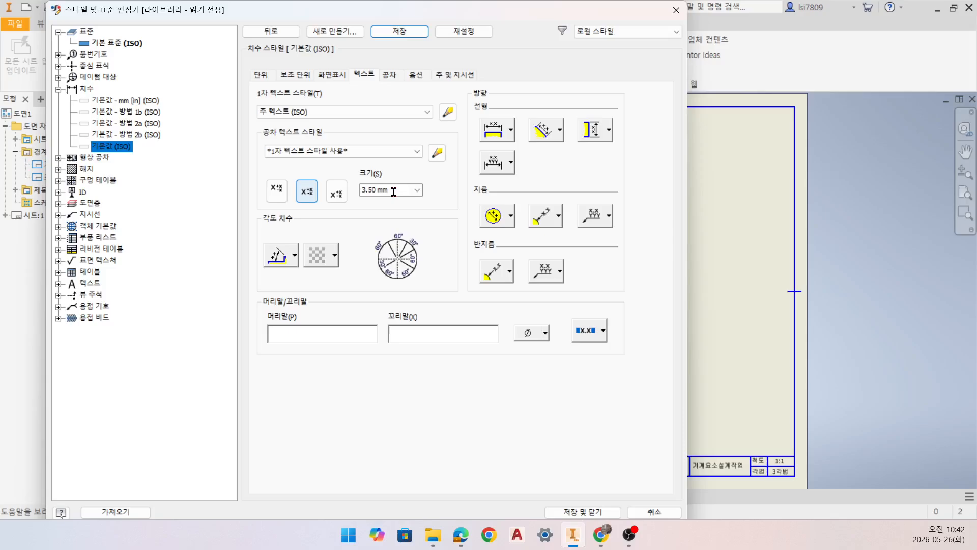
pyautogui.click(448, 113)
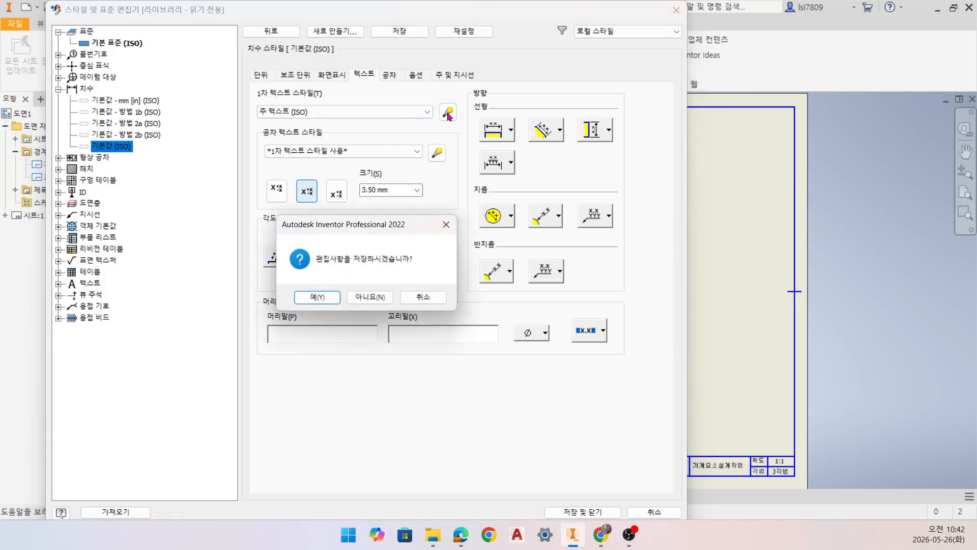
pyautogui.click(447, 225)
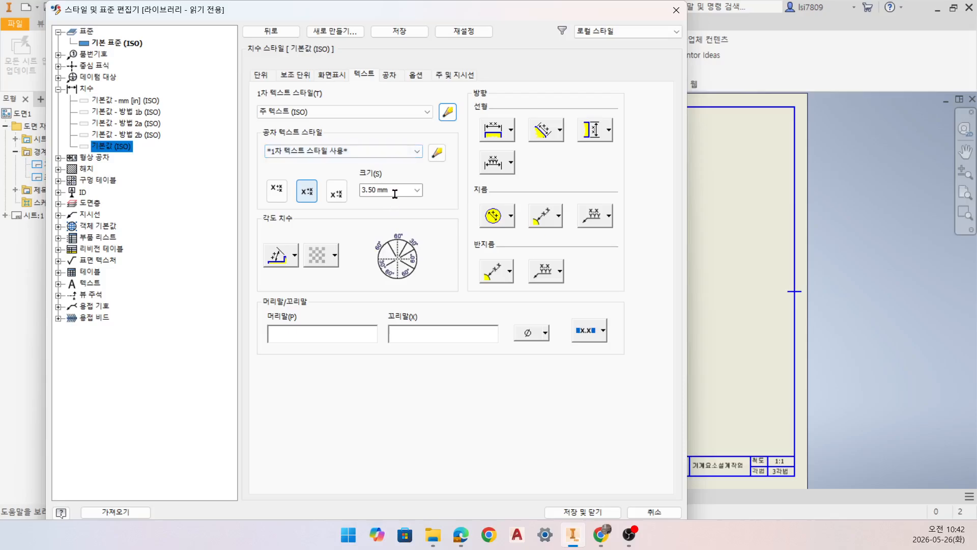
pyautogui.click(331, 194)
pyautogui.write('2.5')
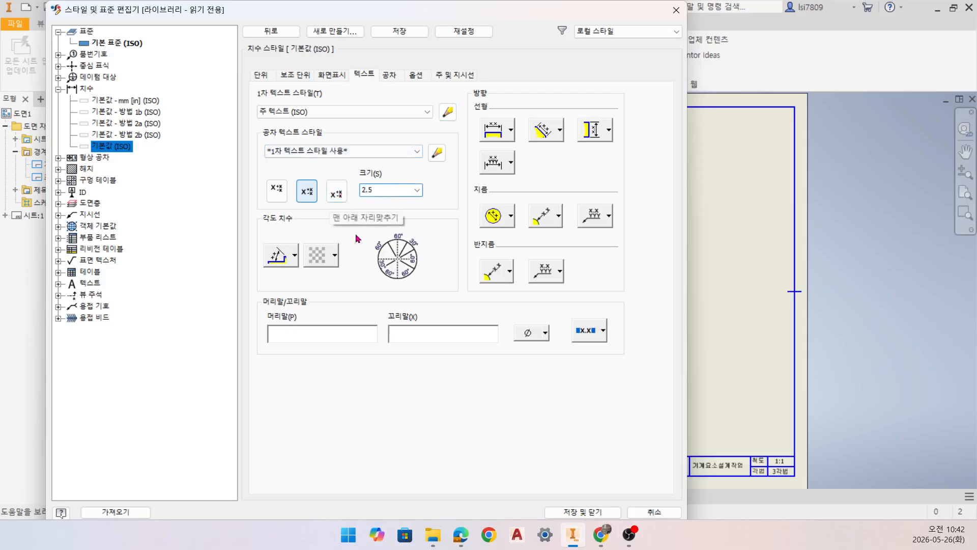
pyautogui.click(447, 112)
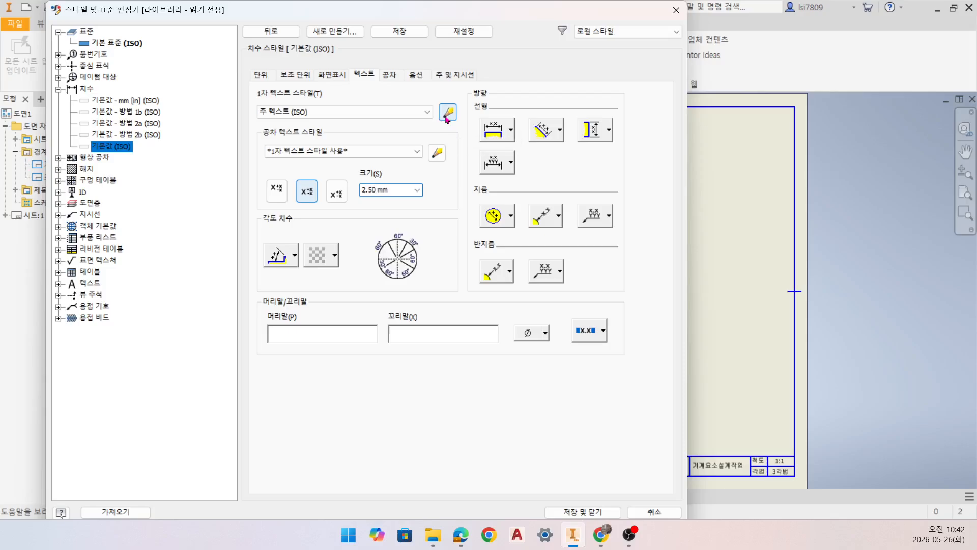
pyautogui.click(327, 303)
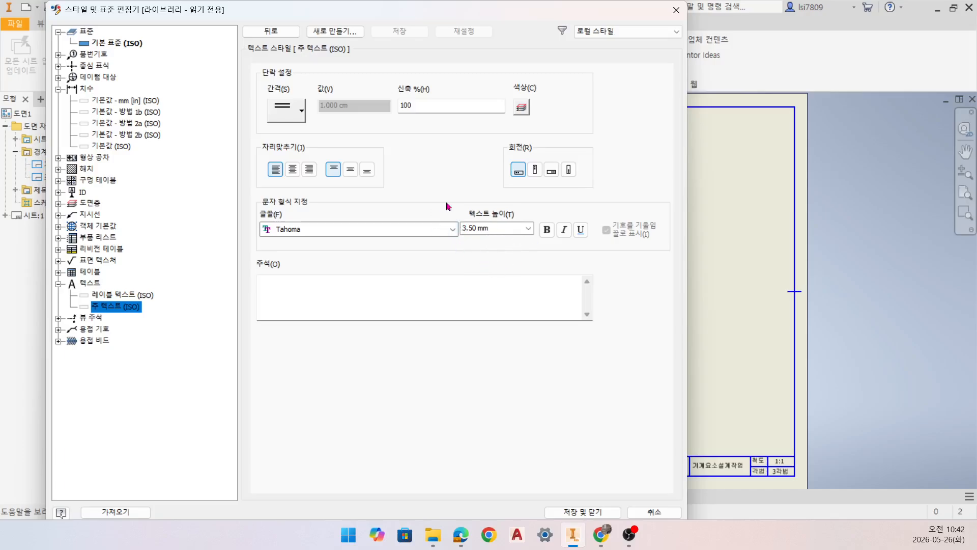
pyautogui.click(110, 147)
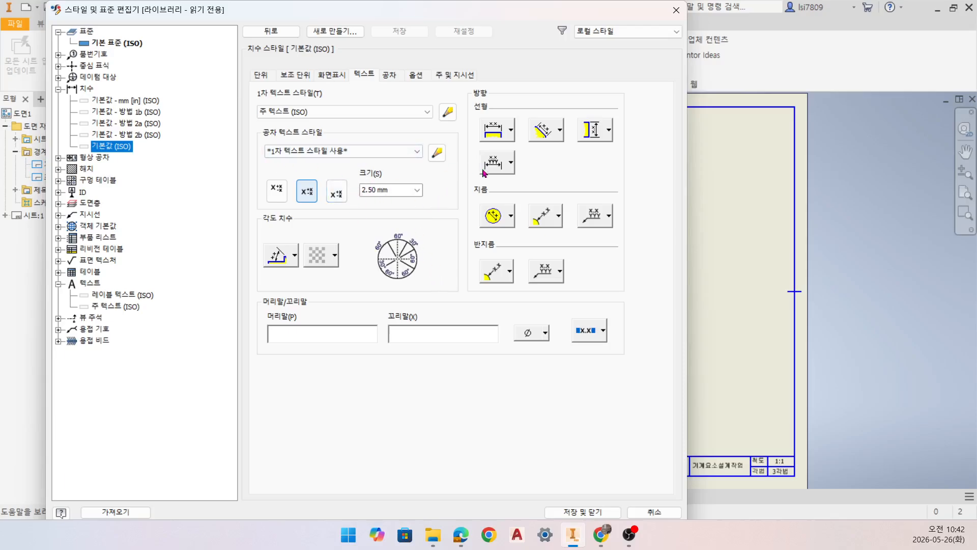
# - Set the dimension style's tolerance display option to show zero deviations as a plain 0 without sign or decimals
pyautogui.click(395, 79)
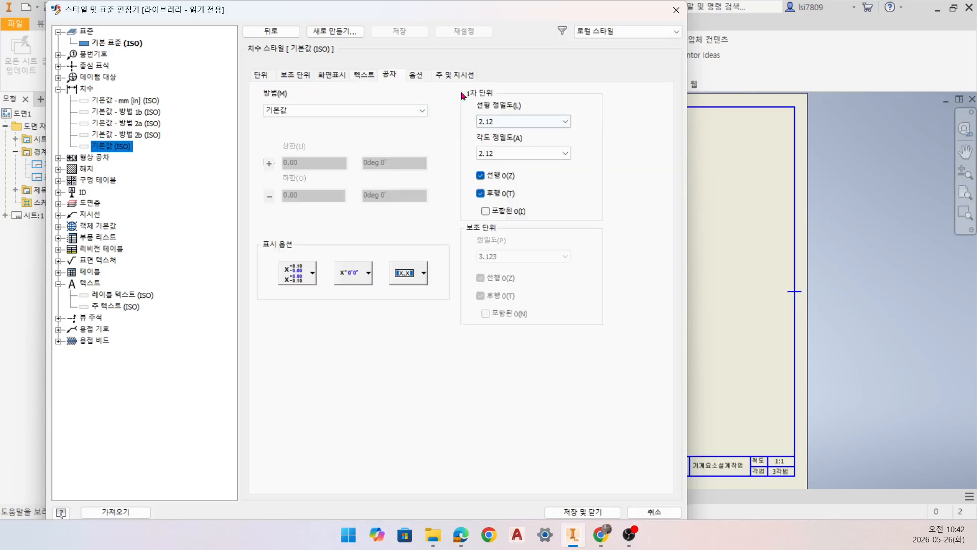
pyautogui.click(312, 282)
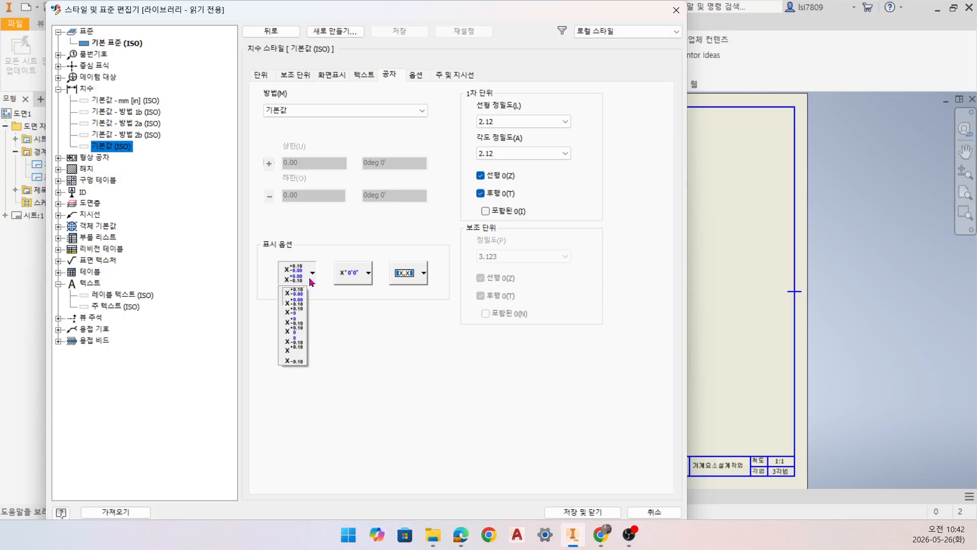
pyautogui.click(299, 339)
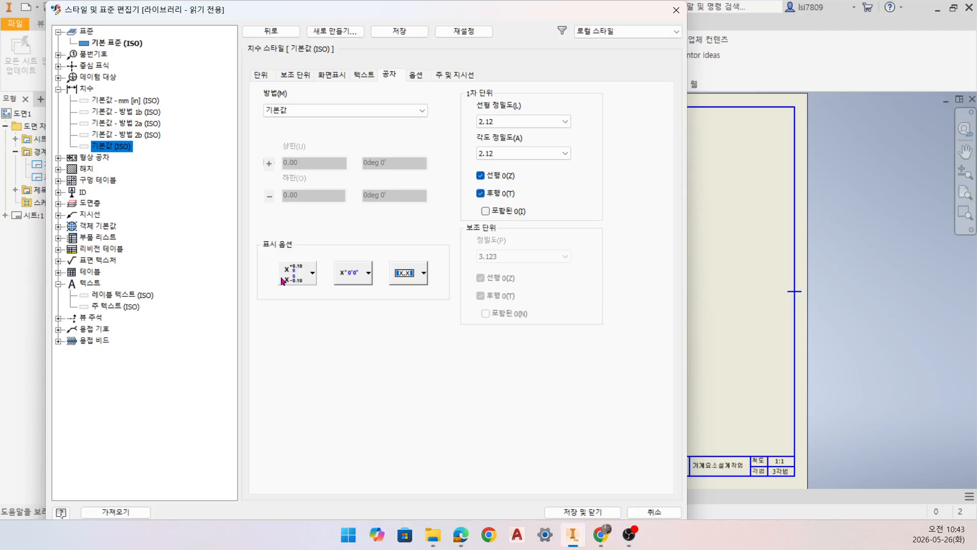
pyautogui.click(310, 279)
pyautogui.click(379, 323)
pyautogui.click(423, 274)
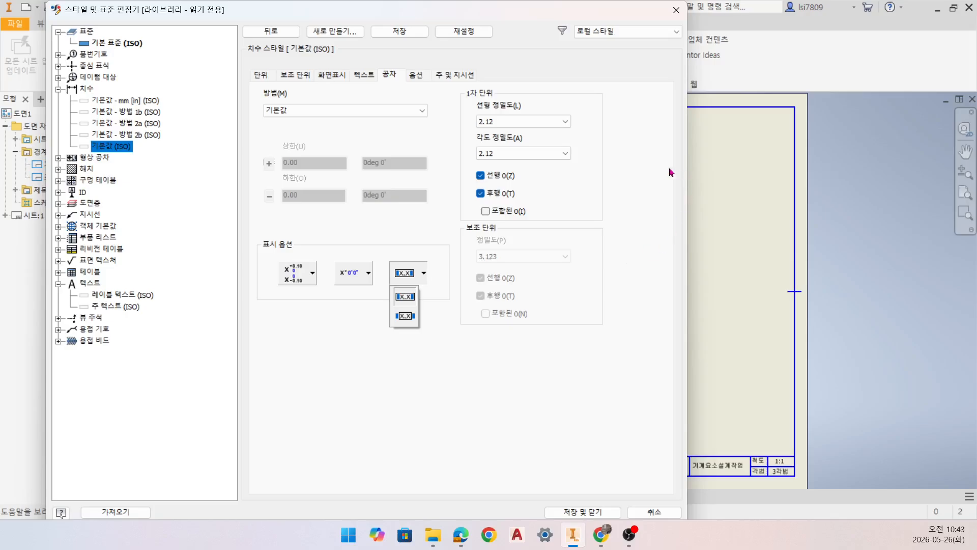
# - Choose the inside arrowhead placement for radius dimensions and the second leader variant for radius and diameter dimensions
pyautogui.click(423, 76)
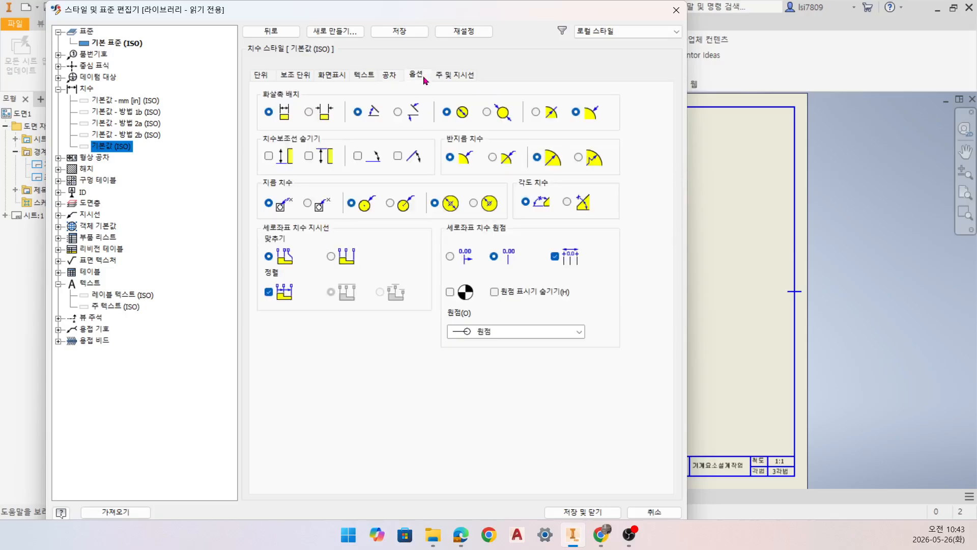
pyautogui.click(492, 157)
pyautogui.click(536, 112)
pyautogui.click(390, 204)
# - Change the dimension style's chamfer note format to C<DIST1> and save the style
pyautogui.click(471, 81)
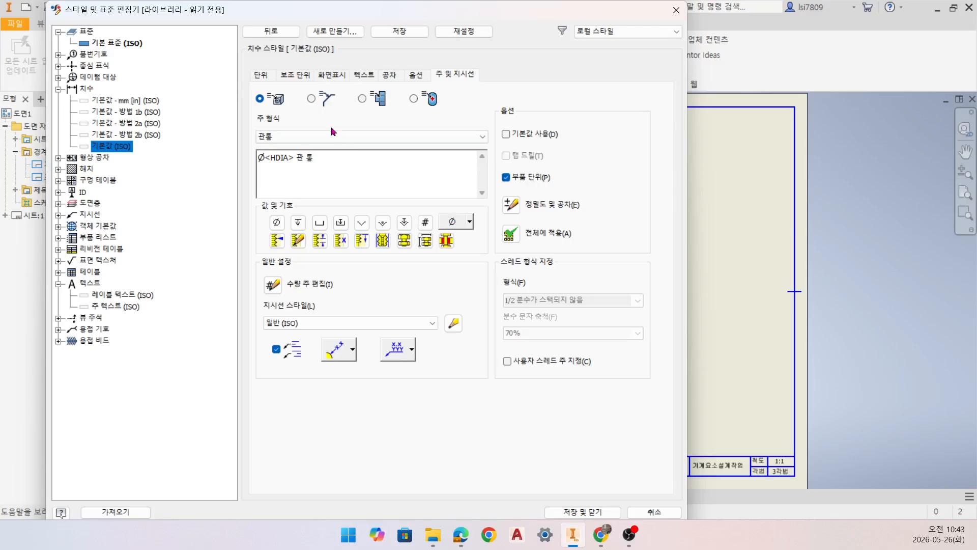
pyautogui.click(315, 102)
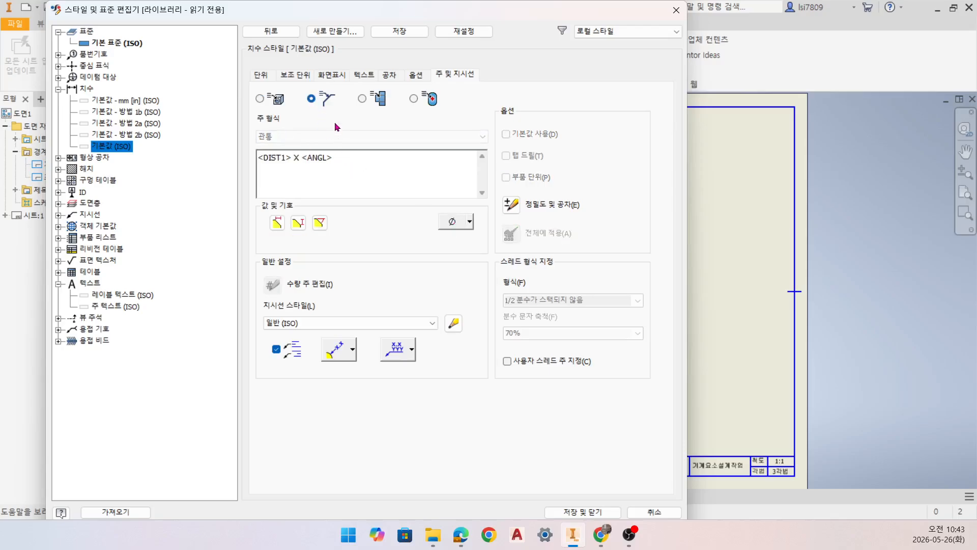
pyautogui.click(365, 157)
pyautogui.press('BackSpace')
pyautogui.press('BackSpace')
pyautogui.press('BackSpace')
pyautogui.press('BackSpace')
pyautogui.press('BackSpace')
pyautogui.press('BackSpace')
pyautogui.press('BackSpace')
pyautogui.press('BackSpace')
pyautogui.press('Home')
pyautogui.write('C')
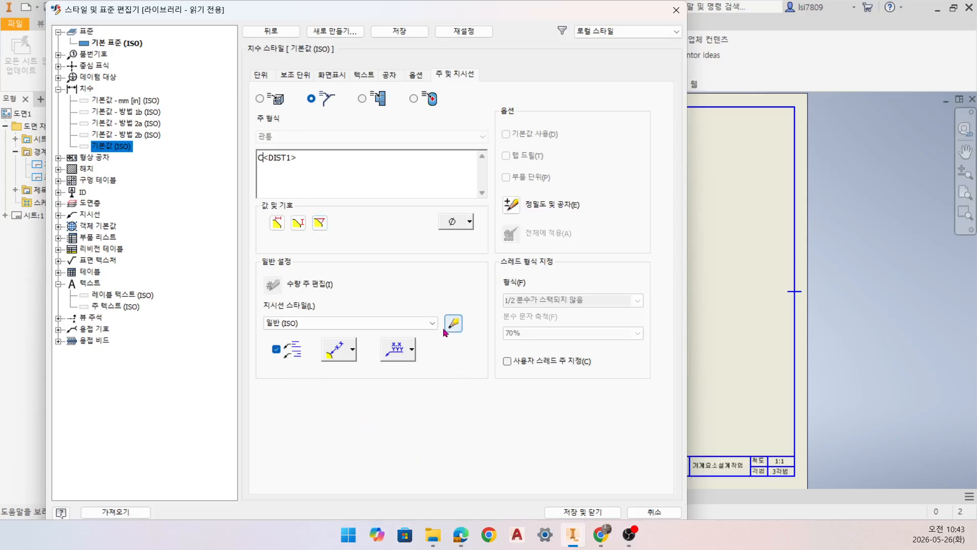
pyautogui.click(348, 358)
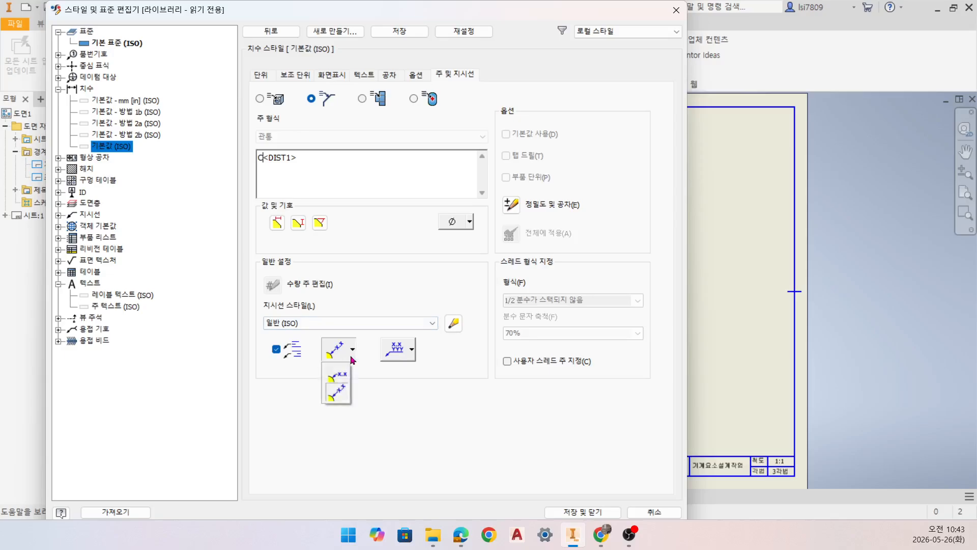
pyautogui.click(351, 358)
pyautogui.click(402, 355)
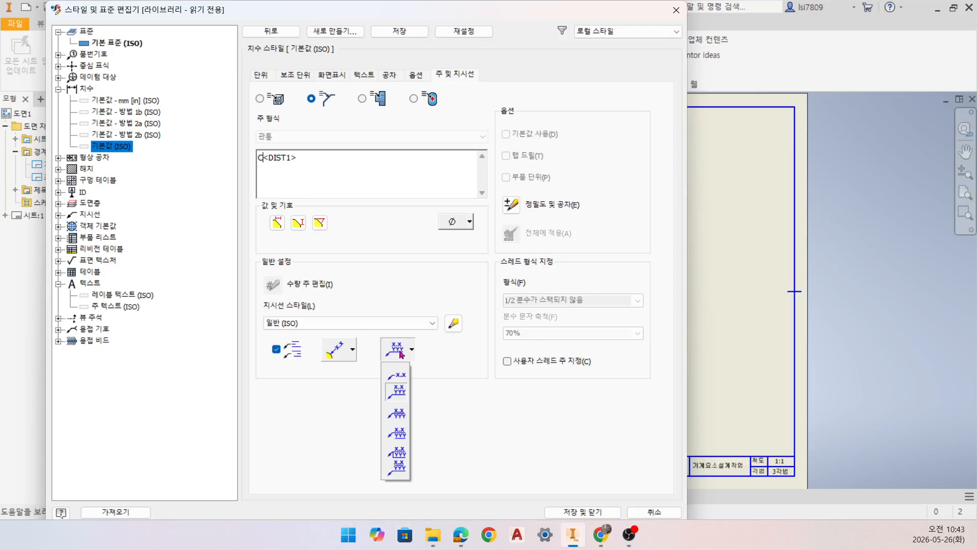
pyautogui.click(399, 33)
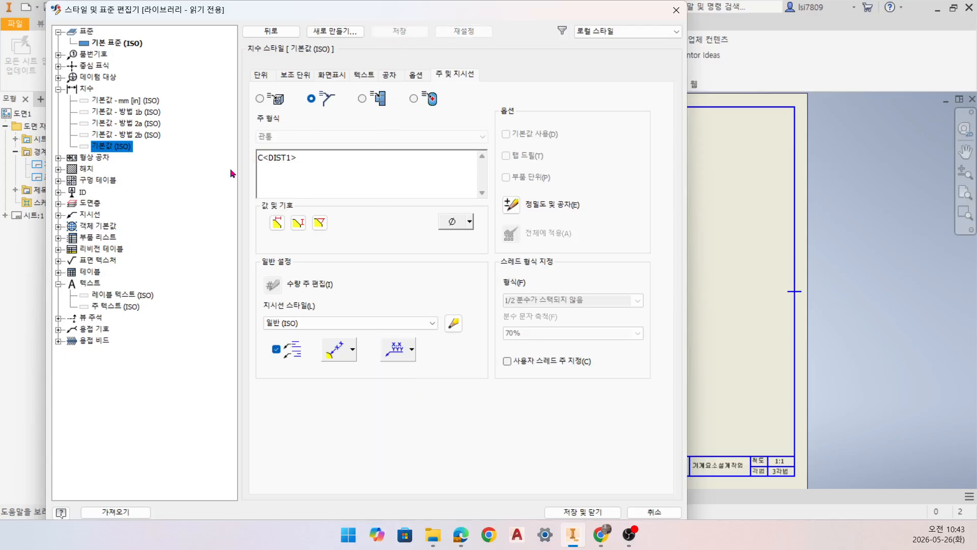
# - In the layer styles, set the line weight of the 외형선(ISO) layer to 0.35 mm
pyautogui.click(95, 204)
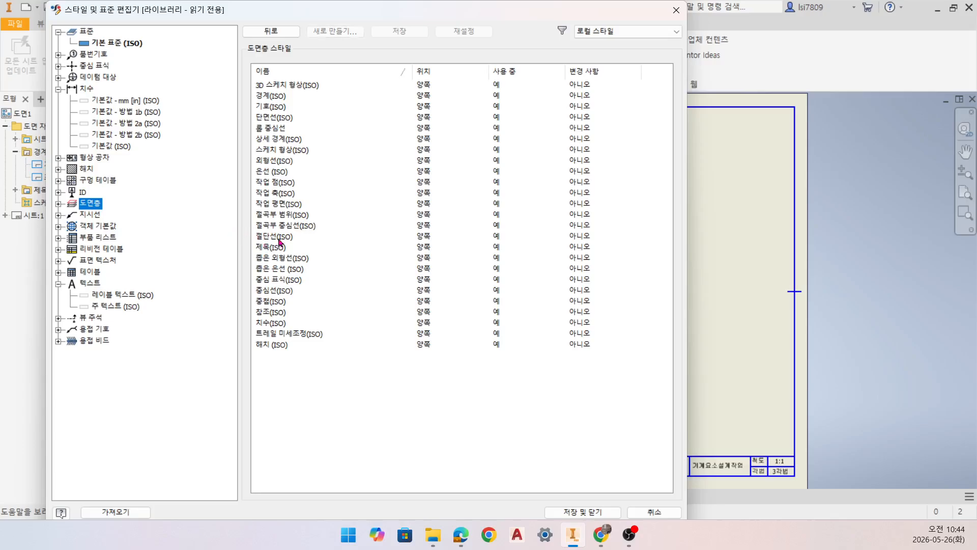
pyautogui.doubleClick(299, 85)
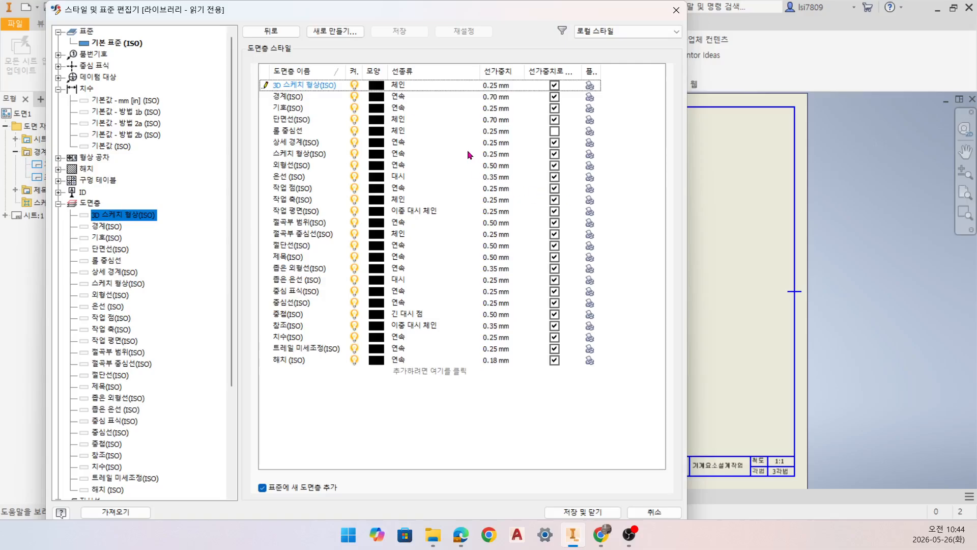
pyautogui.click(304, 165)
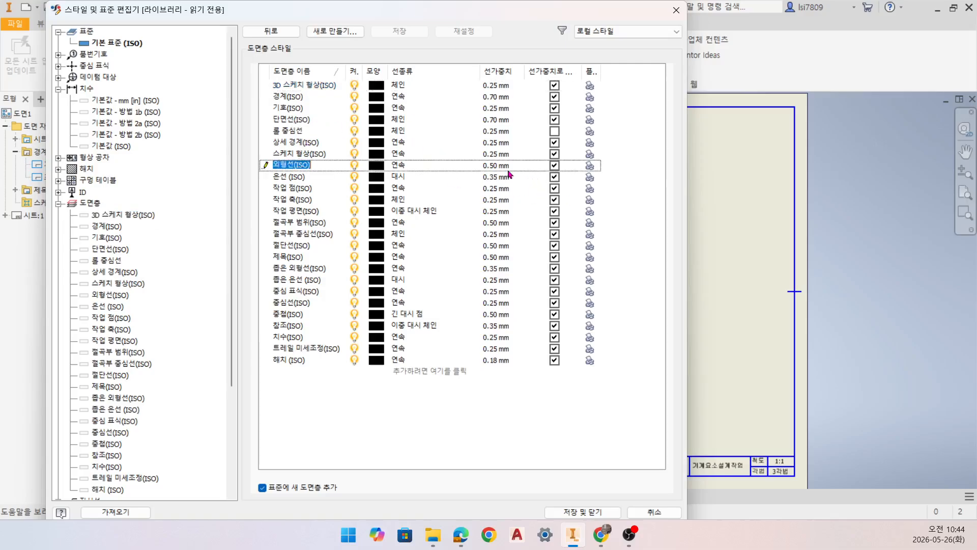
pyautogui.click(507, 167)
pyautogui.click(518, 167)
pyautogui.click(515, 205)
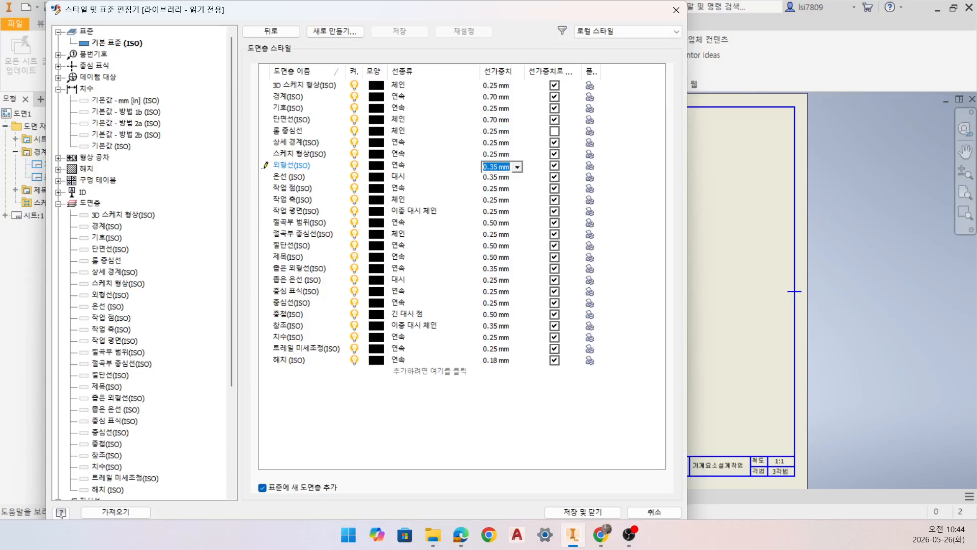
# - Set the line weight of the 은선 (ISO) layer to 0.25 mm
pyautogui.click(294, 178)
pyautogui.click(511, 178)
pyautogui.click(517, 178)
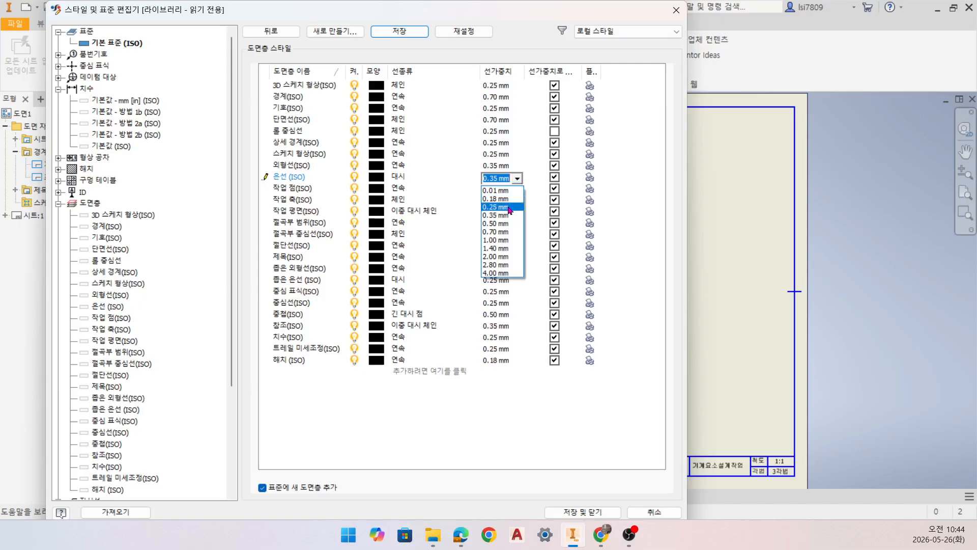
pyautogui.click(510, 207)
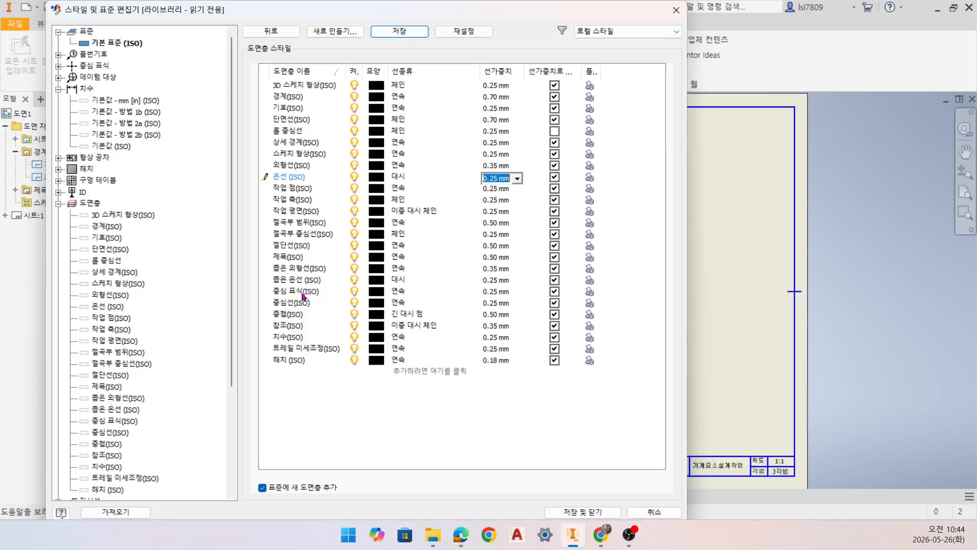
# - Set the line type of the 중심 표식(ISO) and 중심선(ISO) layers to 체인 (chain)
pyautogui.click(413, 295)
pyautogui.click(473, 294)
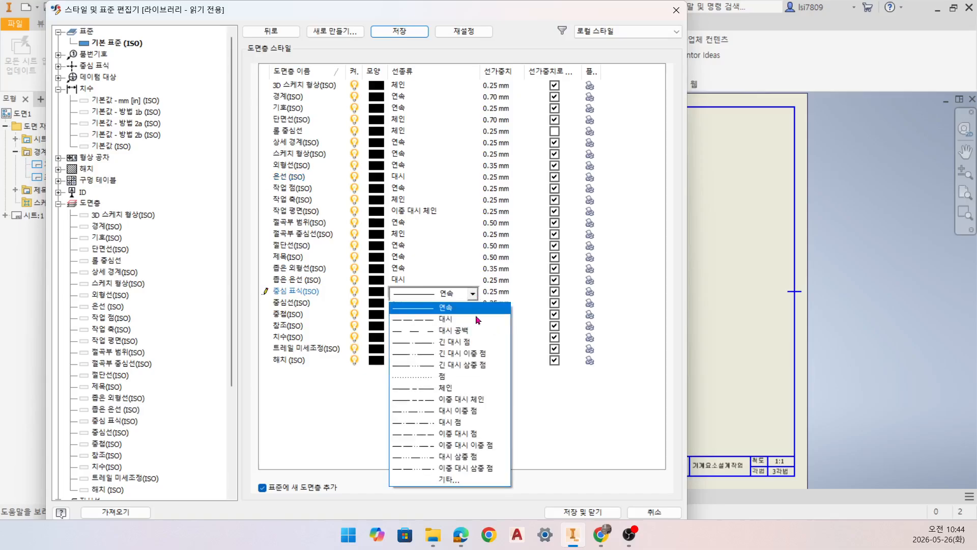
pyautogui.click(458, 388)
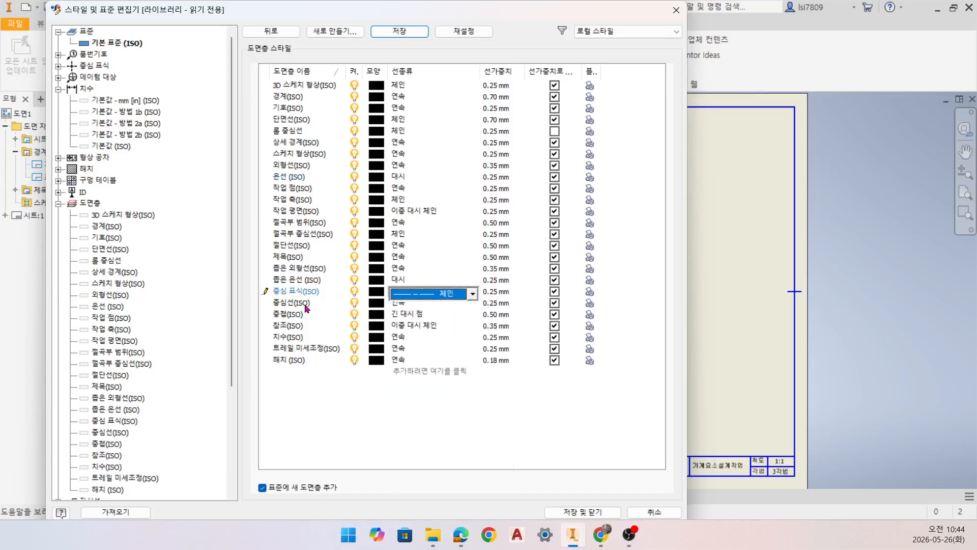
pyautogui.click(307, 304)
pyautogui.click(419, 305)
pyautogui.click(473, 305)
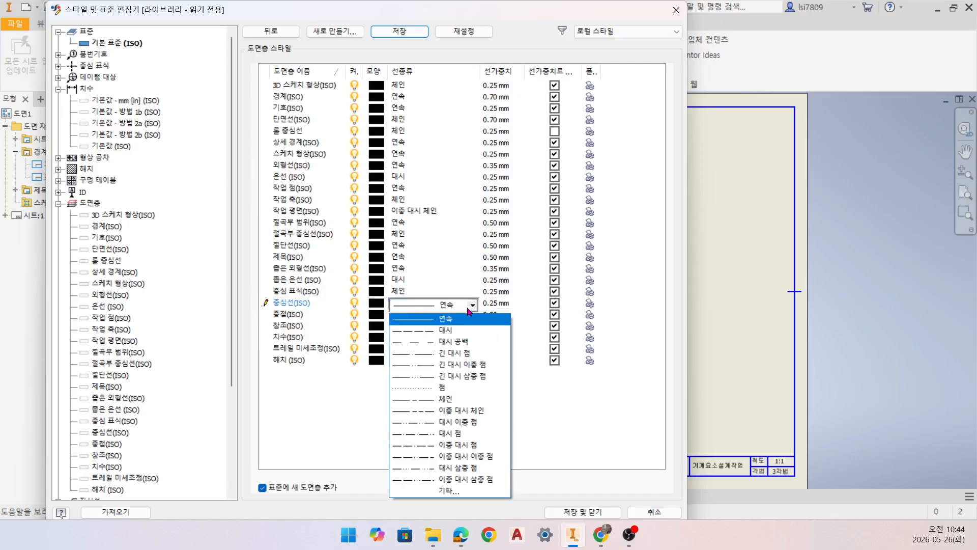
pyautogui.click(461, 399)
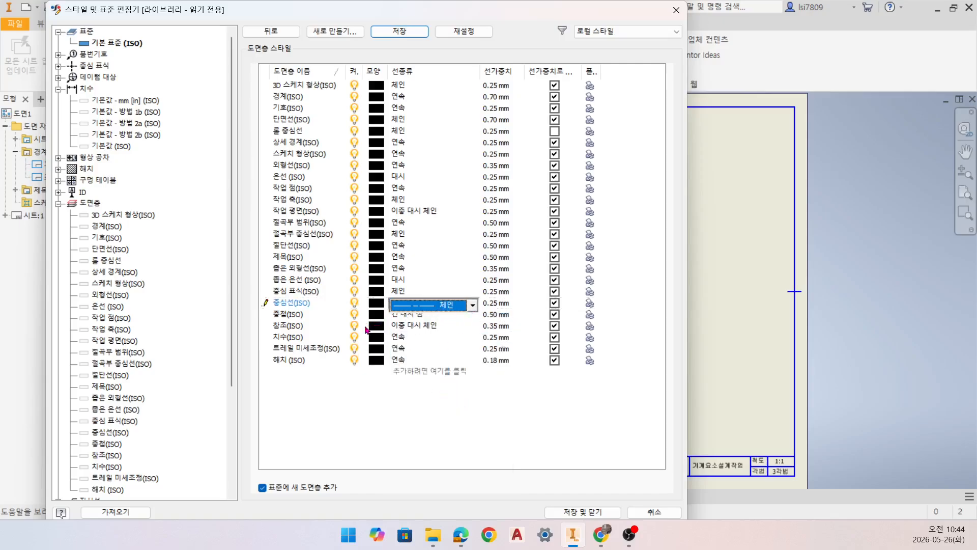
# - Set the line weight of the 치수(ISO) layer to 0.18 mm
pyautogui.click(503, 349)
pyautogui.click(518, 350)
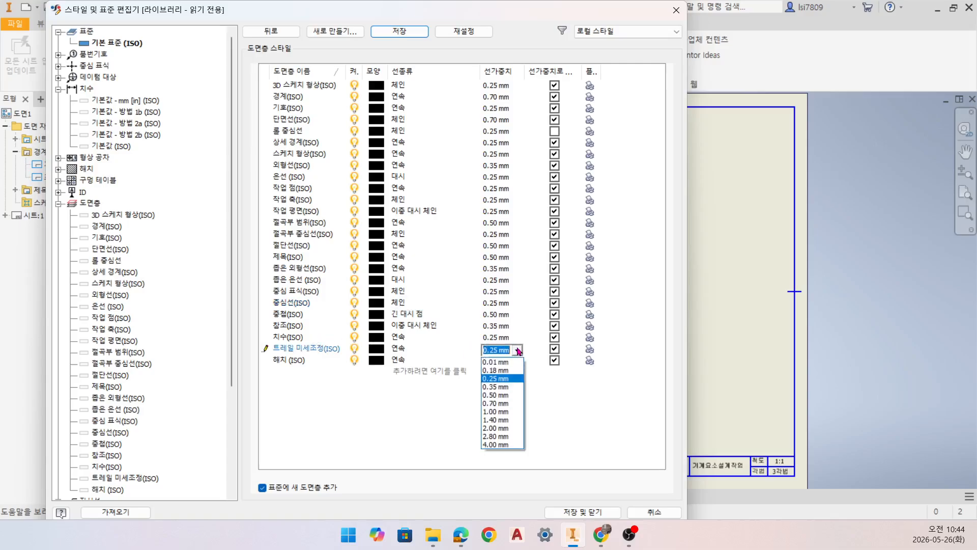
pyautogui.click(492, 340)
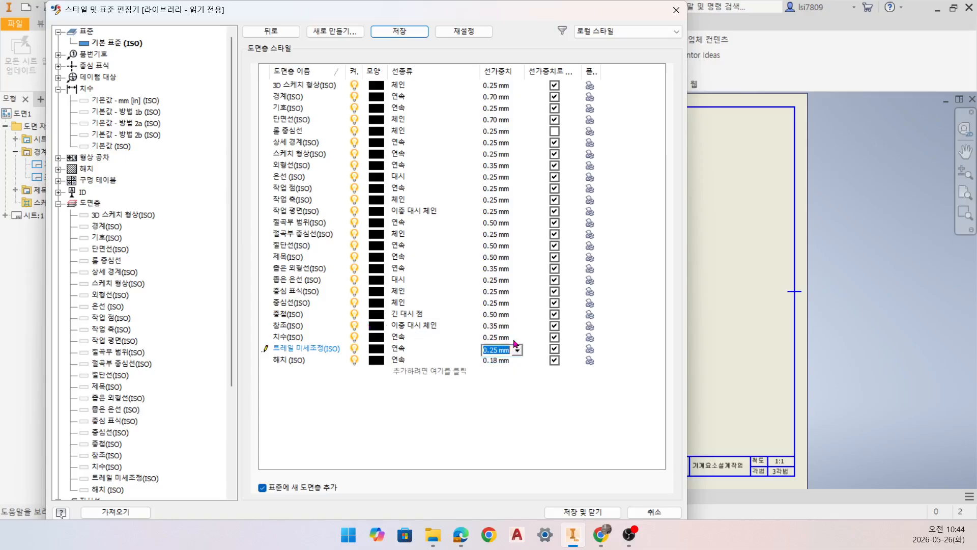
pyautogui.click(509, 338)
pyautogui.click(518, 339)
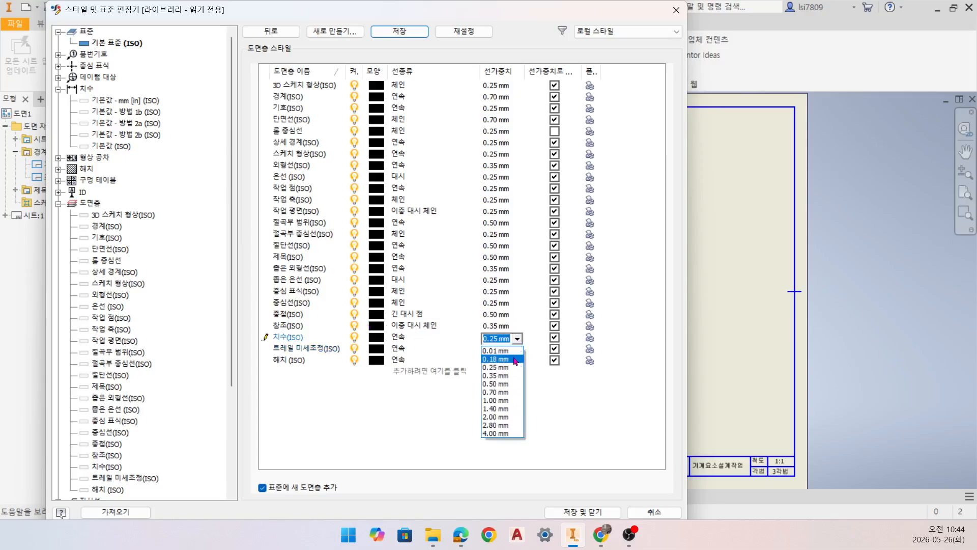
pyautogui.click(488, 350)
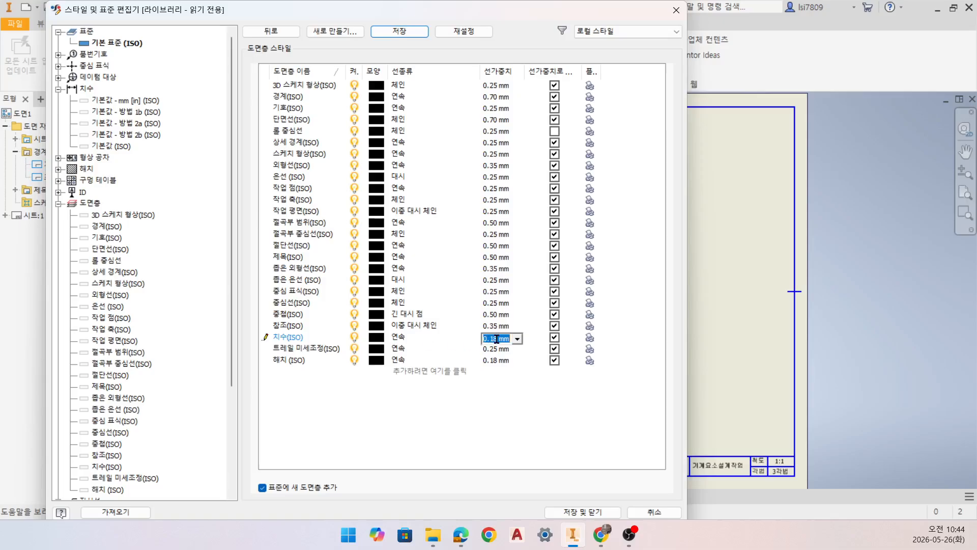
pyautogui.click(504, 361)
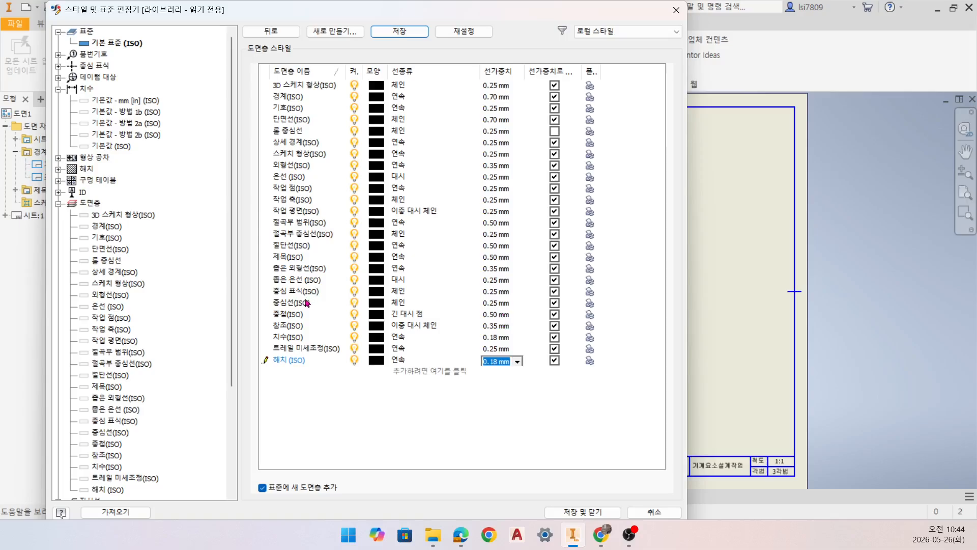
# - Switch to 윤곽선그리기.pdf in the browser, check the required line weights in its table, and return to the layer styles
pyautogui.hotkey('alt', 'Tab')
pyautogui.scroll(-5, 628, 380)
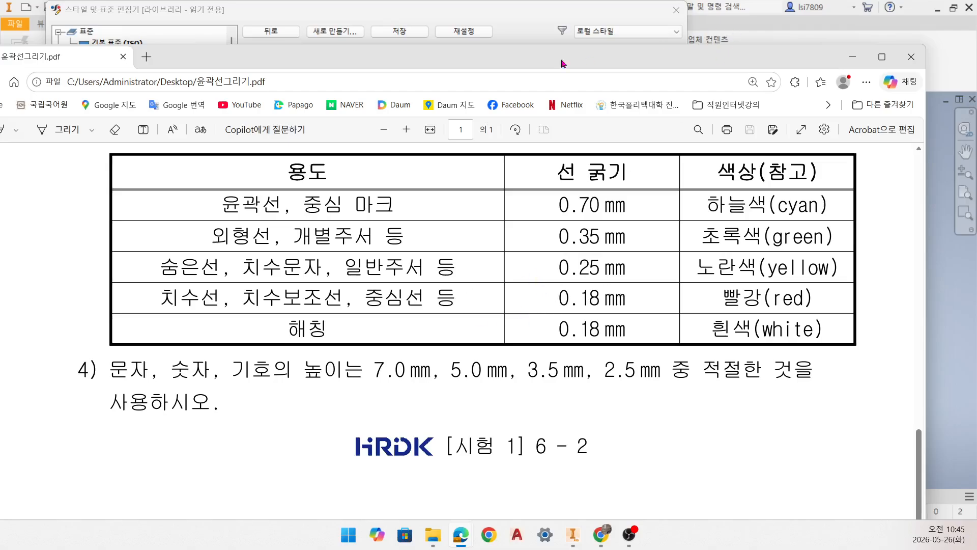
pyautogui.hotkey('alt', 'Tab')
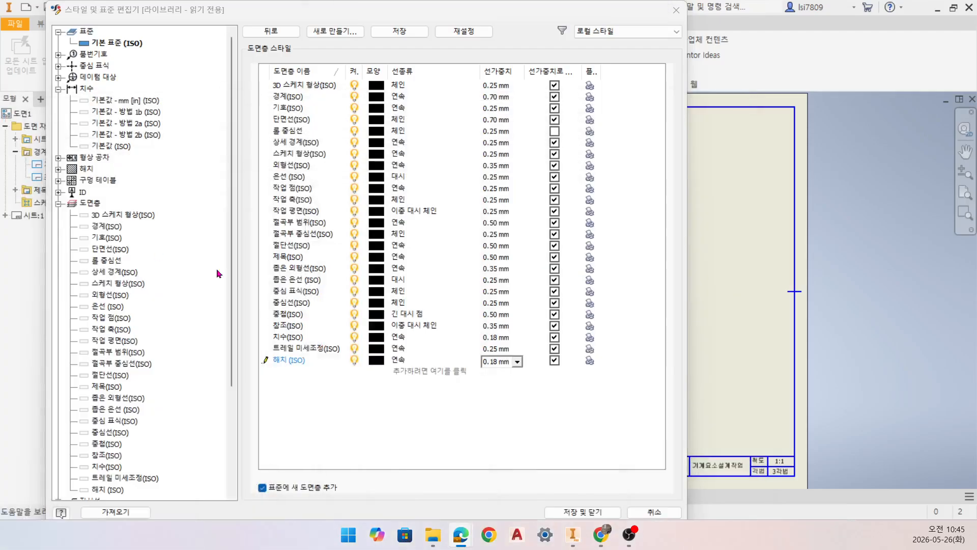
# - Set the line weight of the 중심선(ISO) and 중심 표식(ISO) layers to 0.18 mm and save the layer styles
pyautogui.click(509, 304)
pyautogui.click(517, 304)
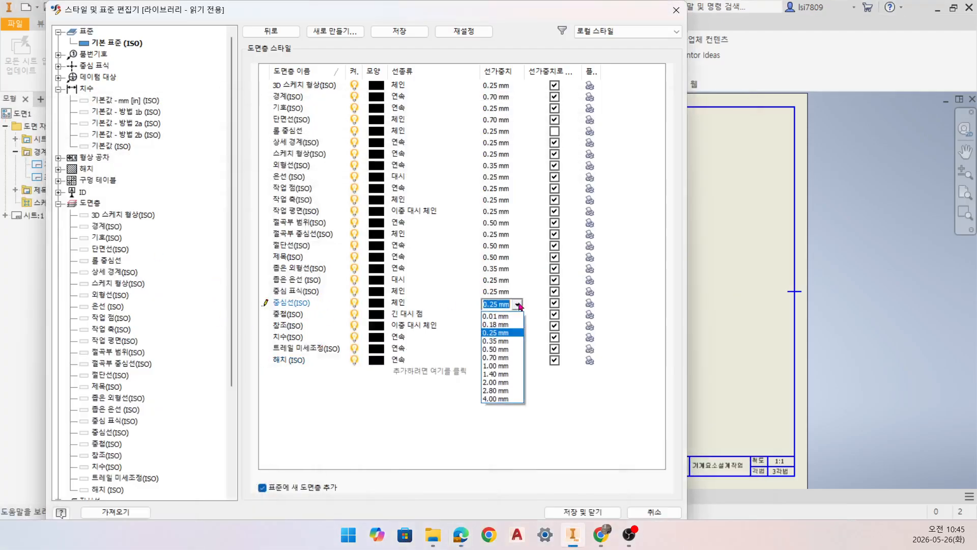
pyautogui.click(496, 324)
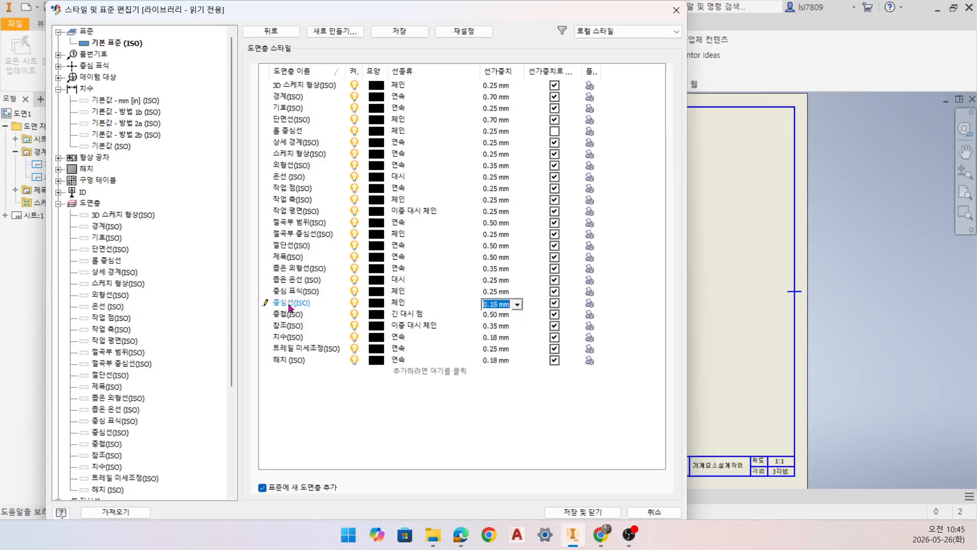
pyautogui.click(298, 292)
pyautogui.click(519, 293)
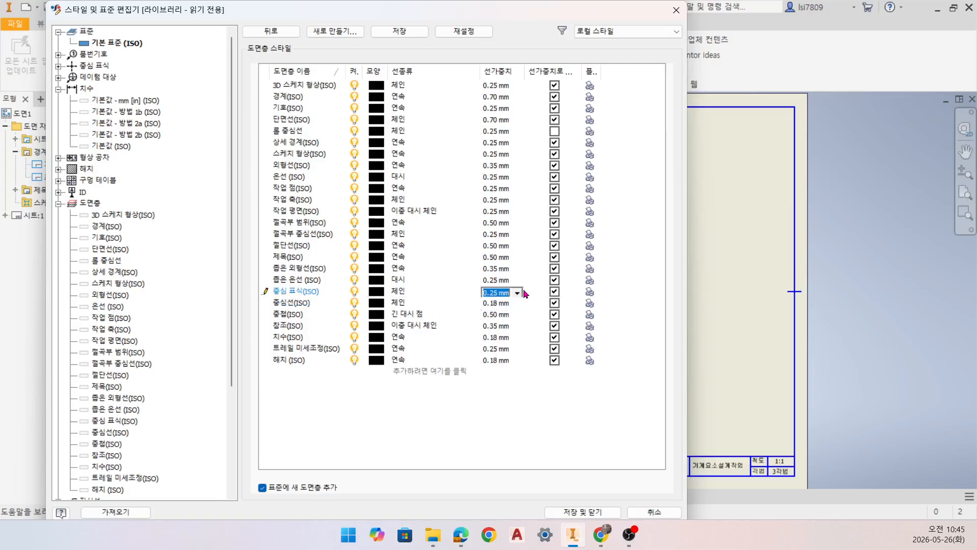
pyautogui.click(518, 293)
pyautogui.click(511, 314)
pyautogui.click(424, 33)
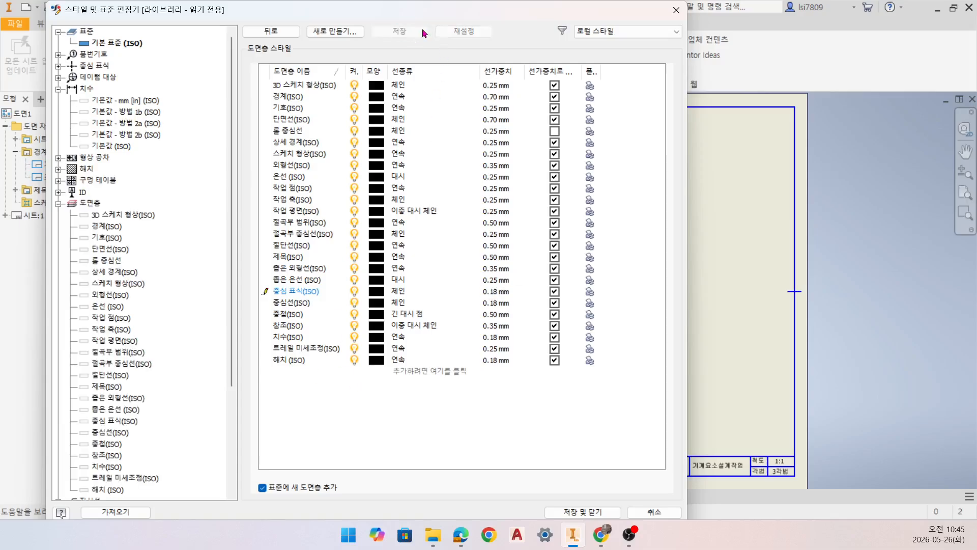
# - Open the 주 텍스트 (ISO) text style to review its font and text height
pyautogui.click(59, 203)
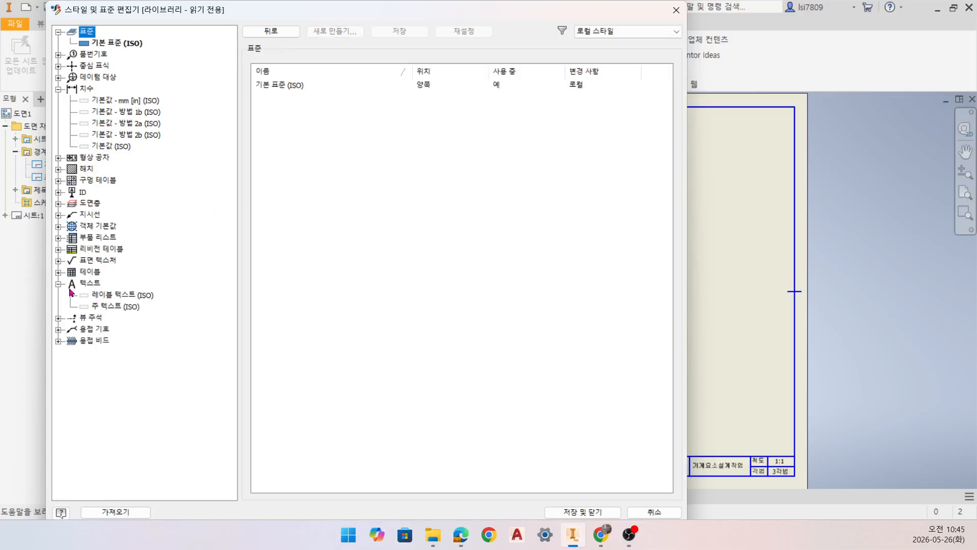
pyautogui.click(89, 283)
pyautogui.doubleClick(307, 96)
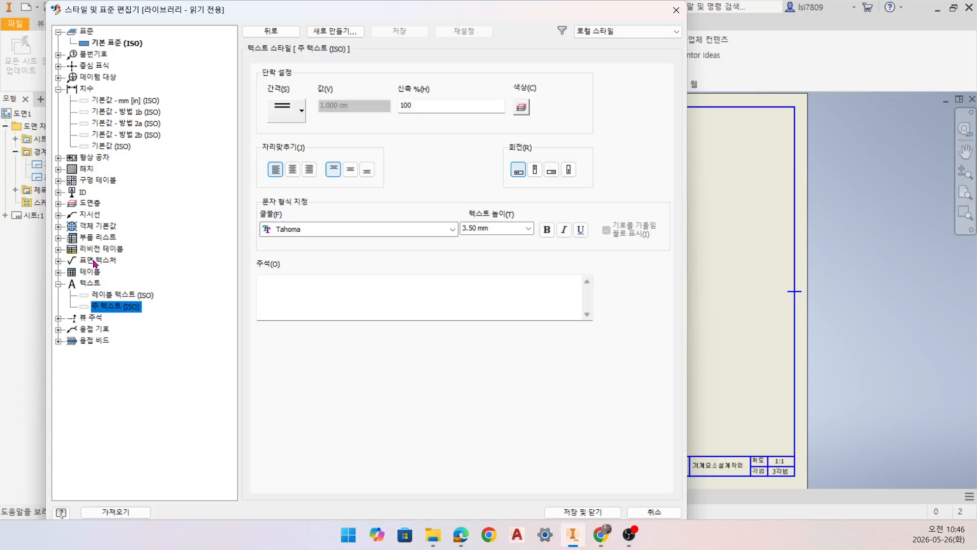
# - Set the line weight of the 일반 (ISO) leader style to 0.18 mm, then save and close the style editor
pyautogui.click(59, 214)
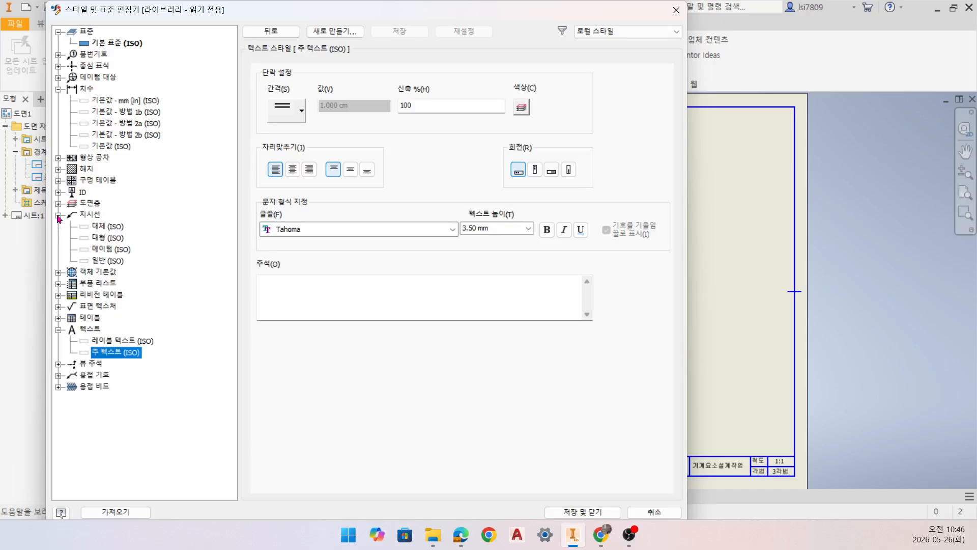
pyautogui.click(109, 262)
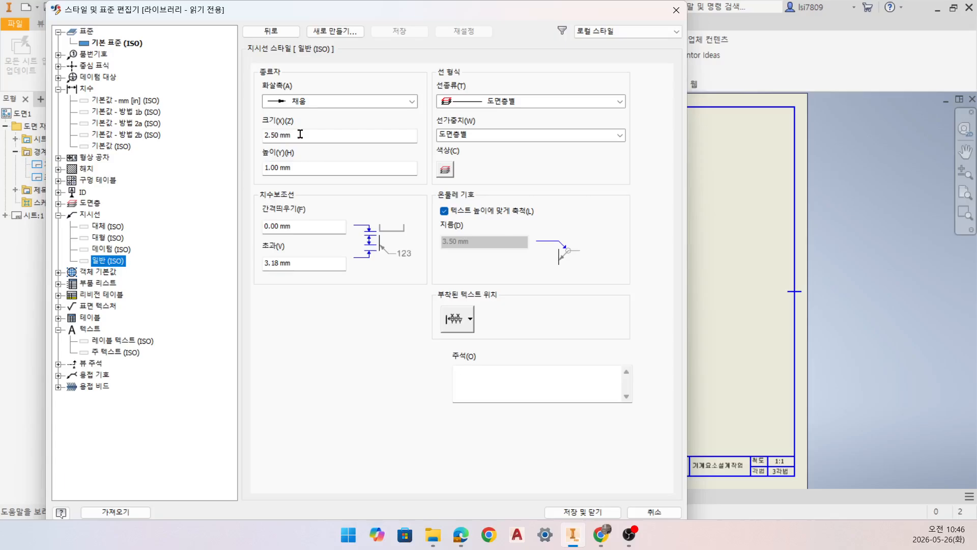
pyautogui.click(575, 105)
pyautogui.click(578, 104)
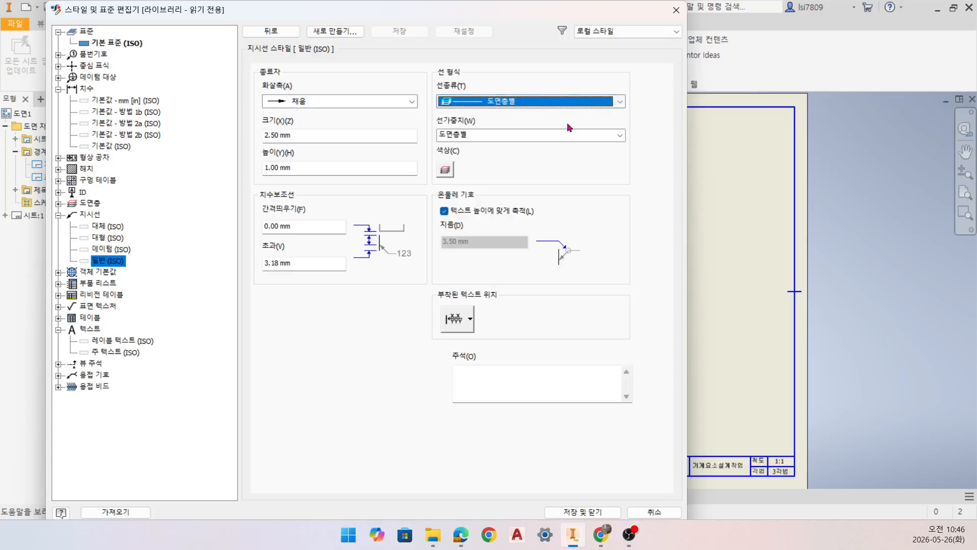
pyautogui.click(566, 133)
pyautogui.click(620, 135)
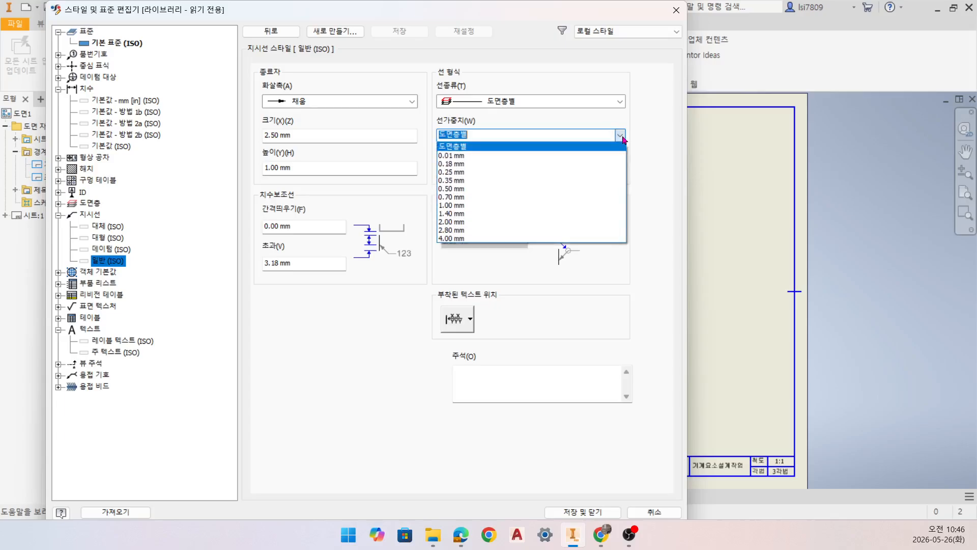
pyautogui.click(488, 164)
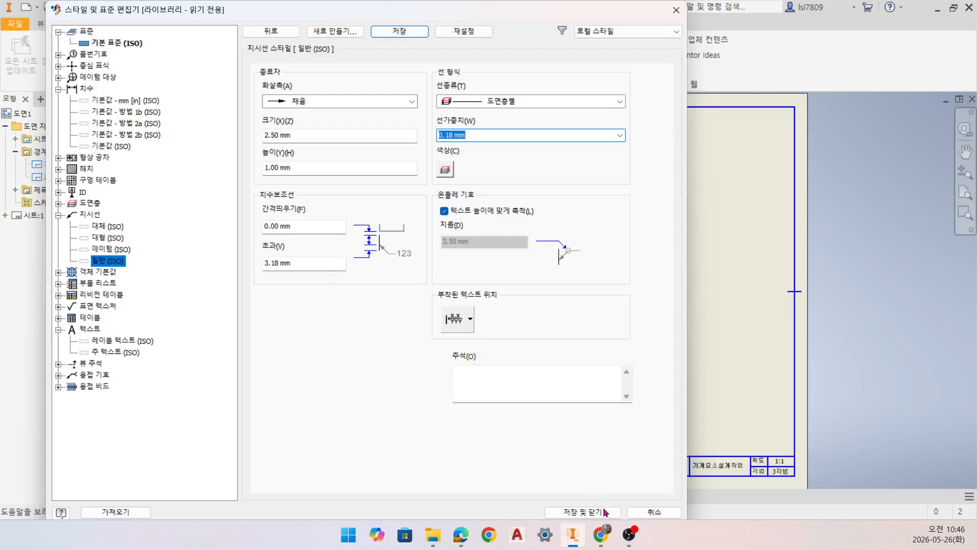
pyautogui.click(398, 32)
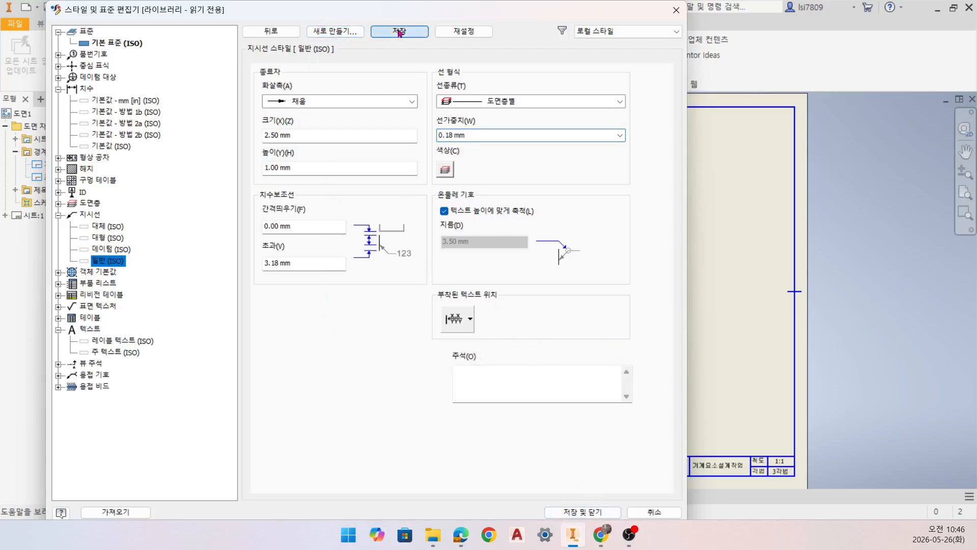
pyautogui.click(596, 513)
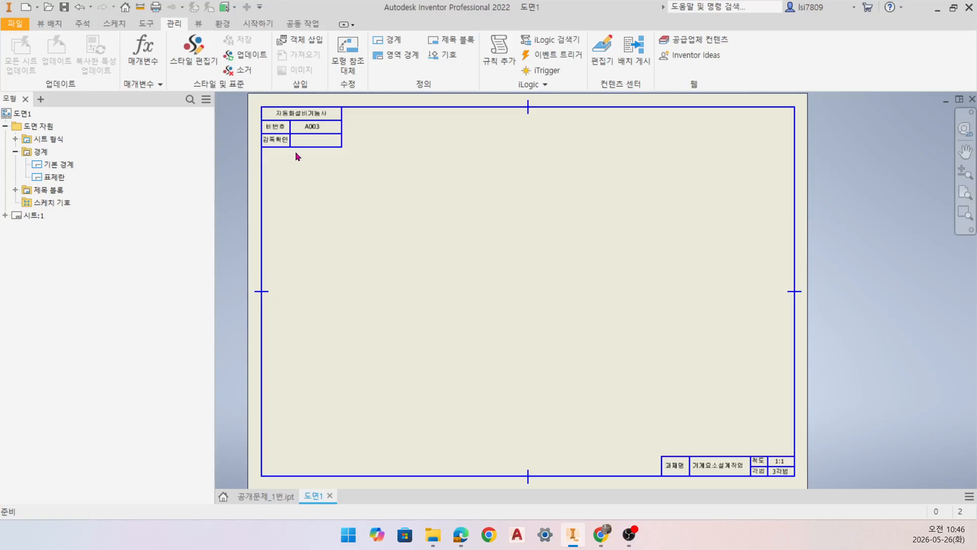